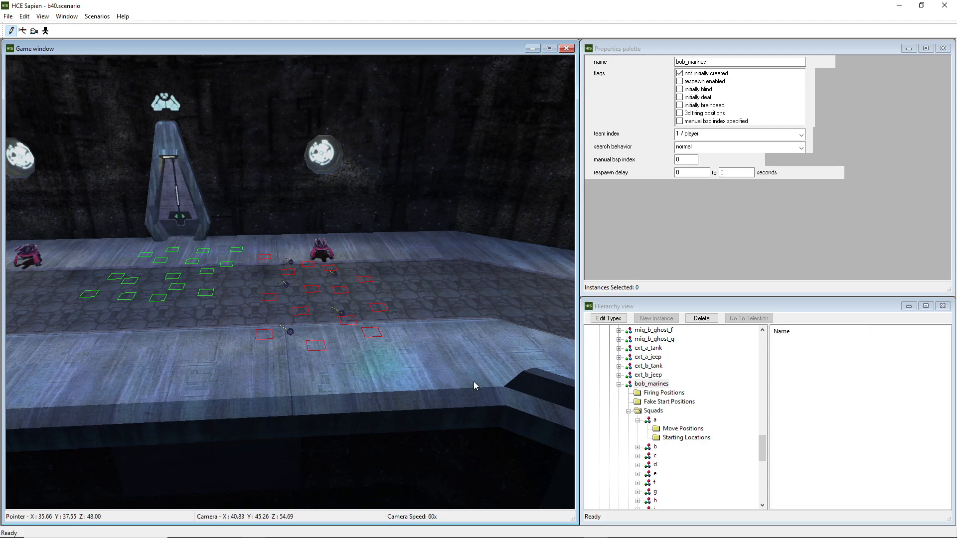
Select the bob_marines encounter in the hierarchy while viewing its firing positions in the room
mouse_move(401, 351)
middle_mouse_down()
mouse_move(349, 363)
mouse_move(399, 331)
mouse_move(399, 354)
middle_mouse_up()
key("w")
key("w")
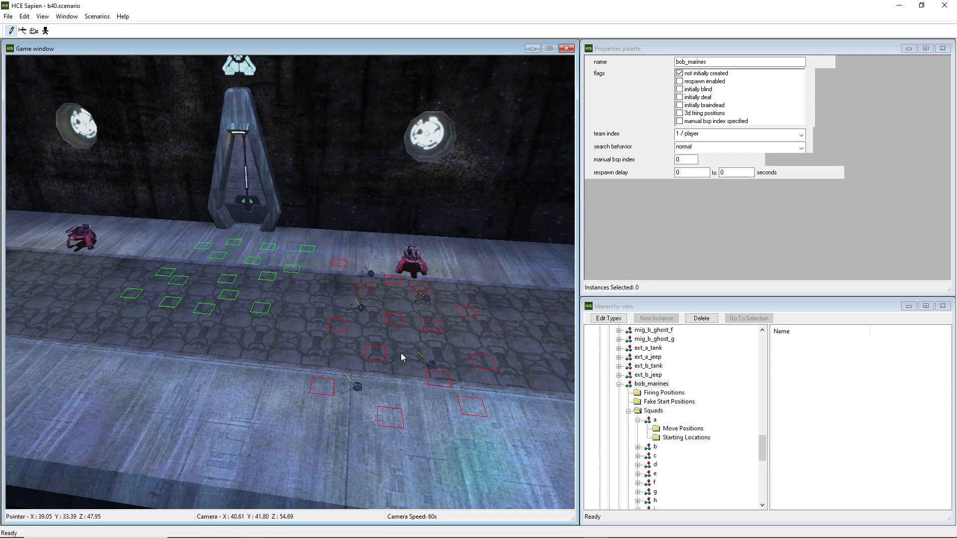
left_click(645, 386)
middle_click_drag(517, 374, 539, 376)
key("d")
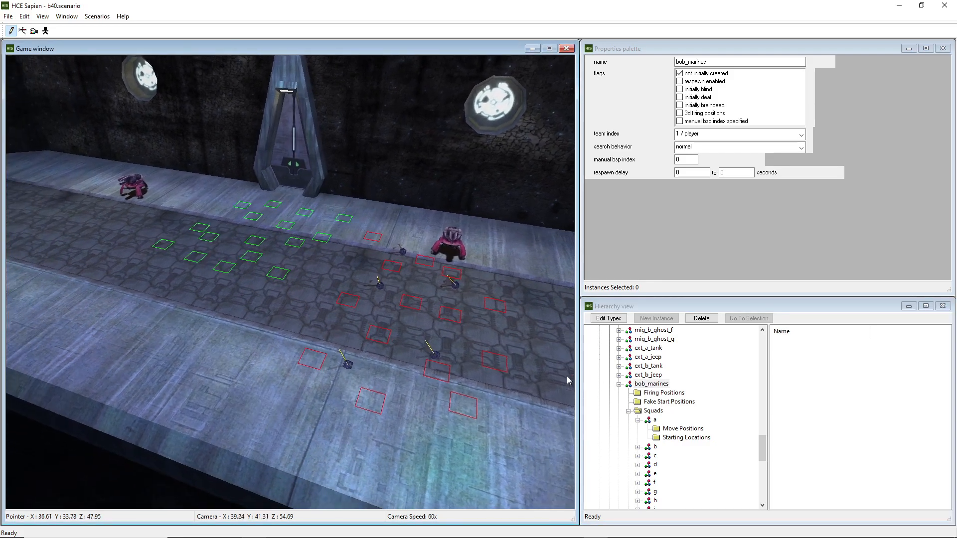
left_click(649, 391)
left_click(647, 386)
left_click(648, 375)
left_click(647, 384)
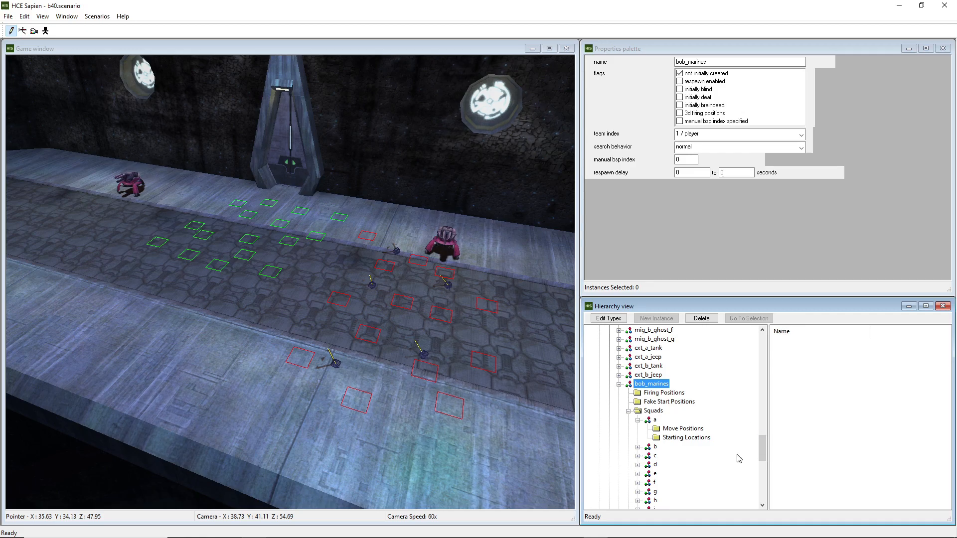
Examine squad a's properties and open its starting locations
left_click(656, 421)
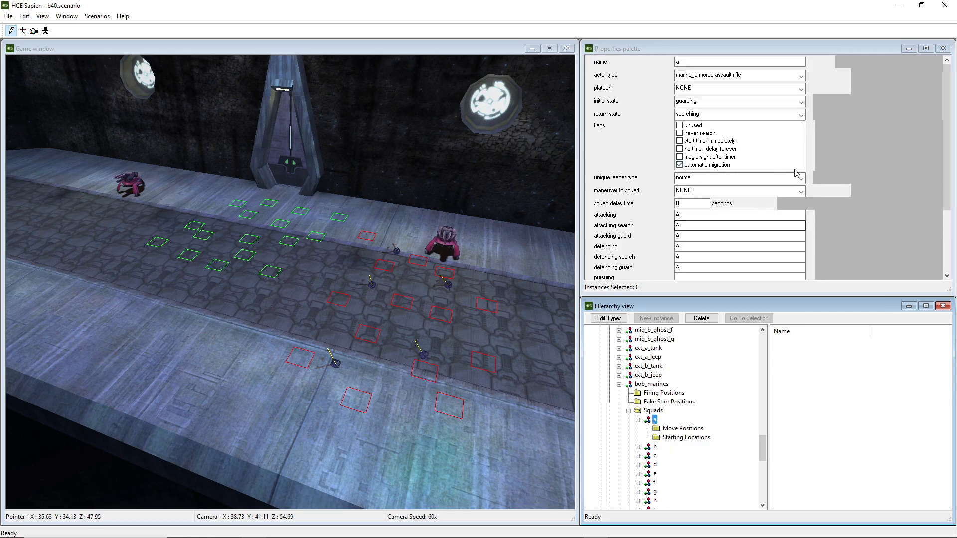
scroll(879, 168, "down", 1)
scroll(878, 169, "down", 2)
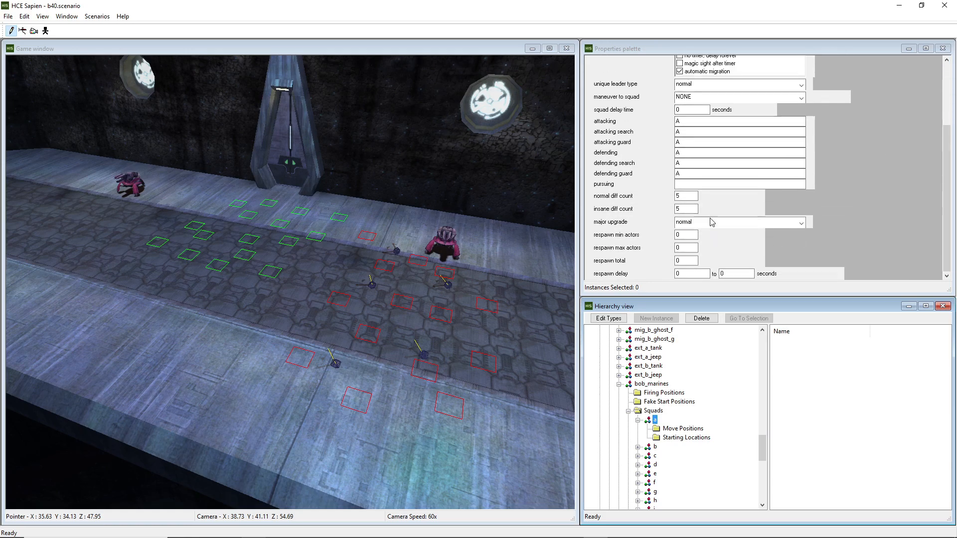
left_click(672, 441)
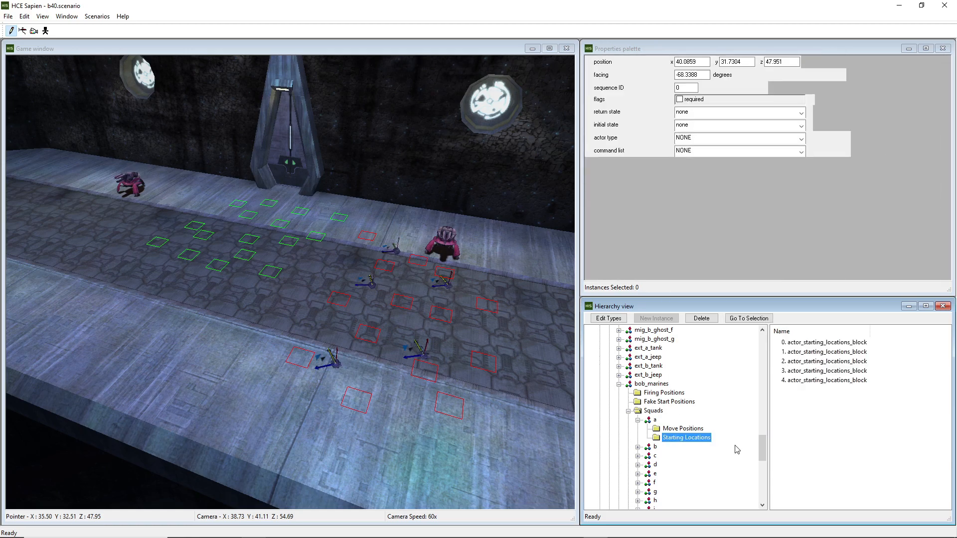
Reselect the bob_marines encounter and fly the camera into the corridor beyond the room
left_click(651, 384)
middle_click_drag(547, 388, 343, 343)
key("w")
key("w")
key("w")
key("a")
key("d")
key("w")
key("w")
key("w")
key("d")
key("w")
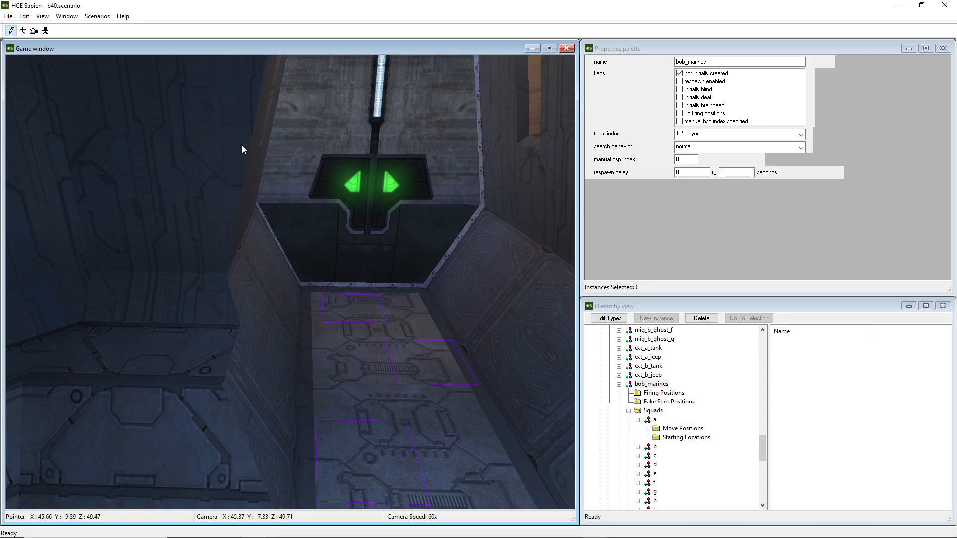
left_click(24, 16)
left_click(49, 28)
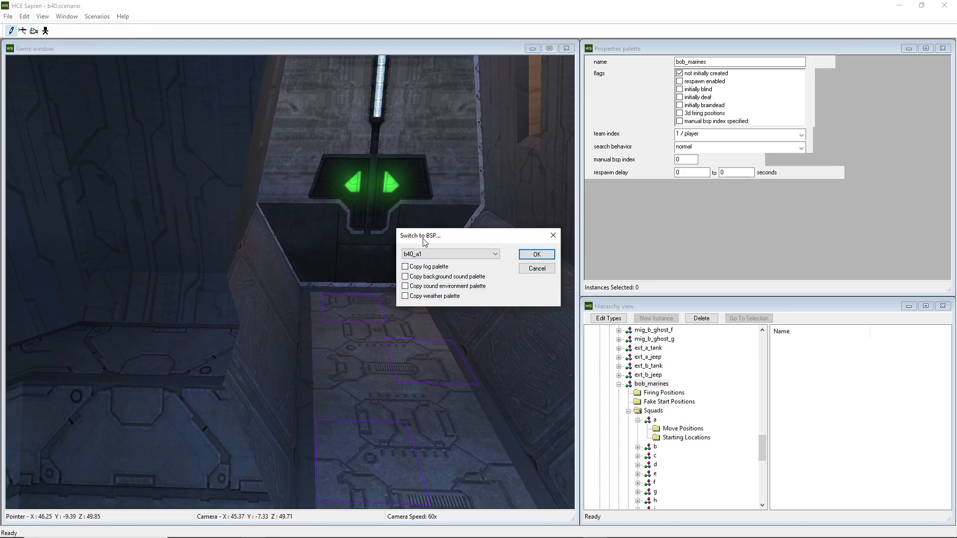
left_click(553, 236)
Switch the active BSP to b40_a
key("w")
mouse_move(413, 249)
middle_mouse_down()
mouse_move(421, 214)
mouse_move(400, 238)
middle_mouse_up()
key("w")
key("ctrl+b")
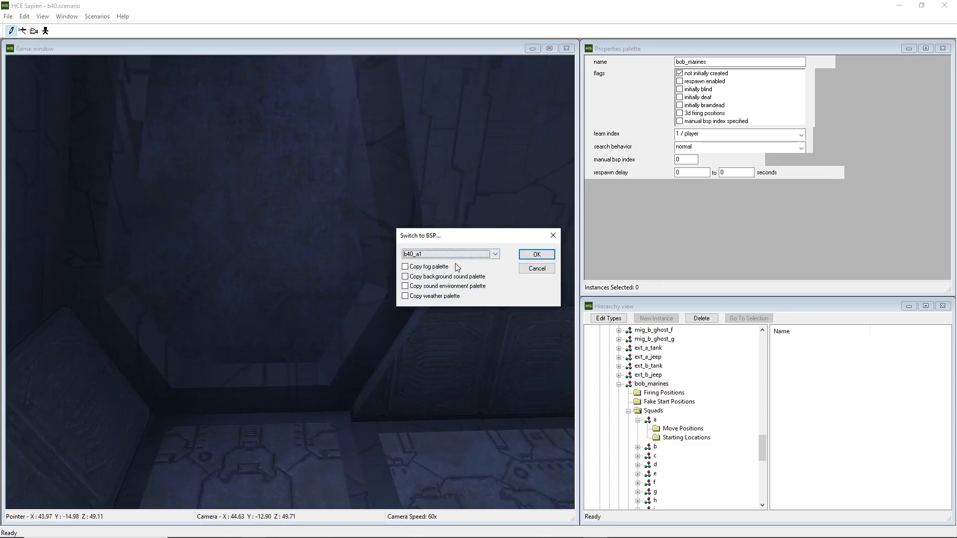
left_click(424, 258)
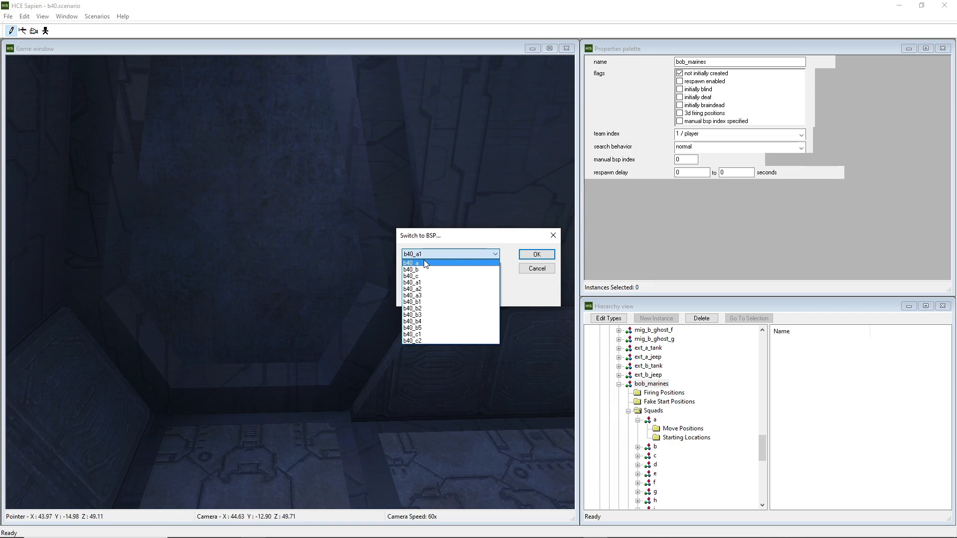
left_click(425, 263)
left_click(529, 254)
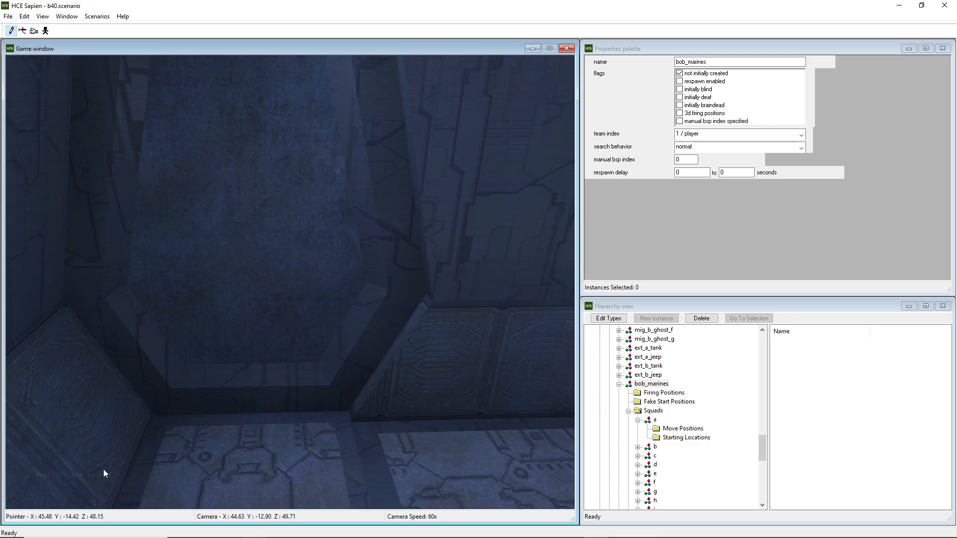
right_click_drag(250, 390, 279, 379)
key("w")
mouse_move(279, 379)
middle_mouse_down()
mouse_move(404, 383)
mouse_move(411, 391)
mouse_move(513, 386)
mouse_move(501, 371)
mouse_move(476, 386)
mouse_move(513, 423)
mouse_move(473, 431)
mouse_move(412, 359)
mouse_move(531, 349)
mouse_move(498, 366)
middle_mouse_up()
key("w")
key("a")
key("a")
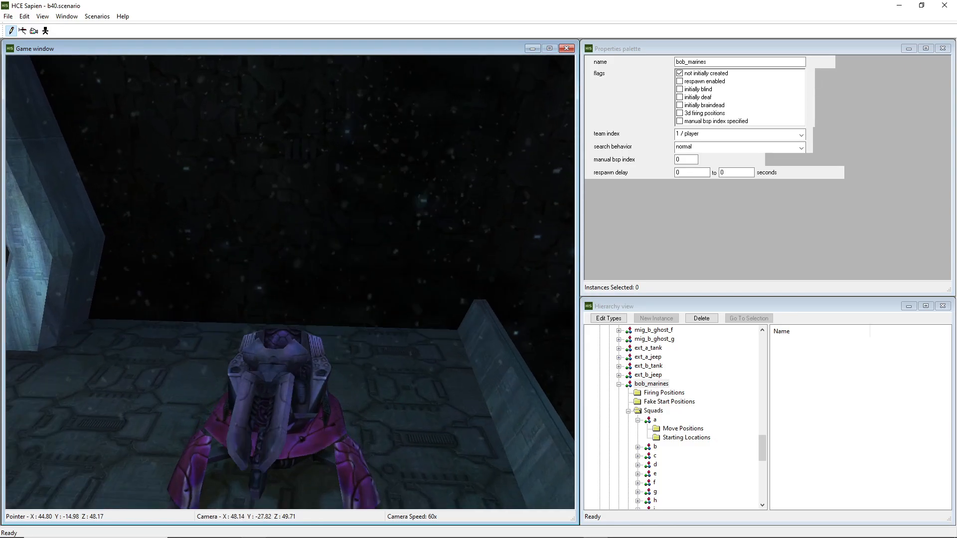
middle_click_drag(309, 383, 253, 390)
key("ctrl+b")
left_click(435, 255)
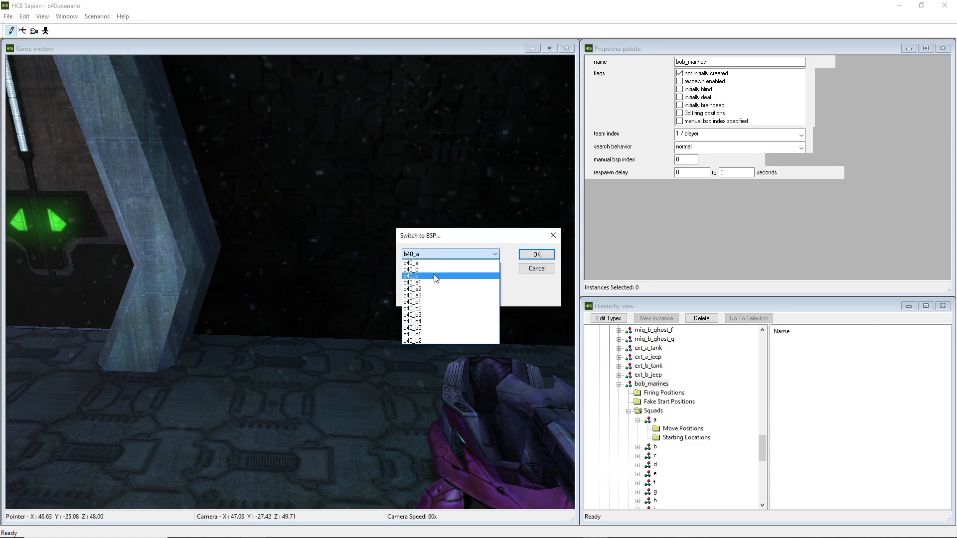
left_click(484, 237)
left_click(536, 268)
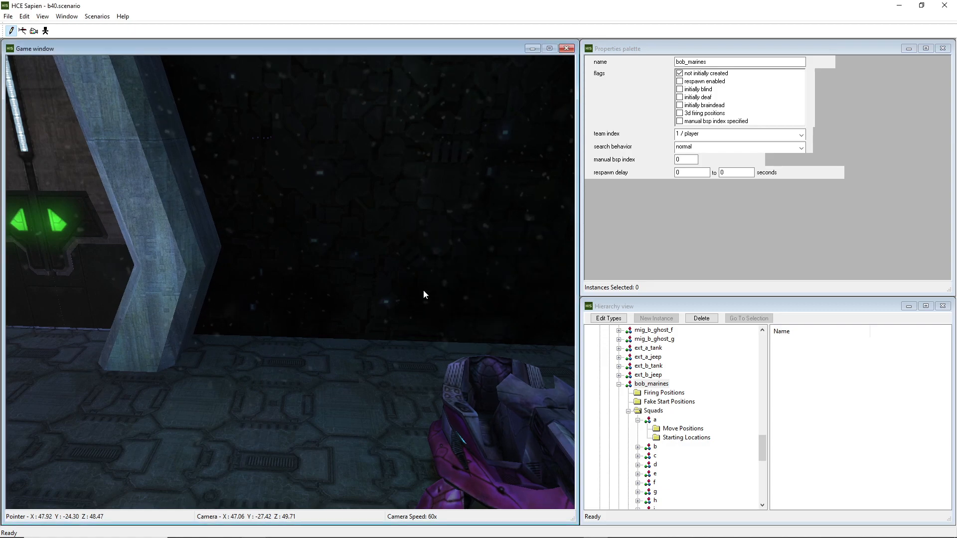
Fly out of the level to examine the BSP geometry and the encounter firing positions from outside
key("w")
middle_click_drag(432, 288, 372, 239)
key("w")
key("s")
key("r")
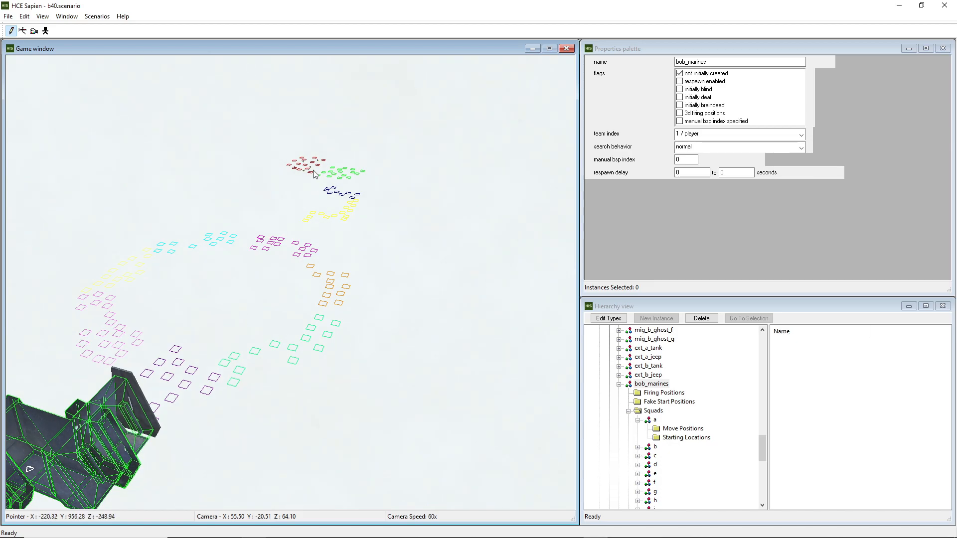
middle_click_drag(452, 294, 371, 278)
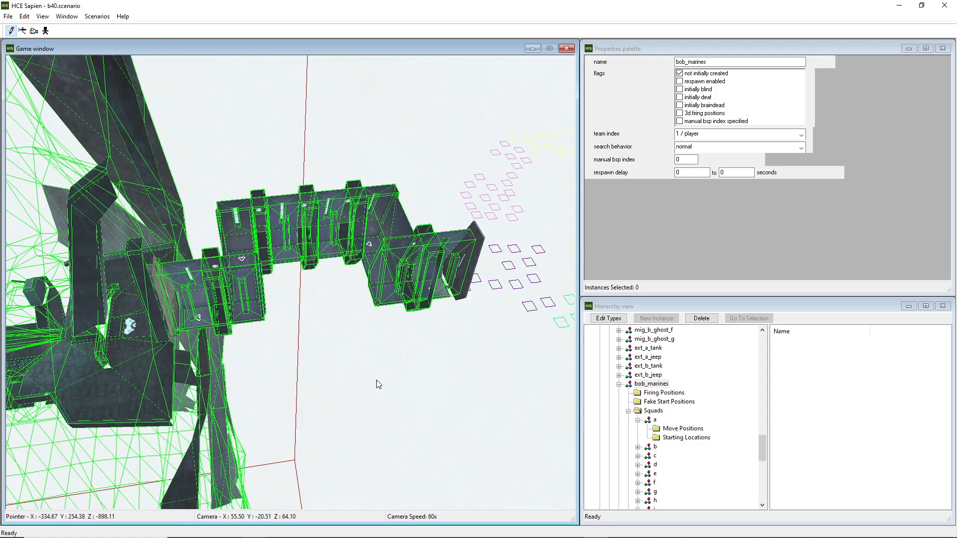
middle_click_drag(290, 282, 361, 263)
key("d")
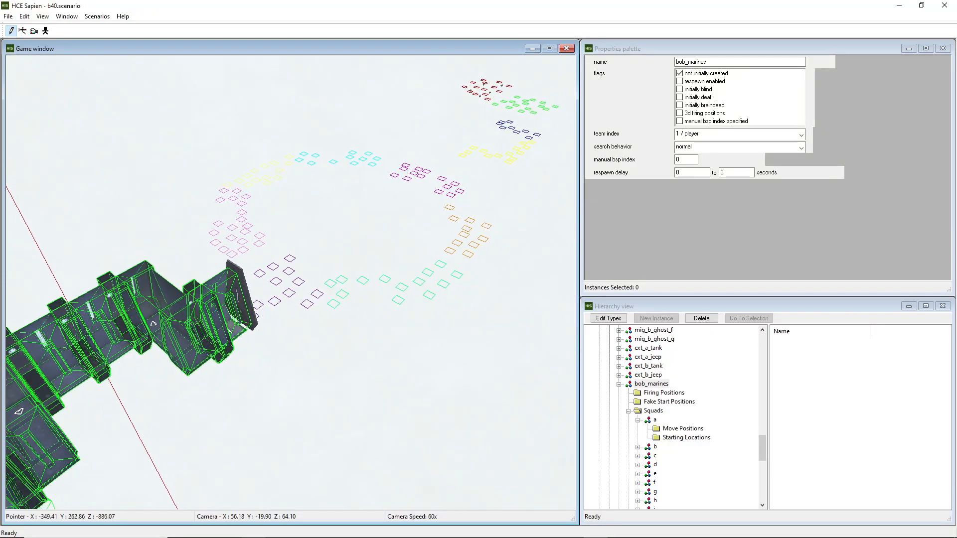
key("w")
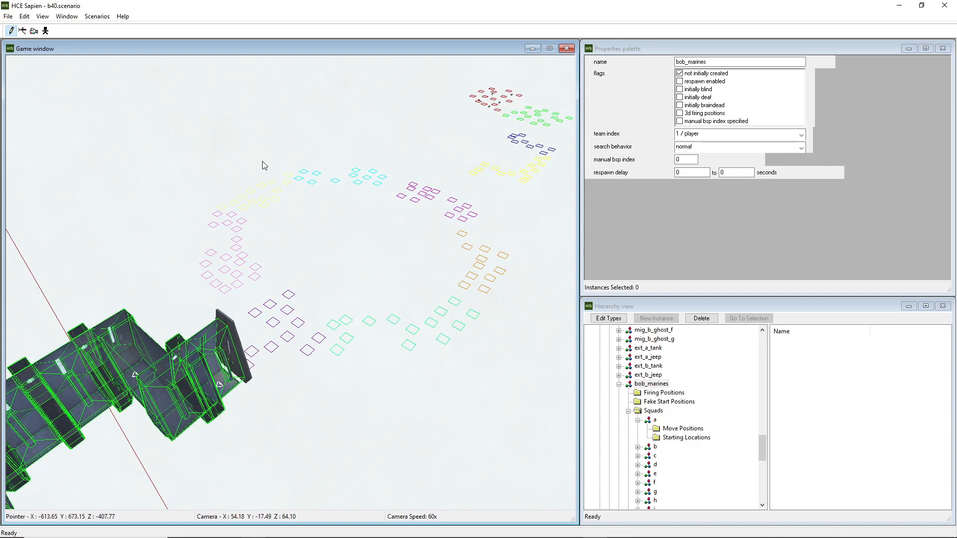
middle_click_drag(400, 222, 328, 212)
key("w")
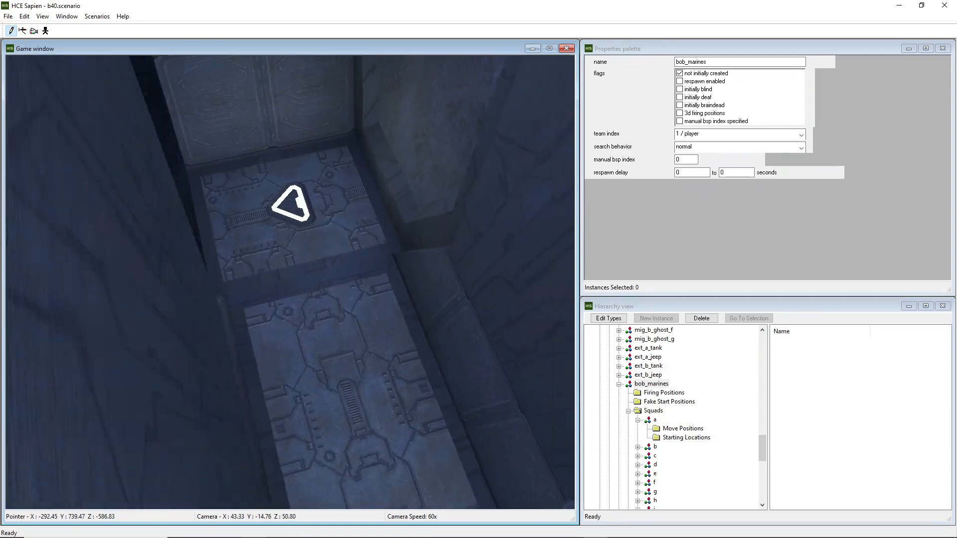
key("d")
Switch the active BSP to b40_a1
key("ctrl+b")
left_click(420, 256)
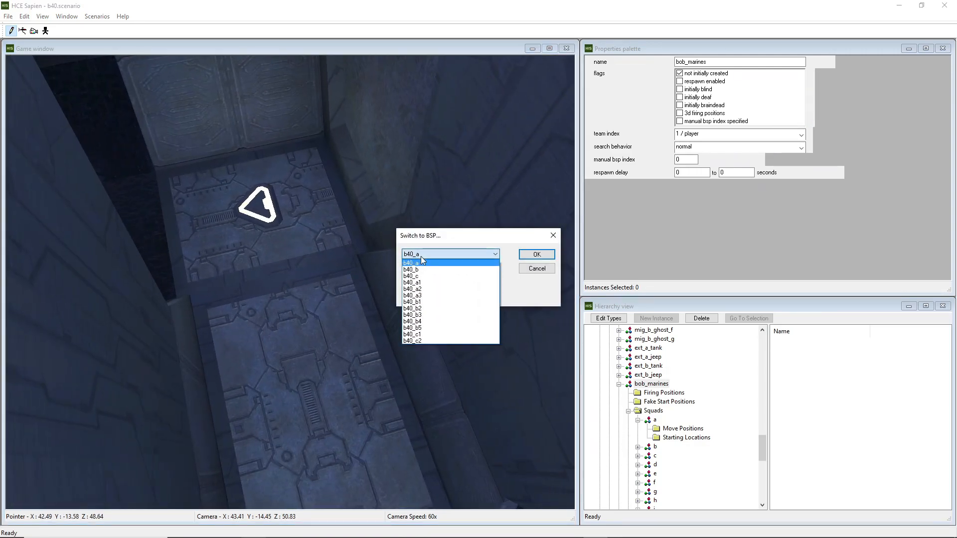
left_click(419, 282)
key("Return")
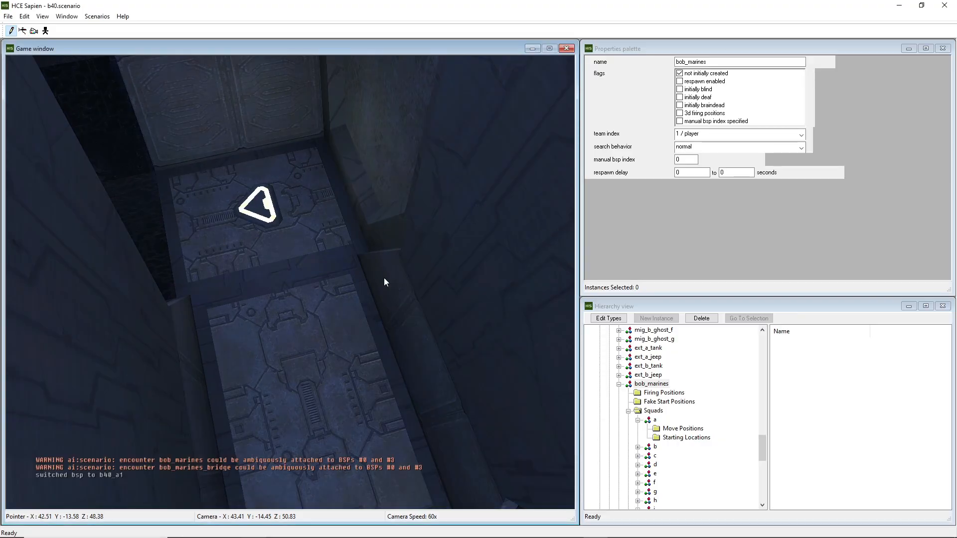
Orbit around the b40_a1 wireframe geometry to examine where the corridor joins the adjoining structure
key("s")
middle_click_drag(408, 348, 406, 345)
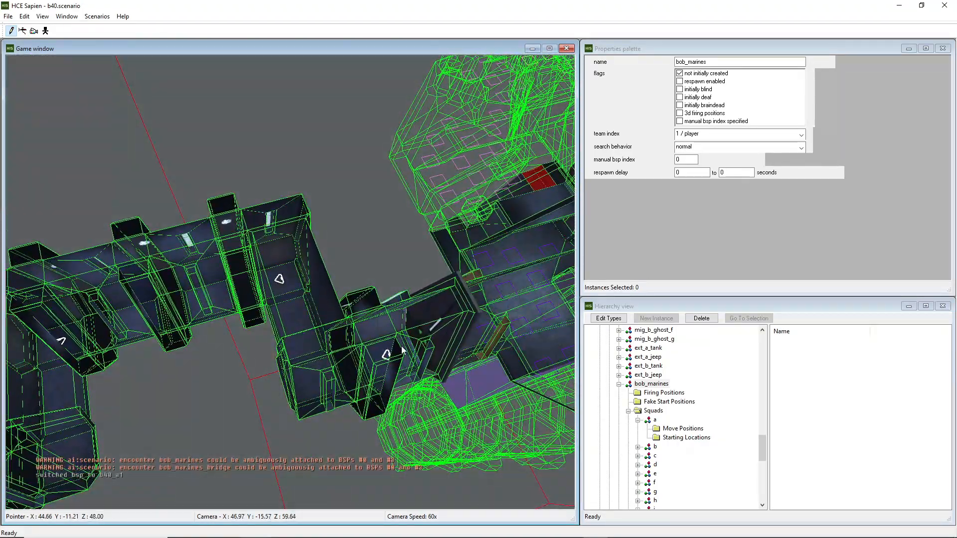
middle_click_drag(292, 289, 263, 257)
key("s")
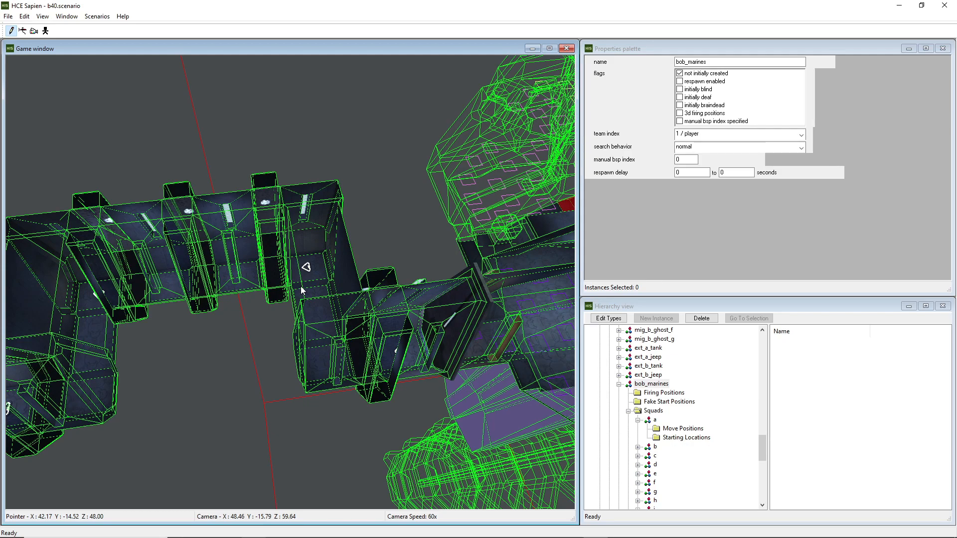
middle_click_drag(305, 294, 269, 259)
middle_click_drag(269, 199, 336, 150)
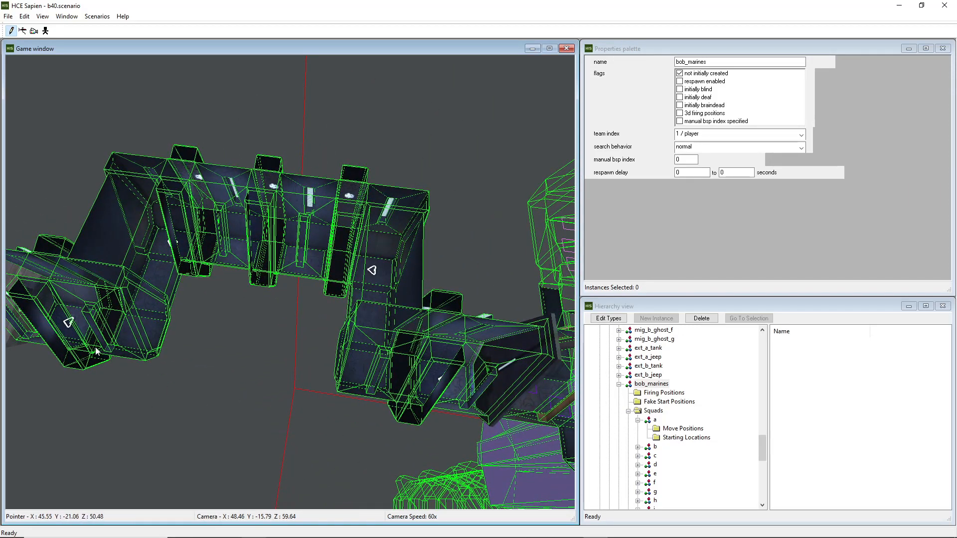
middle_click_drag(283, 377, 468, 318)
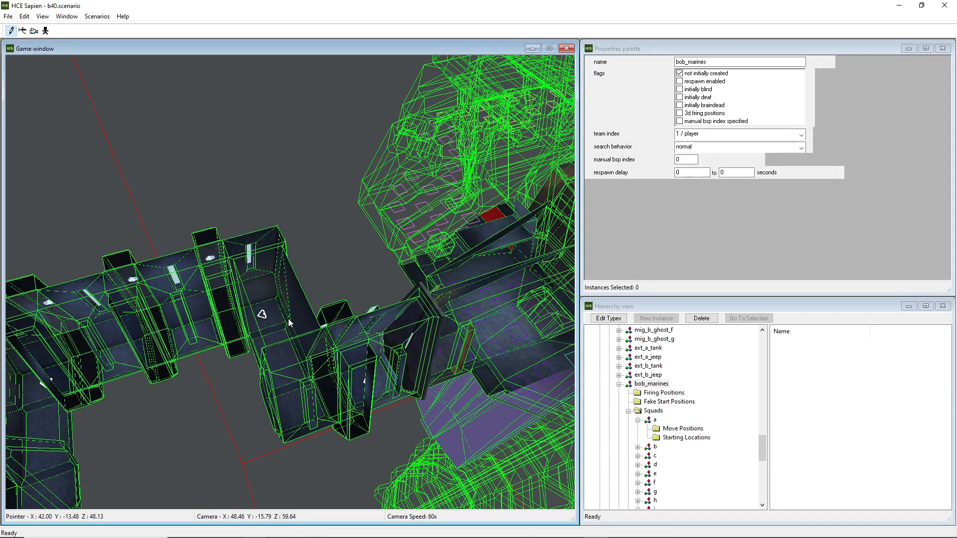
mouse_move(289, 323)
middle_mouse_down()
mouse_move(254, 339)
mouse_move(287, 319)
middle_mouse_up()
key("d")
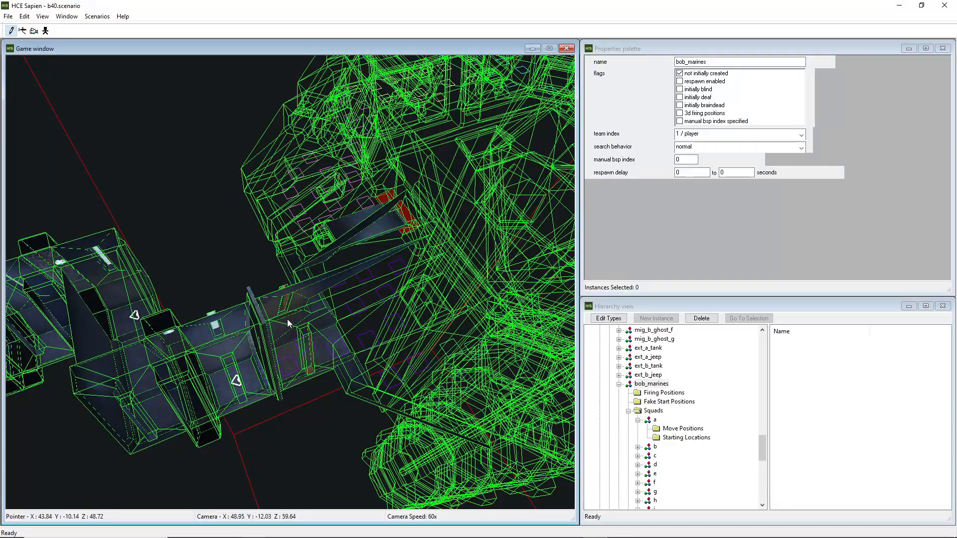
middle_click_drag(287, 319, 287, 319)
key("a")
key("w")
middle_click_drag(394, 291, 287, 279)
key("d")
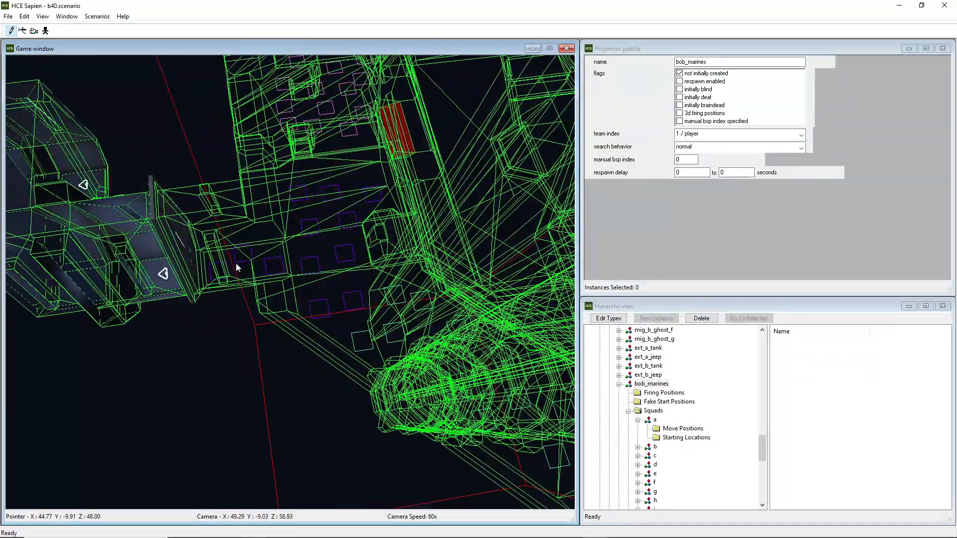
mouse_move(236, 262)
middle_mouse_down()
mouse_move(242, 264)
mouse_move(228, 265)
middle_mouse_up()
key("a")
key("d")
key("r")
key("f")
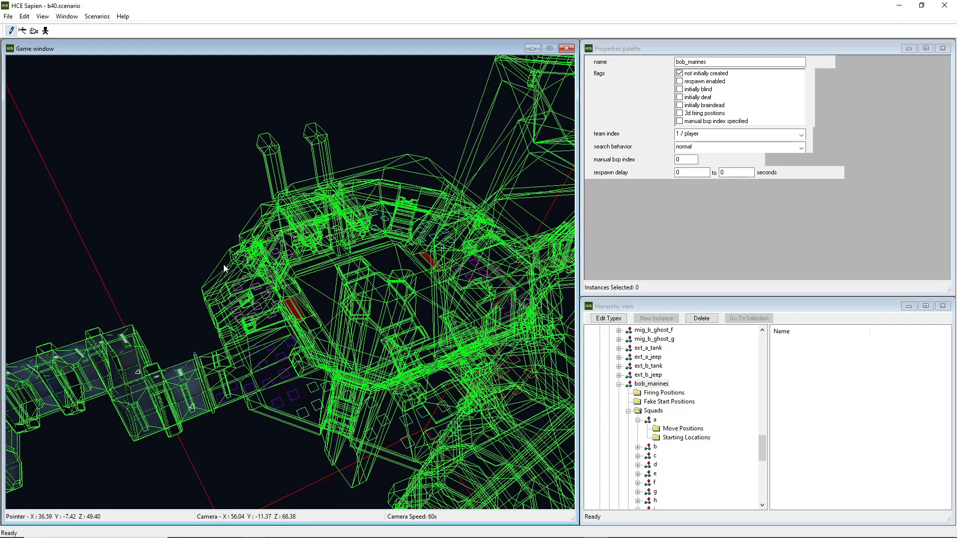
middle_click_drag(224, 265, 223, 265)
key("w")
key("w")
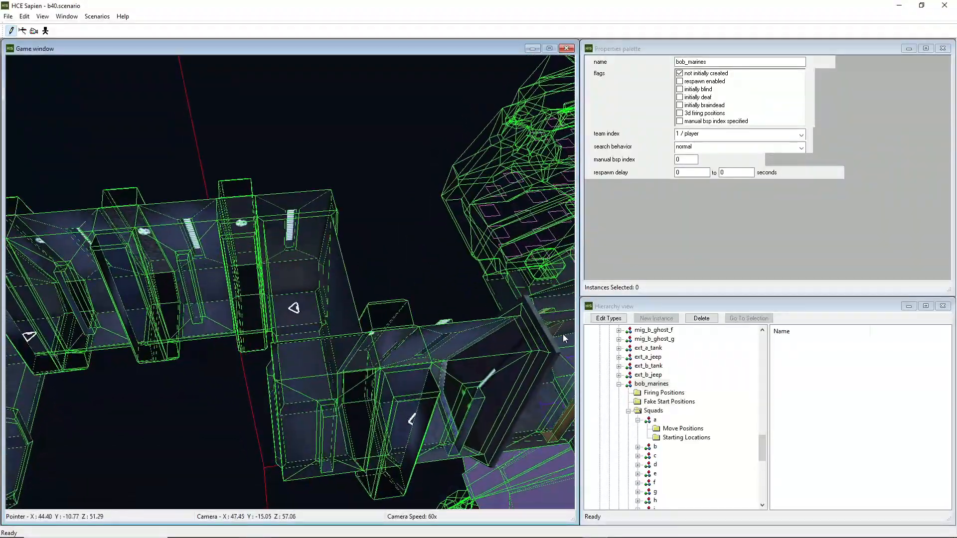
Examine the properties of bob_marines squad a
scroll(681, 401, "down", 3)
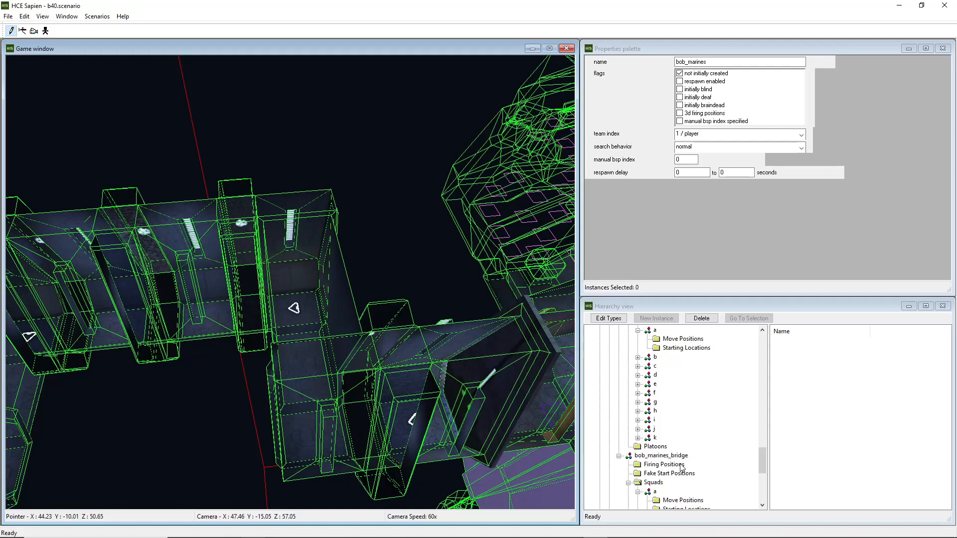
scroll(681, 385, "up", 2)
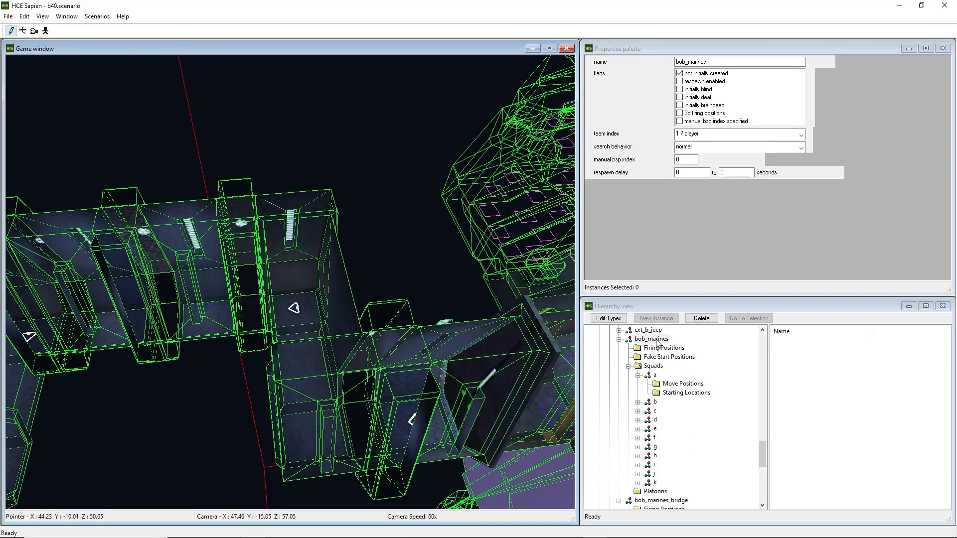
left_click(655, 375)
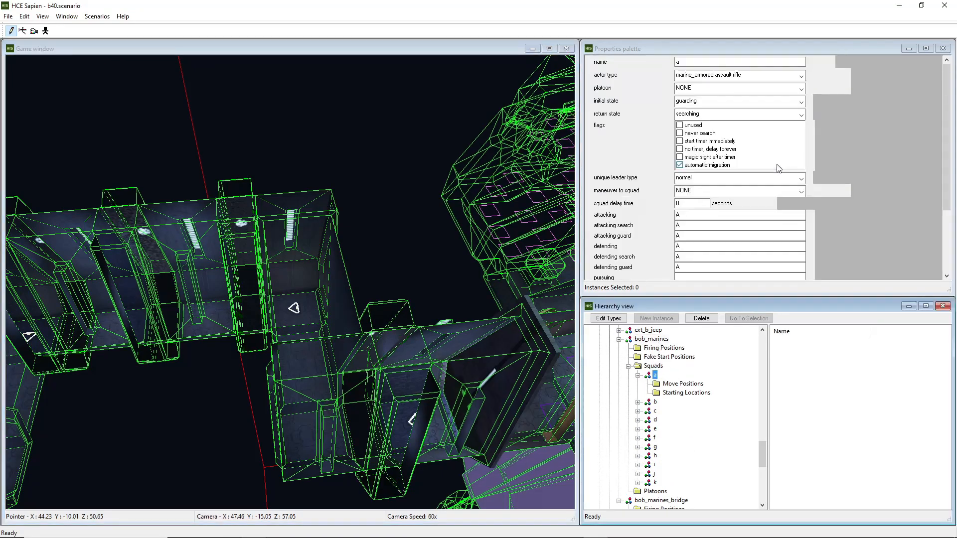
scroll(871, 161, "down", 3)
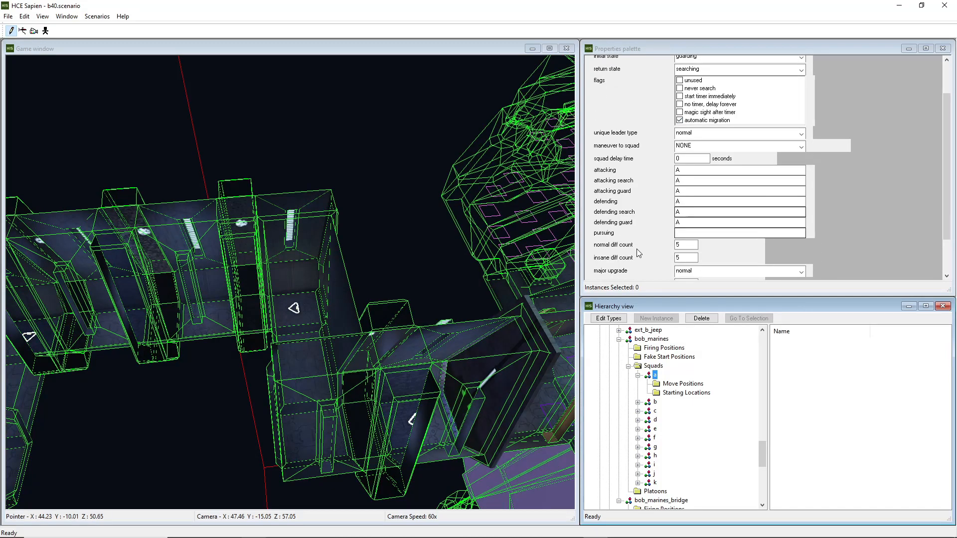
scroll(835, 238, "up", 1)
Step through bob_marines squads c to k to compare their properties
left_click(655, 411)
left_click(655, 419)
left_click(655, 429)
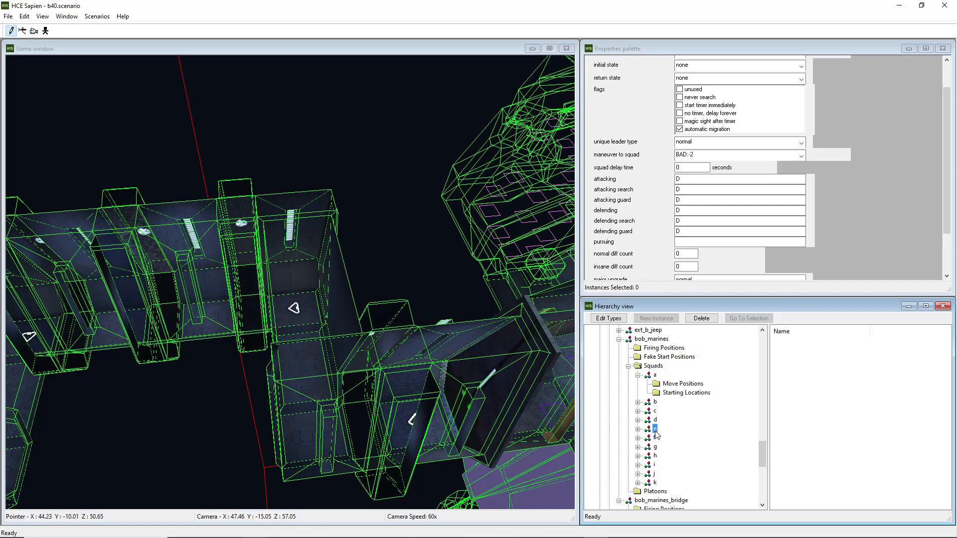
left_click(655, 437)
left_click(655, 447)
left_click(656, 456)
left_click(654, 465)
left_click(655, 474)
left_click(655, 483)
Reselect squad a and scroll the hierarchy to the bob_marines_bridge encounter
left_click(654, 374)
middle_click_drag(478, 359, 563, 394)
scroll(660, 439, "down", 7)
scroll(662, 438, "up", 2)
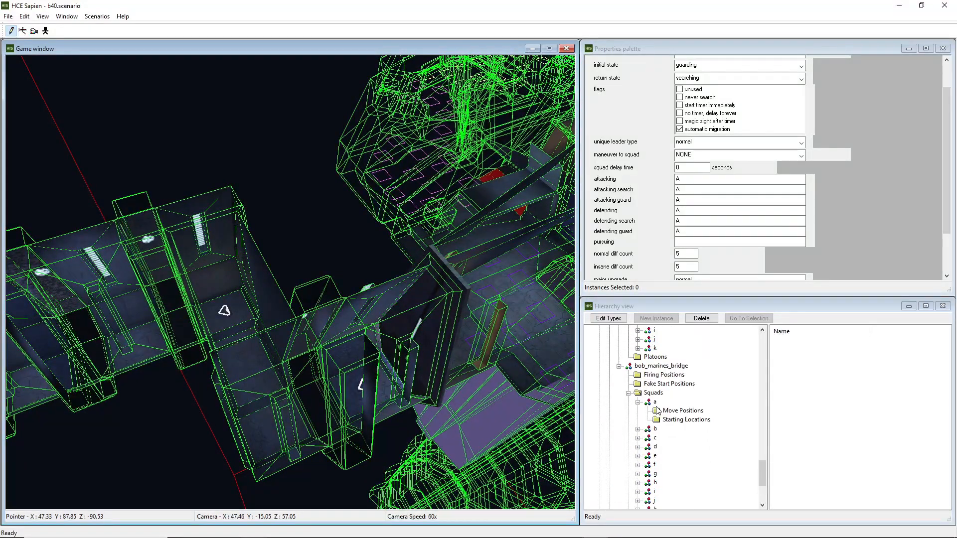
Select the bob_marines_bridge encounter and examine its properties
left_click(656, 369)
middle_click_drag(458, 351, 375, 395)
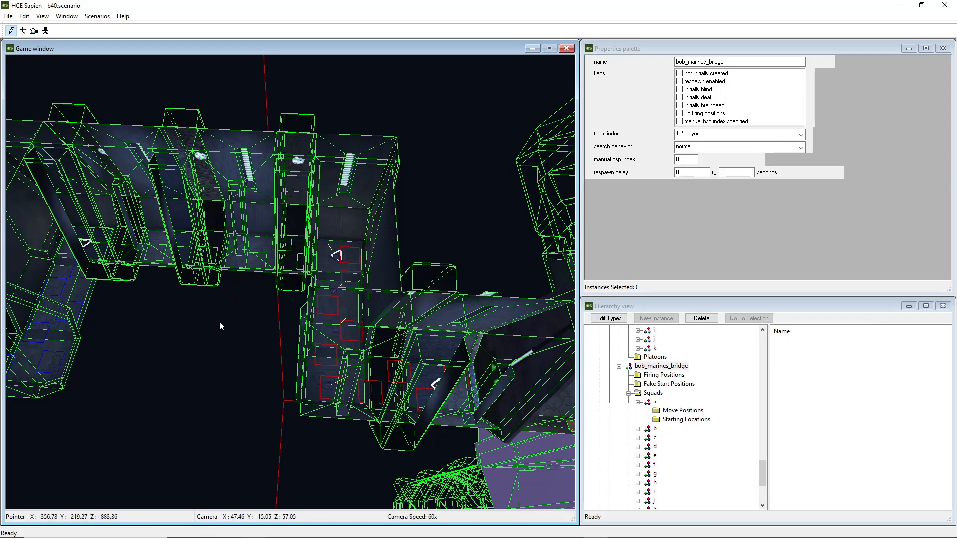
key("s")
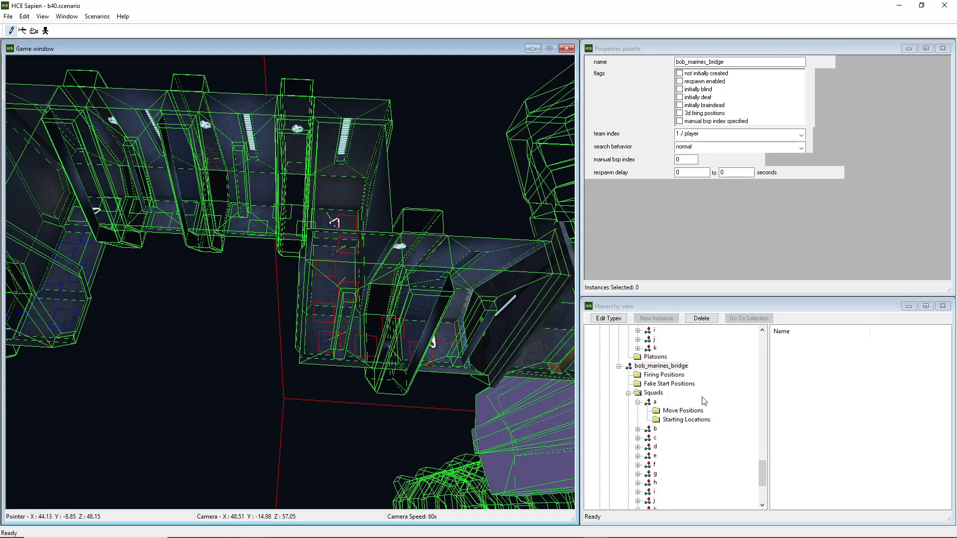
scroll(719, 408, "down", 2)
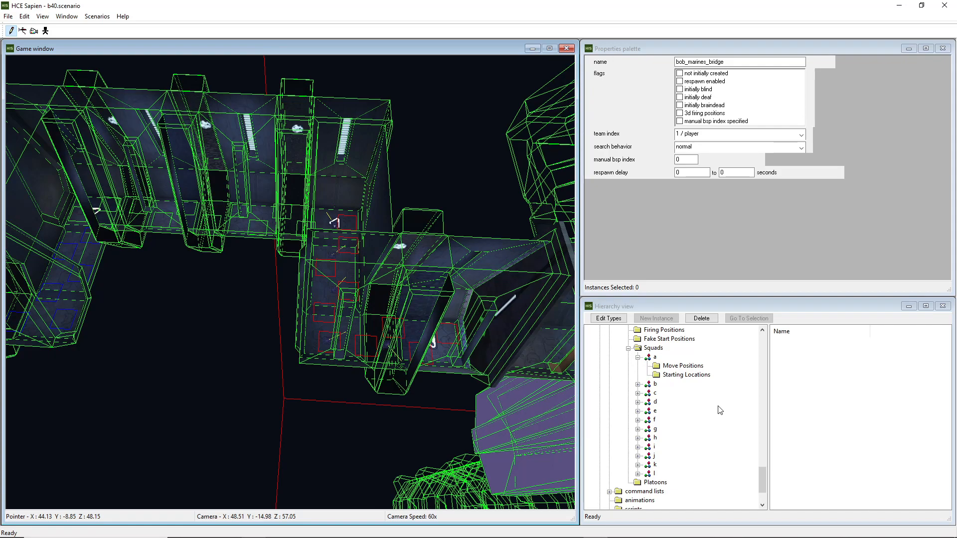
scroll(701, 408, "up", 2)
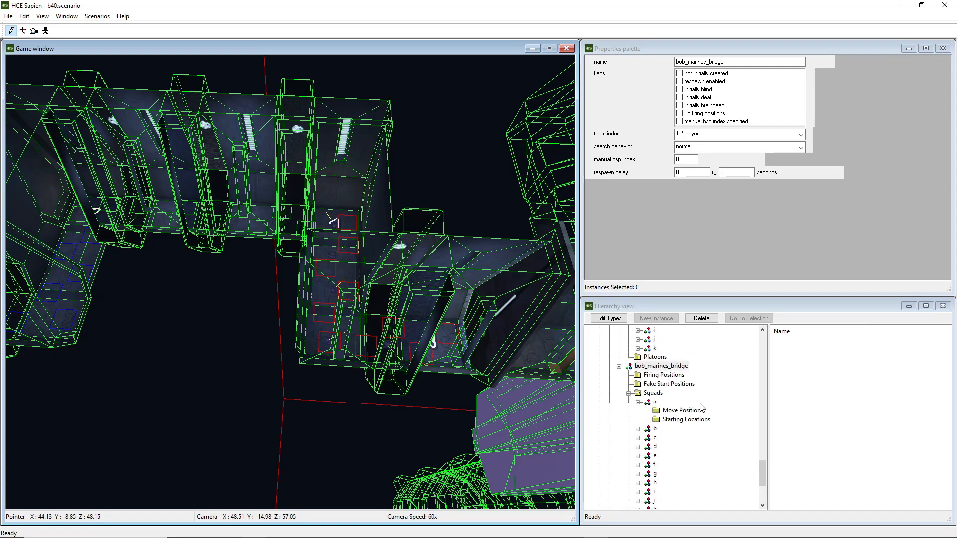
Select squad a of bob_marines_bridge and view its properties while moving around the corridor
left_click(654, 402)
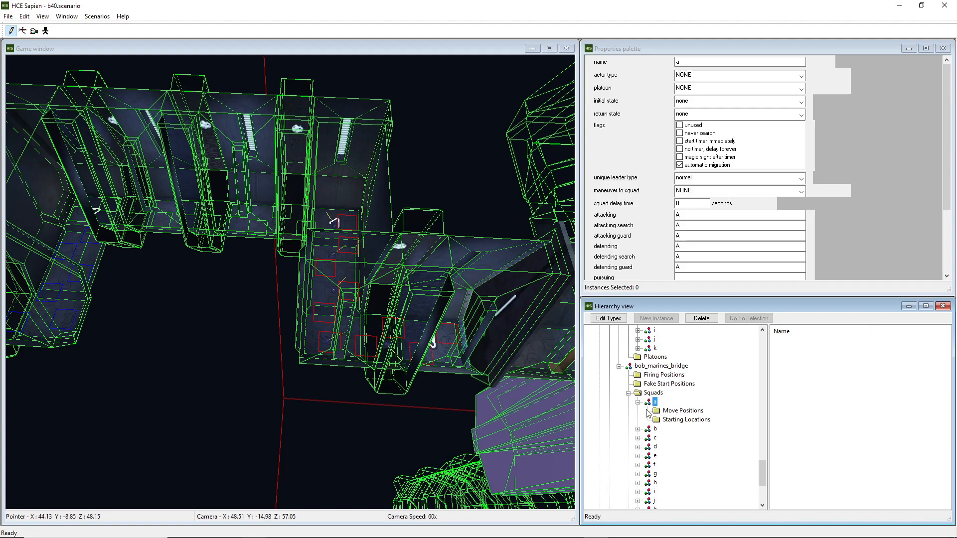
middle_click_drag(463, 398, 444, 360)
key("w")
key("d")
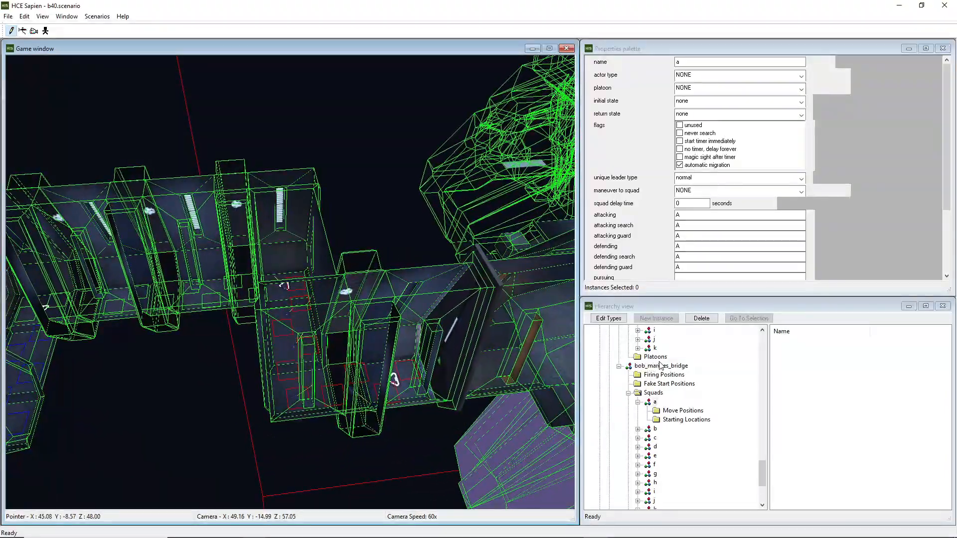
Select squad a of the bob_marines encounter and open its Starting Locations
scroll(660, 367, "up", 5)
left_click(655, 375)
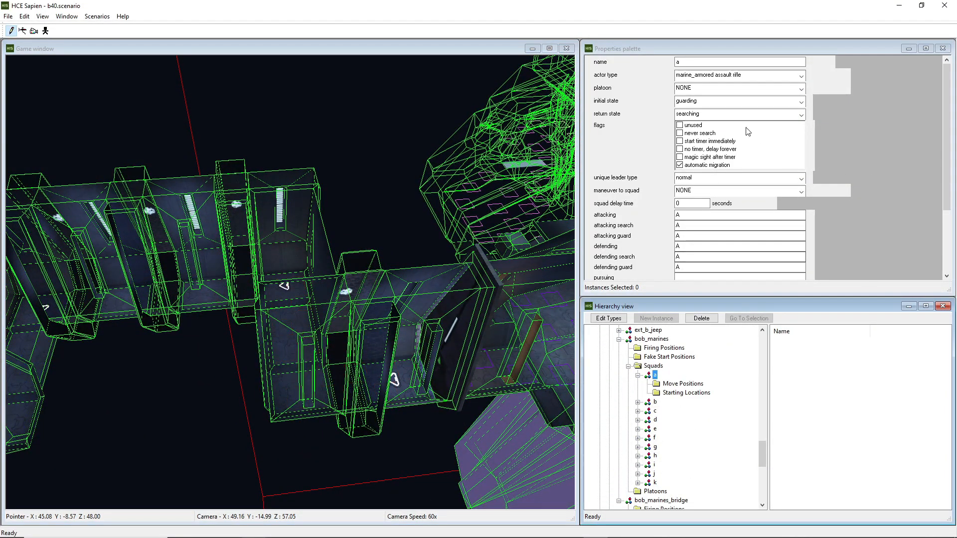
left_click(686, 392)
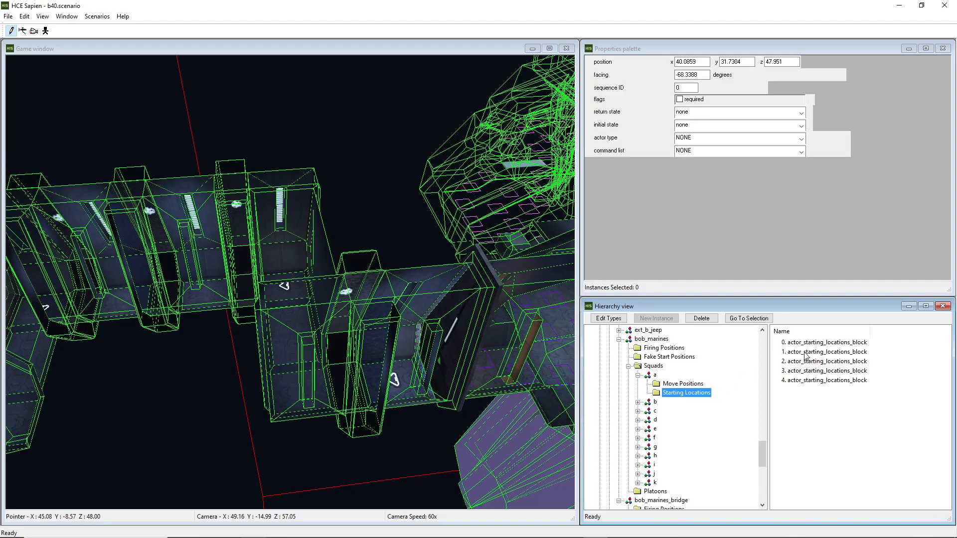
Reselect the bob_marines_bridge encounter and fly around the bridge geometry to inspect its placement
scroll(644, 370, "down", 5)
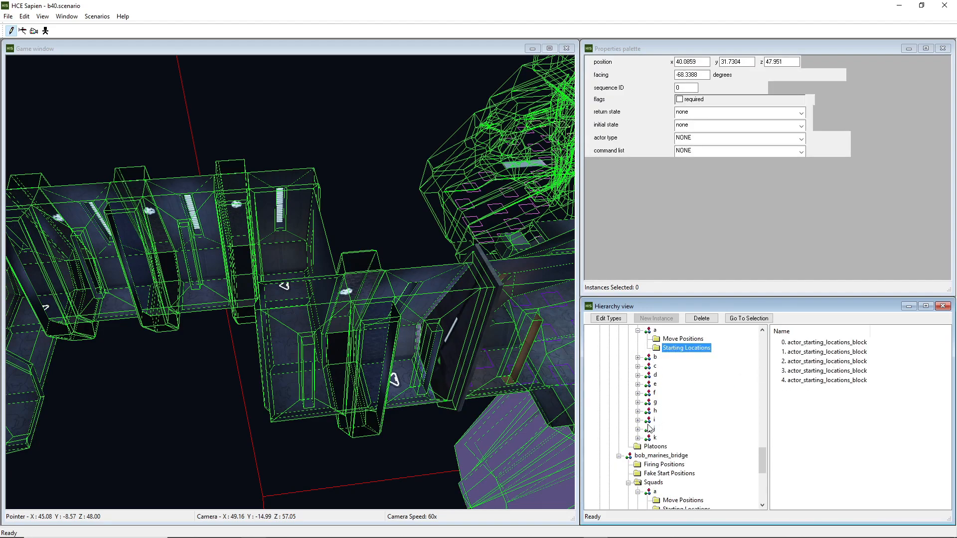
left_click(661, 366)
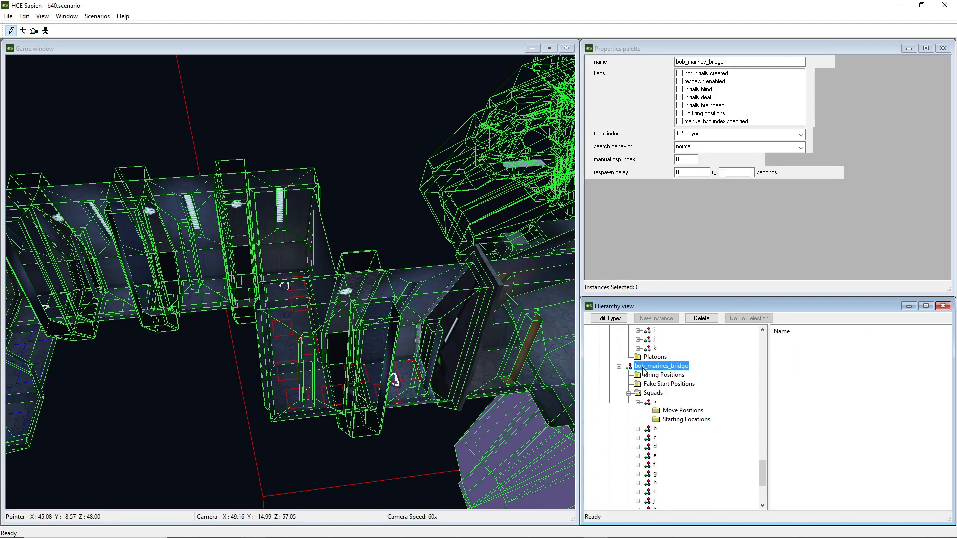
mouse_move(528, 364)
middle_mouse_down()
mouse_move(550, 423)
mouse_move(503, 366)
mouse_move(478, 368)
mouse_move(528, 363)
middle_mouse_up()
key("d")
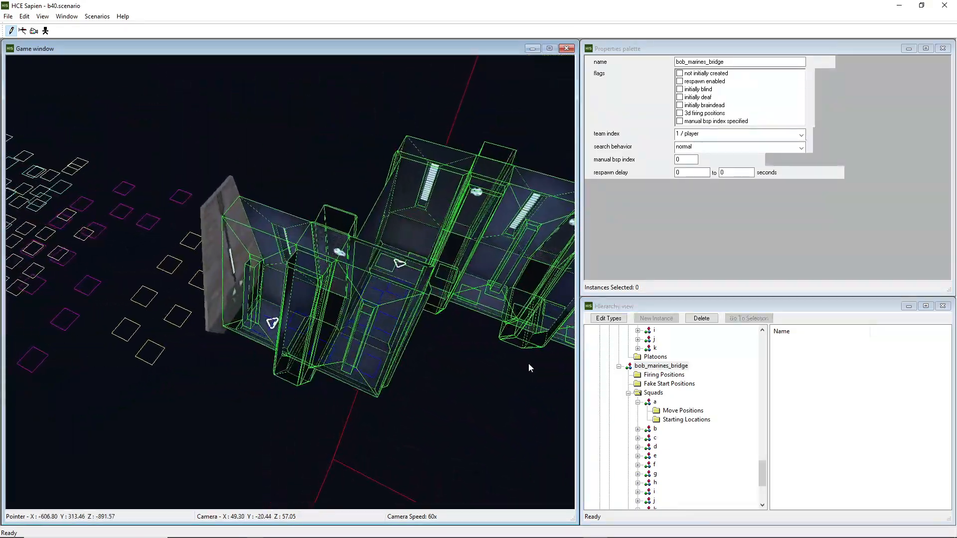
mouse_move(471, 335)
middle_mouse_down()
mouse_move(443, 344)
mouse_move(447, 324)
mouse_move(472, 336)
middle_mouse_up()
key("d")
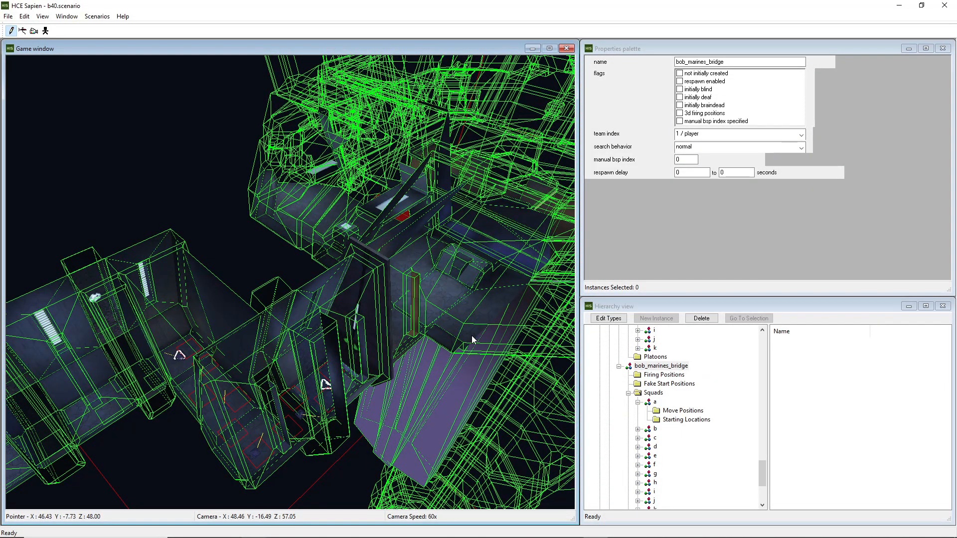
mouse_move(444, 329)
middle_mouse_down()
mouse_move(478, 319)
mouse_move(444, 326)
middle_mouse_up()
key("d")
key("a")
key("a")
Select the bob_marines encounter and fly the camera down to the area holding its firing positions
scroll(729, 469, "up", 6)
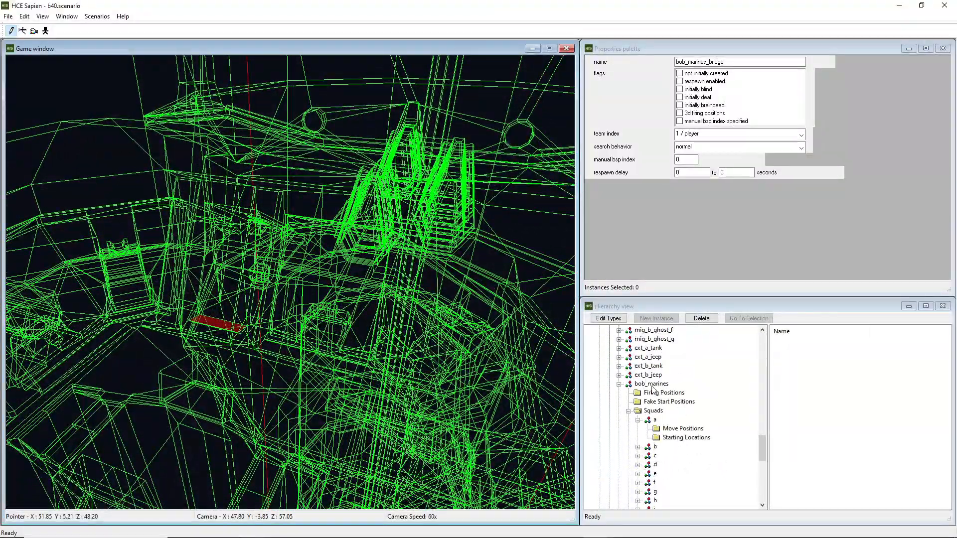
left_click(650, 384)
middle_click_drag(470, 369, 467, 370)
key("w")
key("s")
key("w")
middle_click_drag(503, 340, 504, 341)
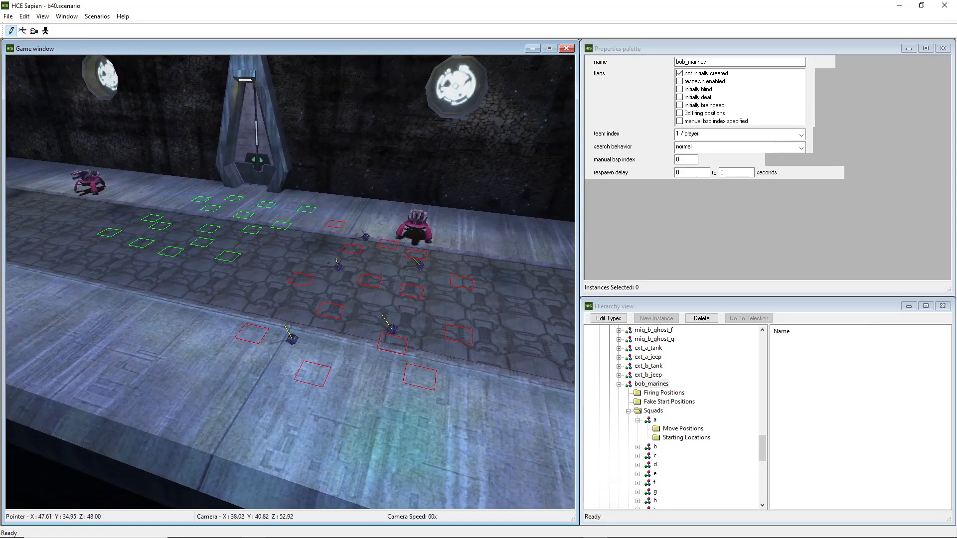
Bring the mission_b40.hsc script in Notepad beside the game window and search it downward for a_bridge
left_click_drag(0, 51, 448, 53)
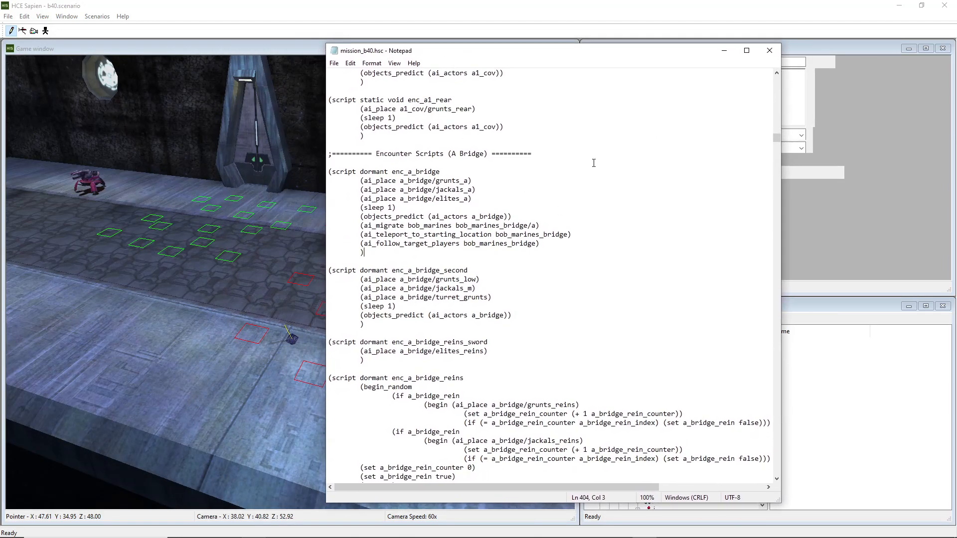
left_click_drag(563, 58, 737, 41)
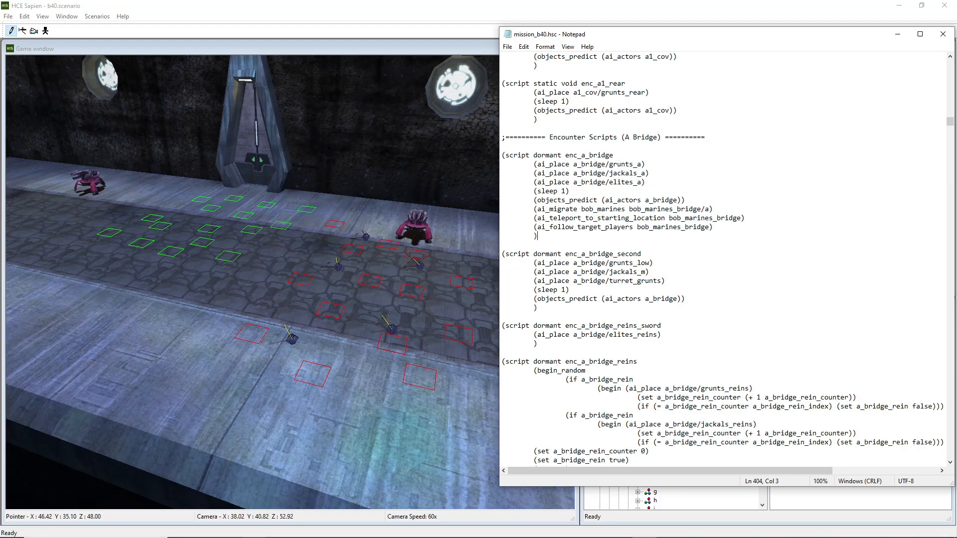
key("ctrl+f")
left_click_drag(356, 39, 375, 36)
left_click(410, 77)
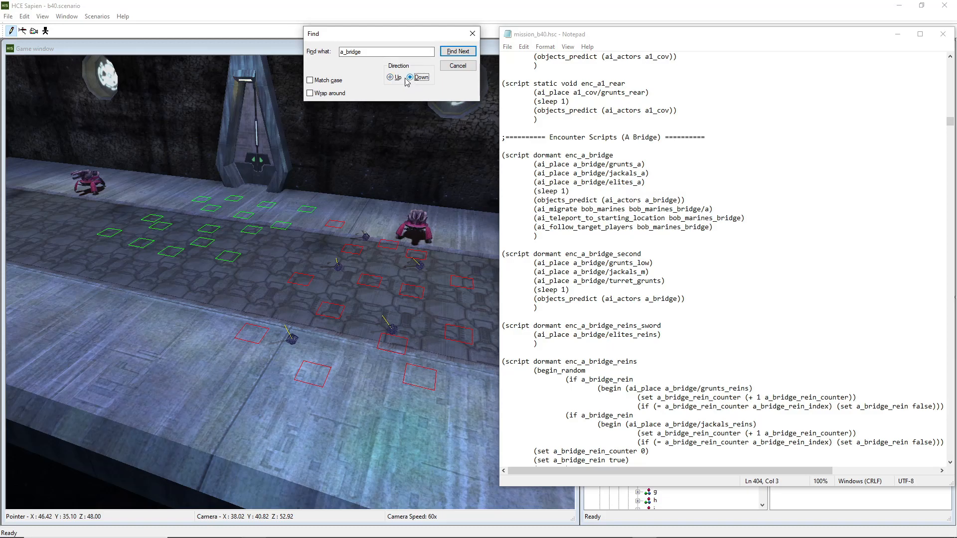
left_click(459, 53)
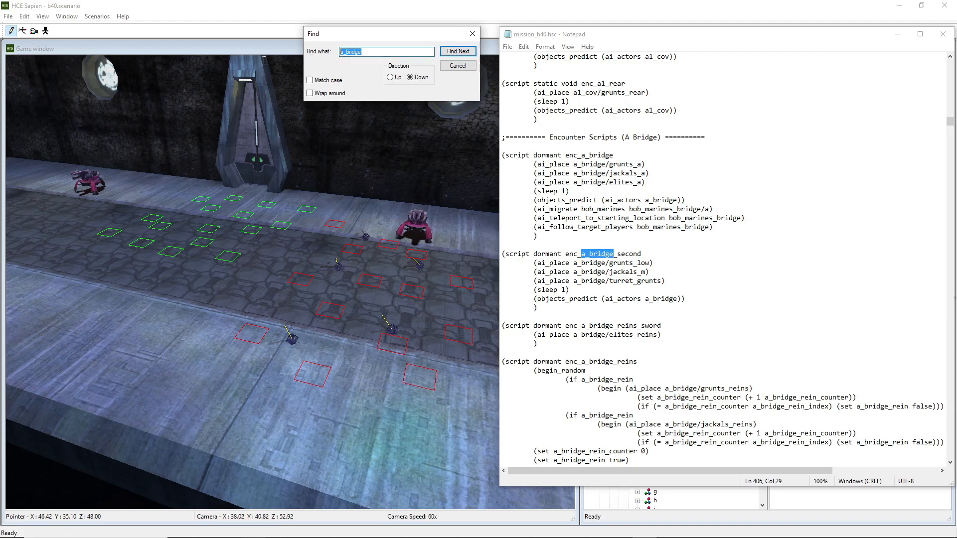
Search the script for bob and scroll to the ai_place bob_marines line
type("bob")
left_click(458, 51)
scroll(769, 267, "down", 3)
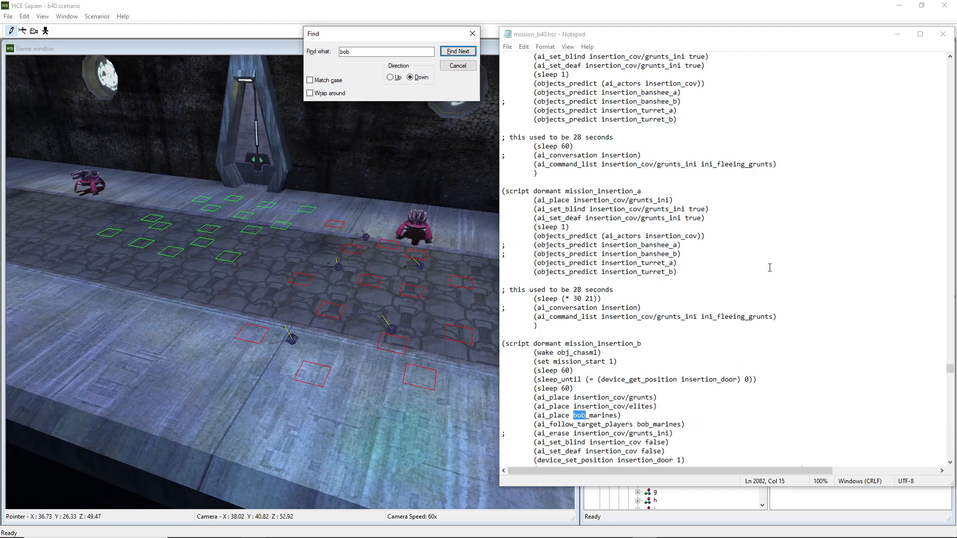
scroll(769, 268, "down", 2)
left_click_drag(621, 370, 533, 370)
scroll(653, 344, "down", 2)
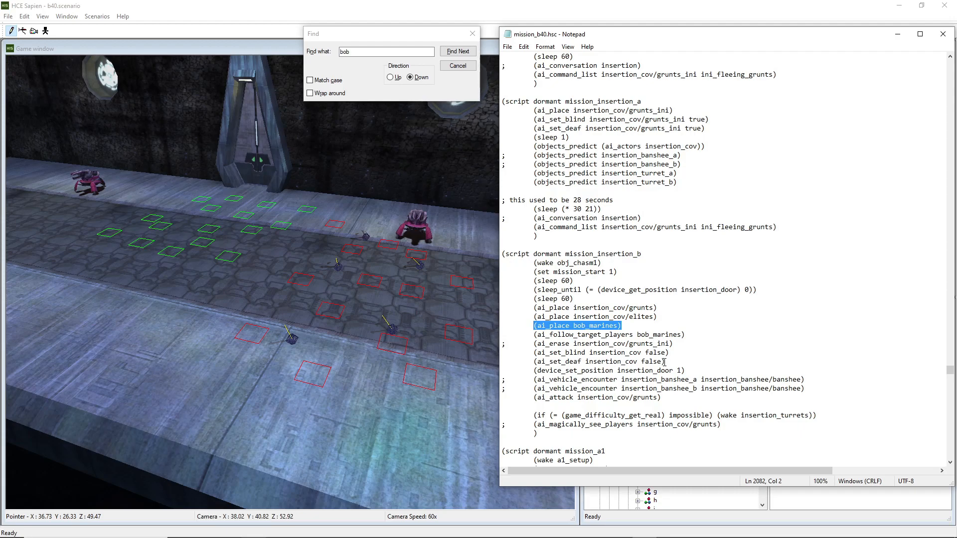
Highlight the ai_place lines in the mission_insertion_b script to examine how bob_marines is placed
left_click(628, 322)
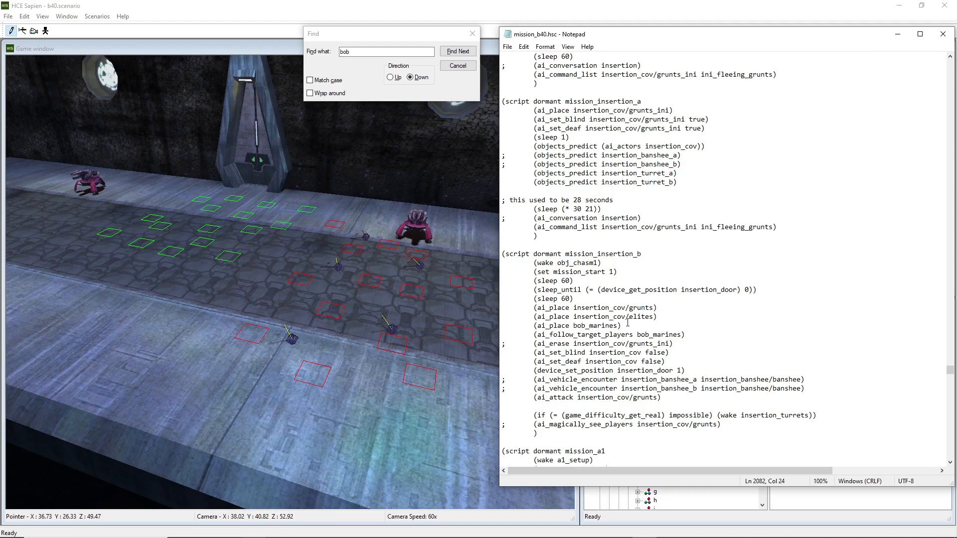
left_click_drag(622, 325, 542, 326)
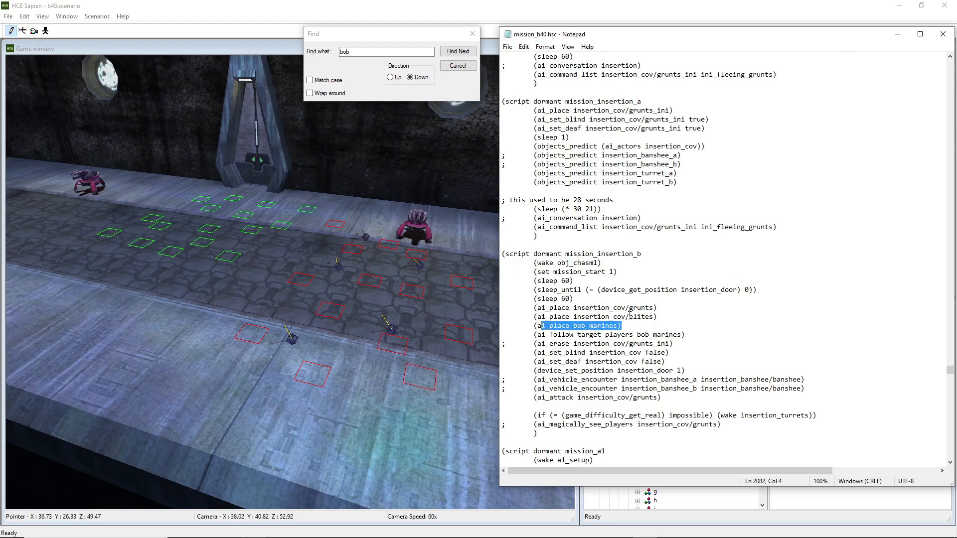
left_click(655, 317)
left_click_drag(655, 316, 540, 311)
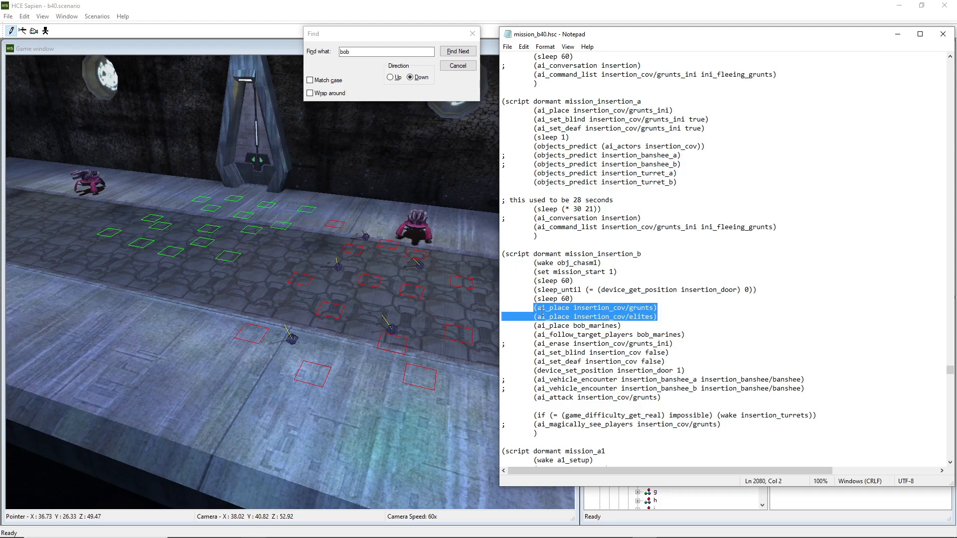
left_click(542, 310)
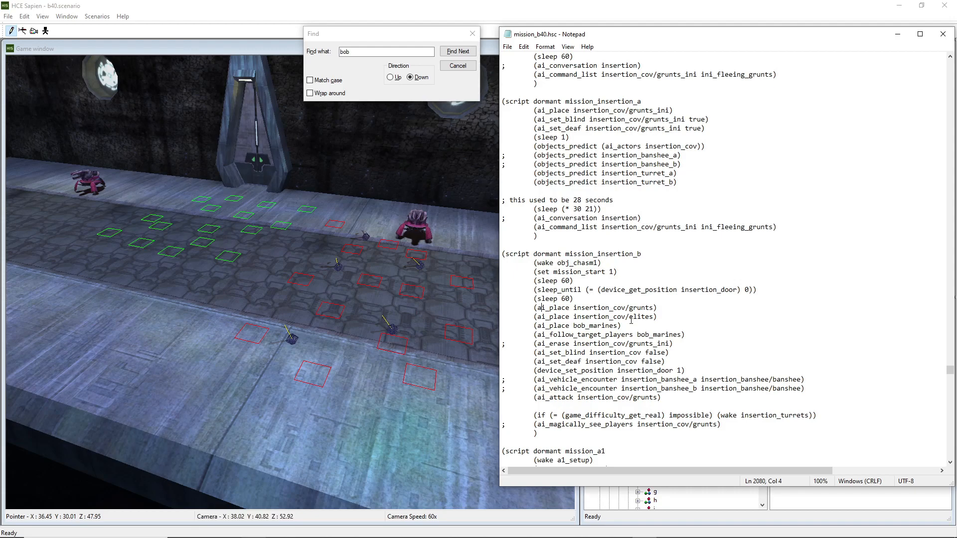
scroll(675, 233, "up", 2)
scroll(675, 233, "down", 3)
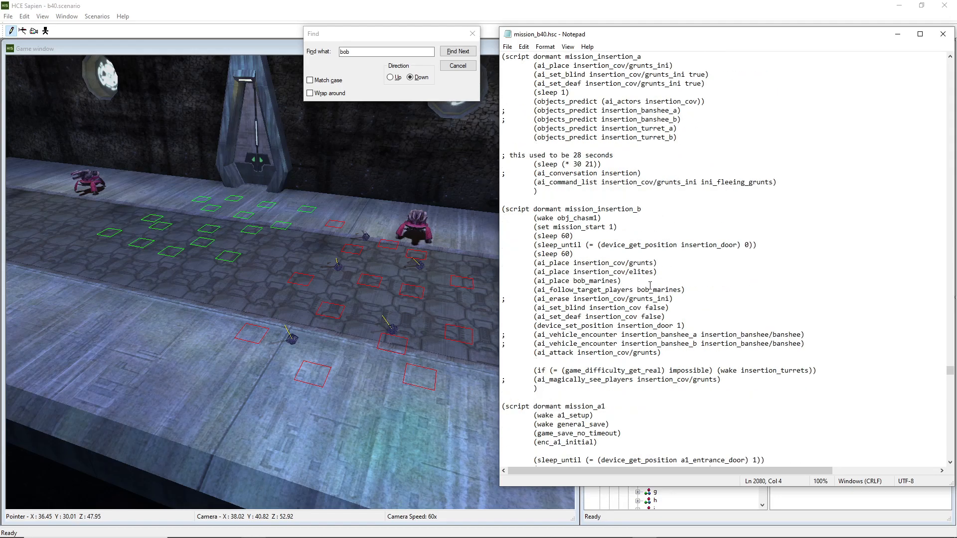
left_click_drag(633, 282, 531, 280)
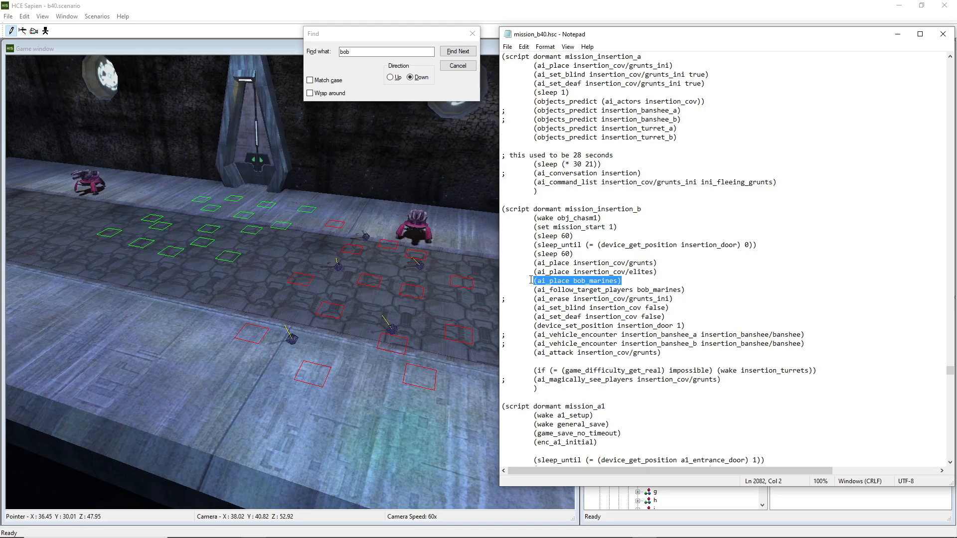
left_click(897, 33)
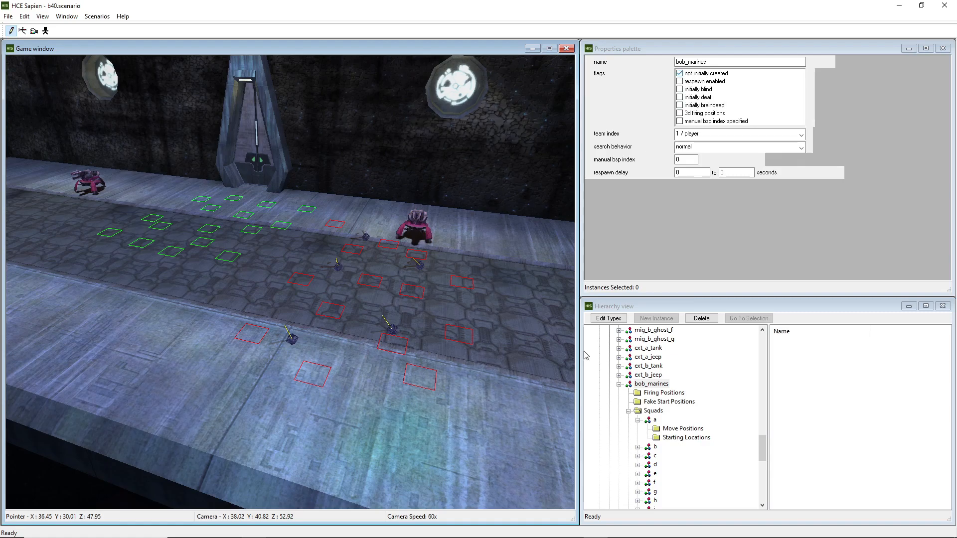
mouse_move(581, 530)
left_click(644, 528)
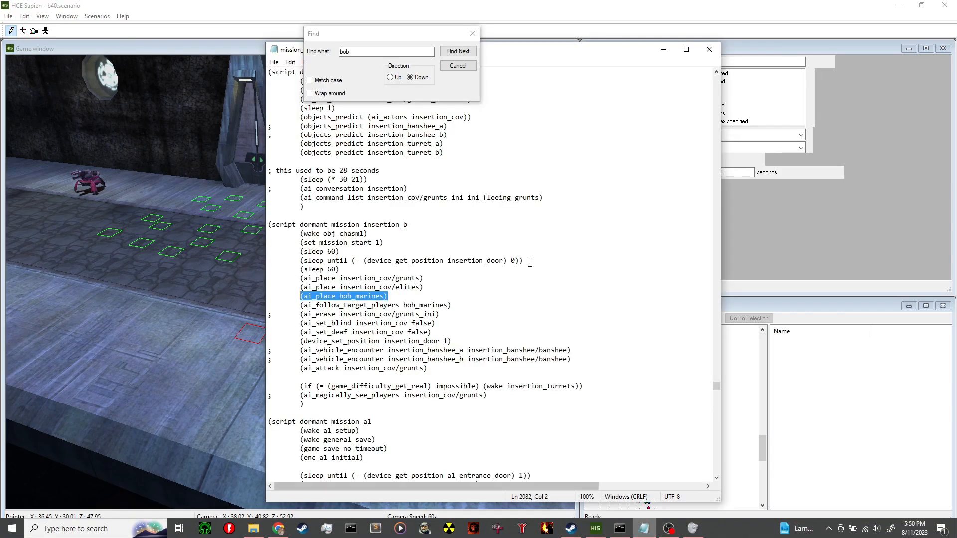
Highlight the ai_place bob_marines and ai_follow_target_players bob_marines lines while repositioning the Notepad window
left_click_drag(384, 297, 341, 297)
left_click(387, 297)
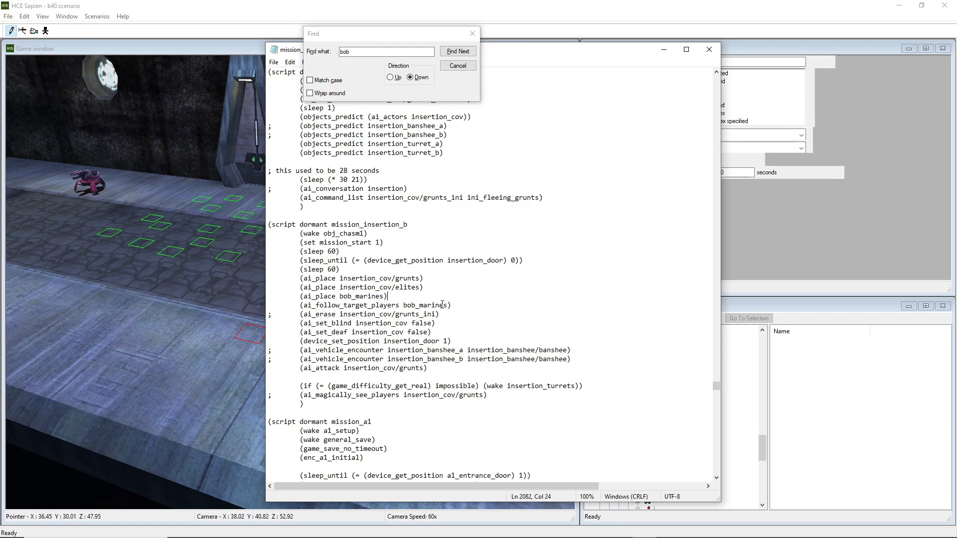
left_click_drag(569, 51, 709, 44)
left_click_drag(593, 298, 440, 297)
key("ctrl+c")
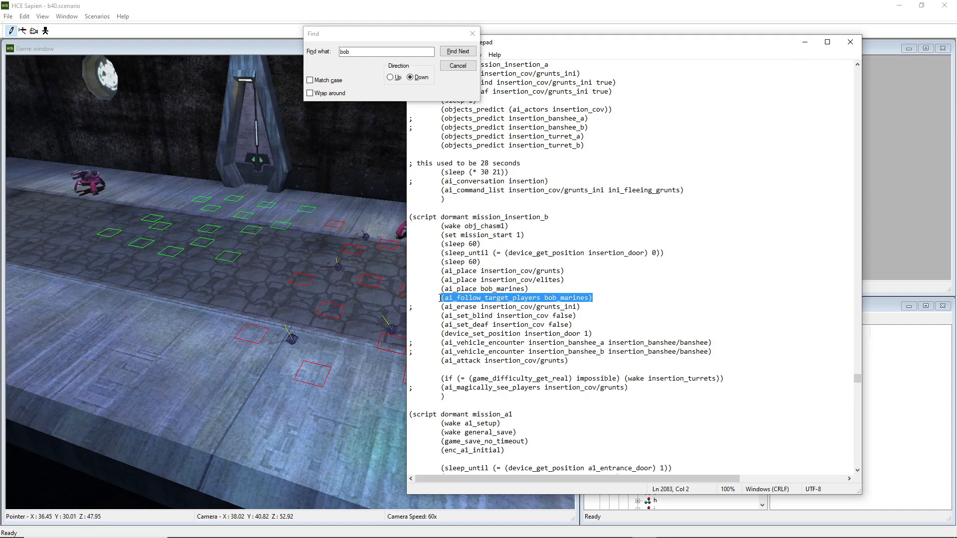
left_click_drag(567, 270, 548, 262)
left_click(390, 52)
left_click(564, 244)
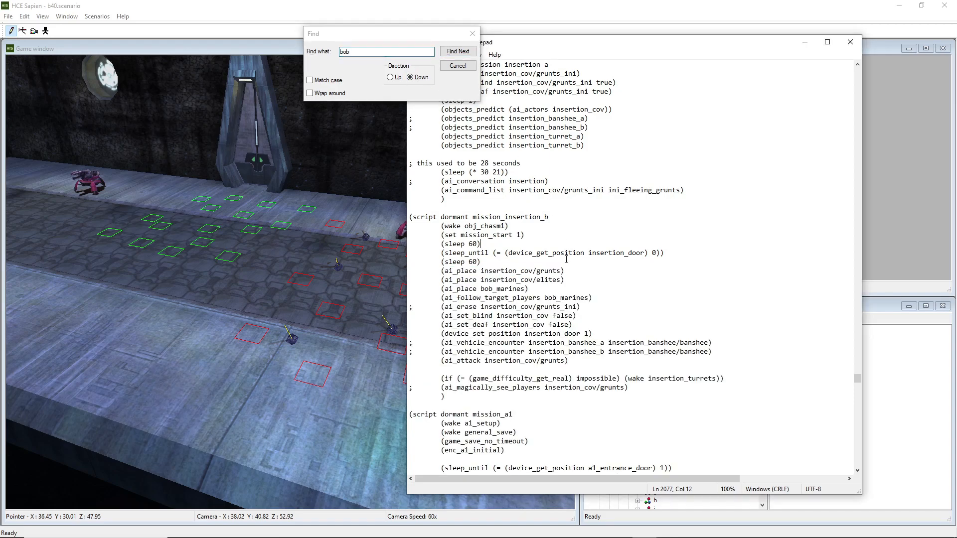
left_click_drag(591, 297, 550, 297)
left_click(560, 297)
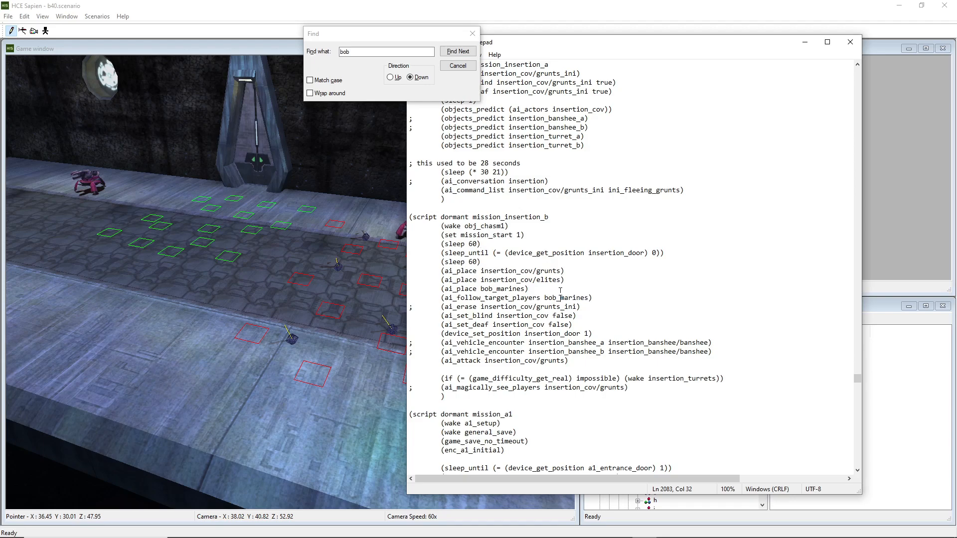
Search the script for startup to find the startup mission_b40 script
double_click(381, 53)
type("strtup")
key("BackSpace")
key("BackSpace")
key("BackSpace")
key("BackSpace")
key("BackSpace")
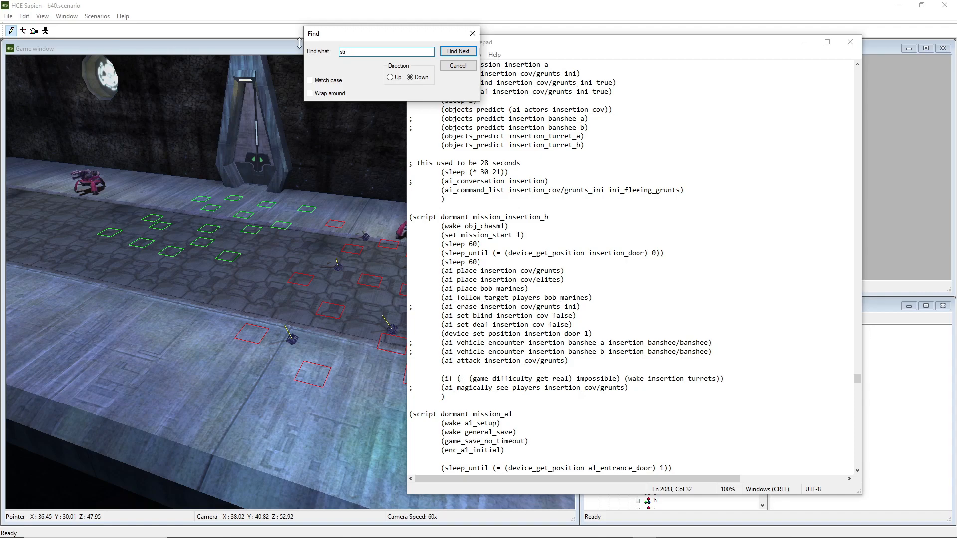
type("str")
type("artup")
left_click(457, 52)
scroll(507, 262, "down", 5)
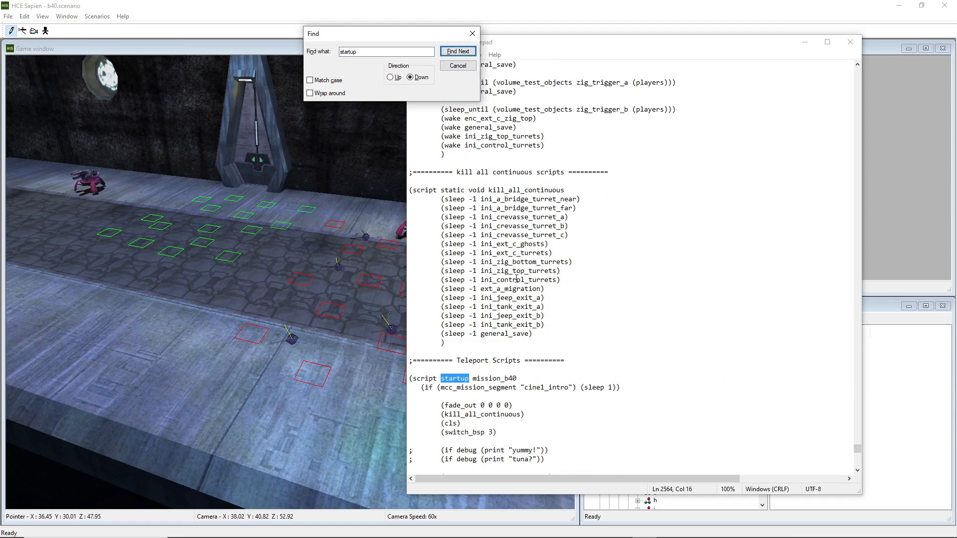
Scroll through the startup script to read its switch_bsp and insertion calls
scroll(524, 352, "down", 2)
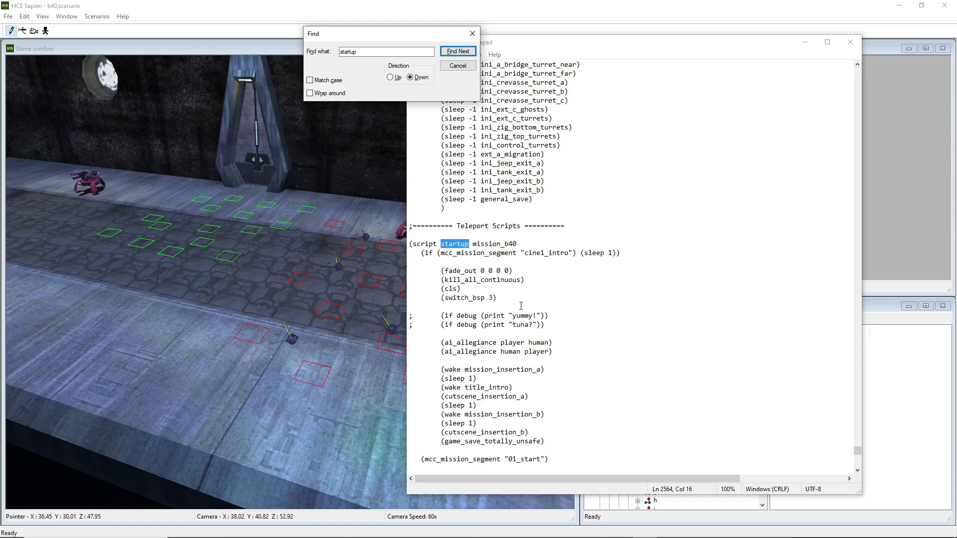
scroll(520, 306, "down", 3)
left_click(554, 276)
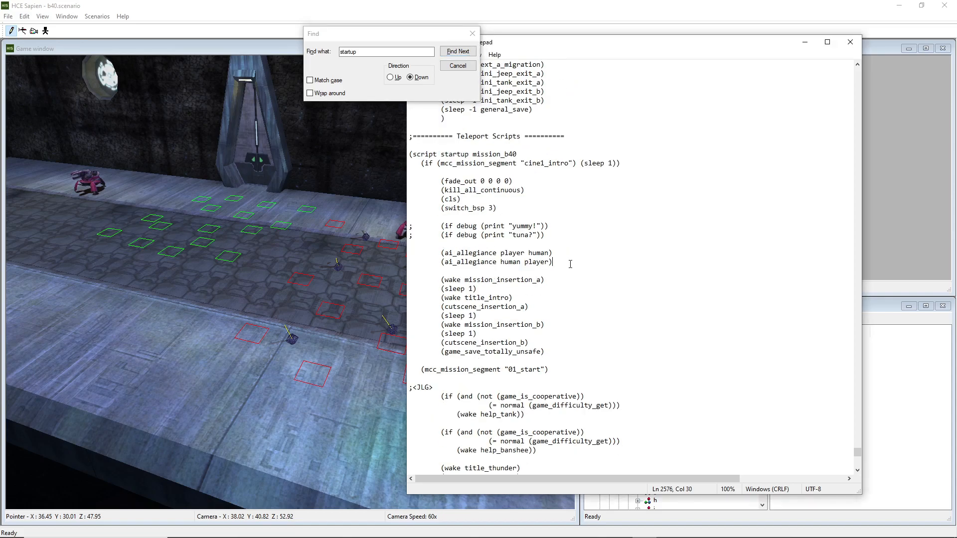
Paste an ai_follow_target_players bob_marines line into the startup script and delete it again
key("Return")
key("ctrl+v")
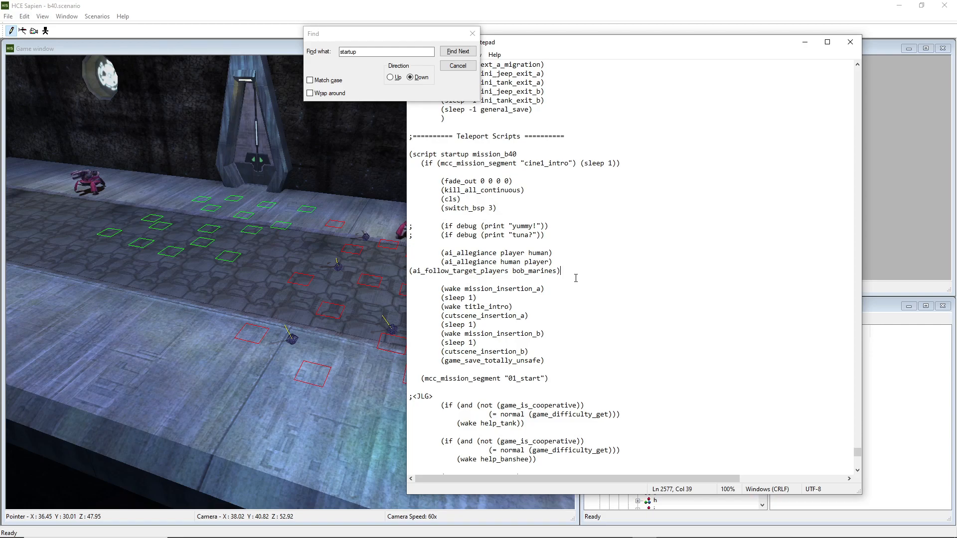
left_click_drag(570, 272, 560, 260)
key("Delete")
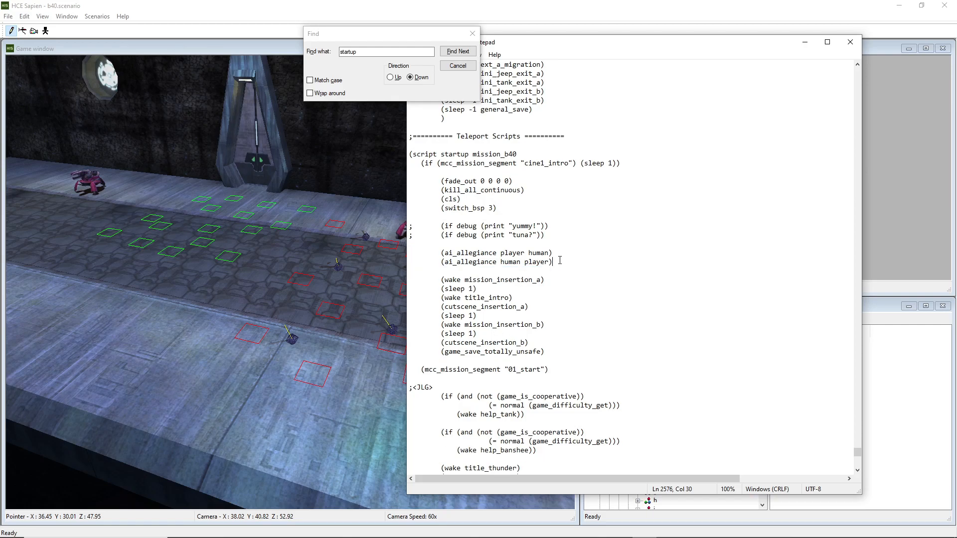
Search upward through the script for bob to locate where bob_marines is referenced
left_click_drag(407, 36, 300, 54)
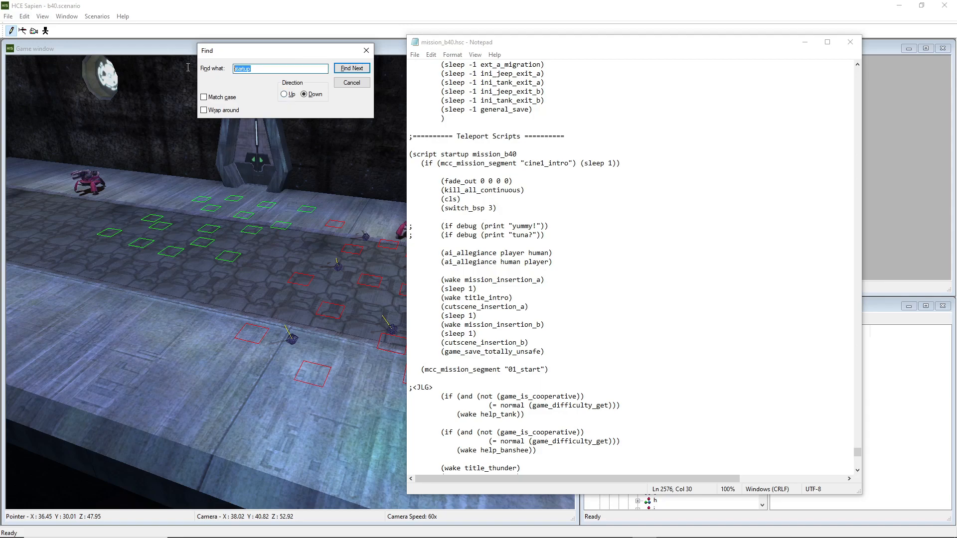
type("bob")
left_click(285, 95)
left_click(352, 68)
left_click(351, 83)
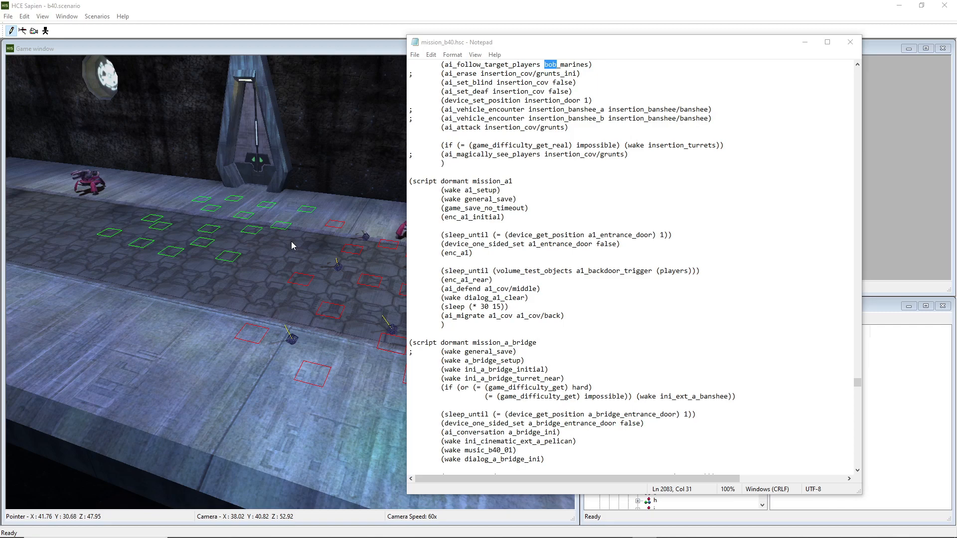
scroll(595, 179, "up", 5)
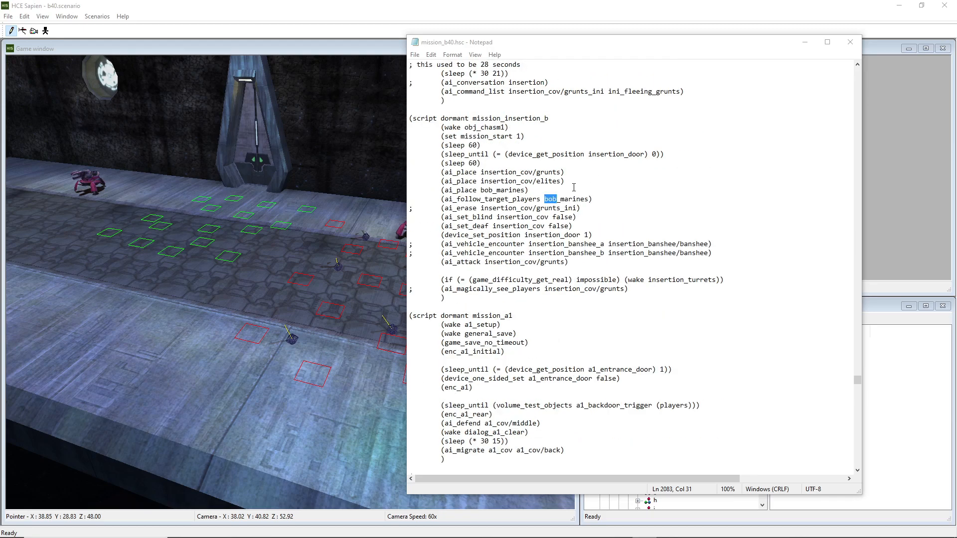
left_click_drag(565, 181, 477, 181)
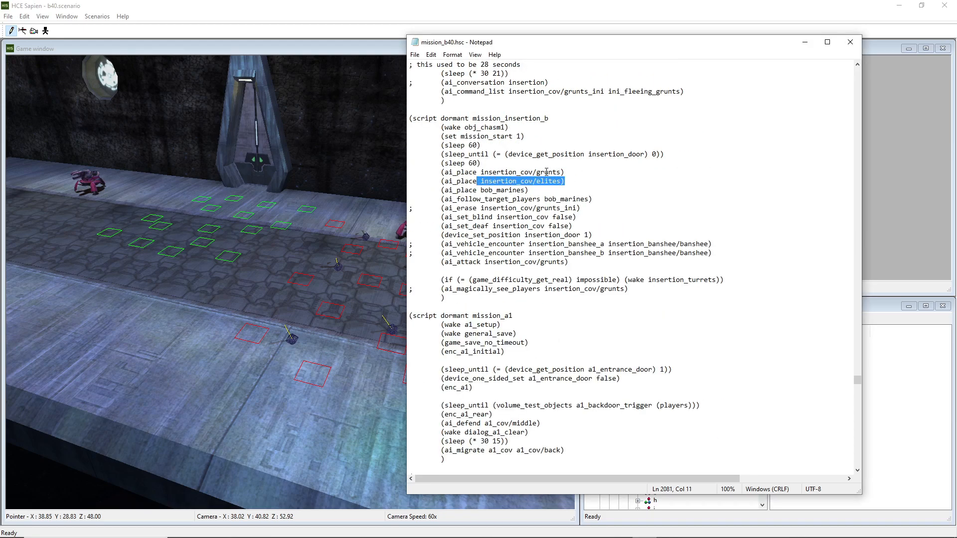
Select the insertion_cov encounter in the hierarchy to show its firing positions
left_click_drag(659, 48, 0, 89)
left_click(702, 380)
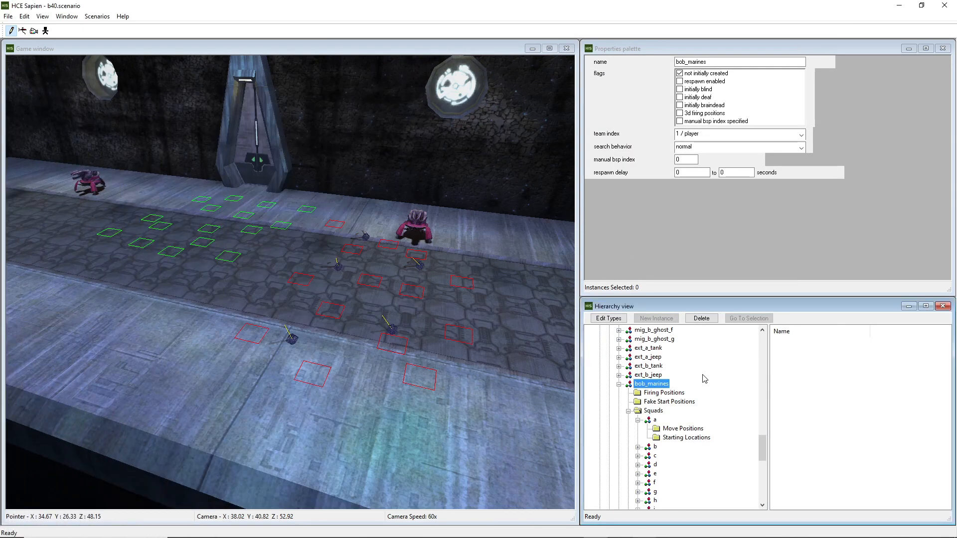
scroll(700, 381, "up", 8)
scroll(696, 381, "up", 5)
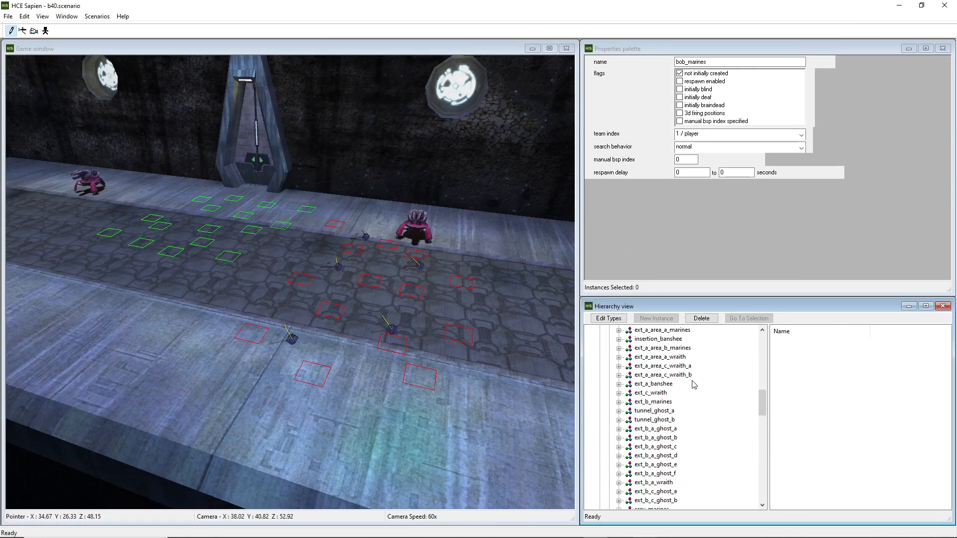
scroll(678, 386, "up", 3)
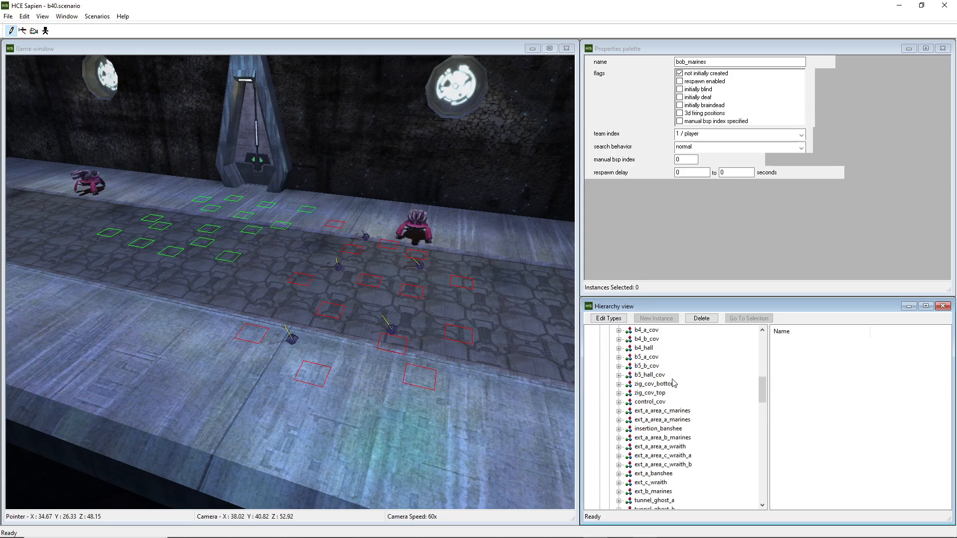
left_click(658, 402)
scroll(658, 402, "down", 2)
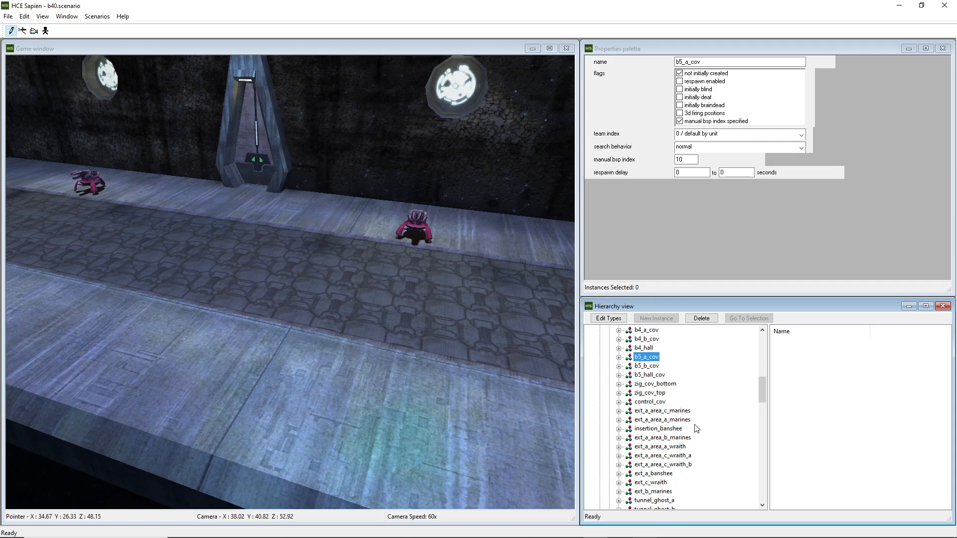
left_click_drag(759, 384, 761, 368)
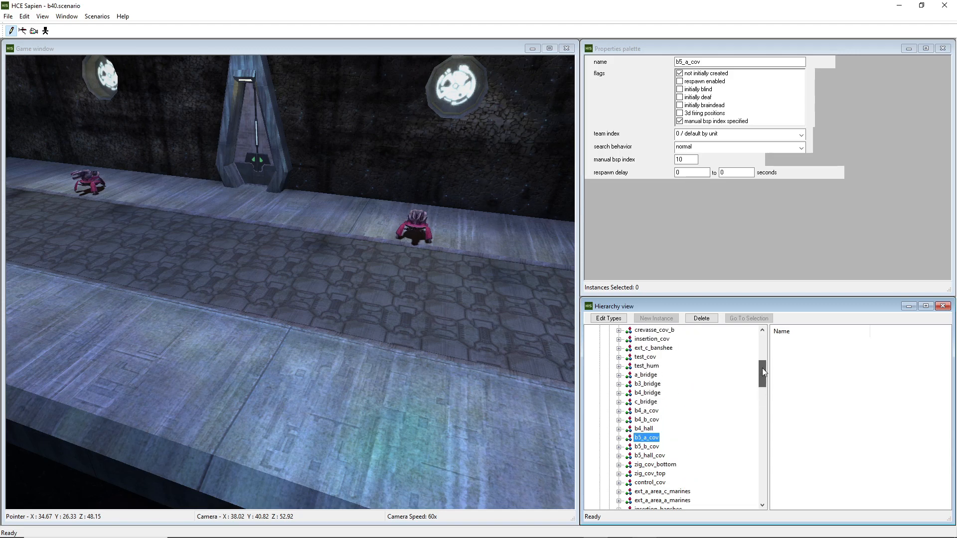
left_click(647, 339)
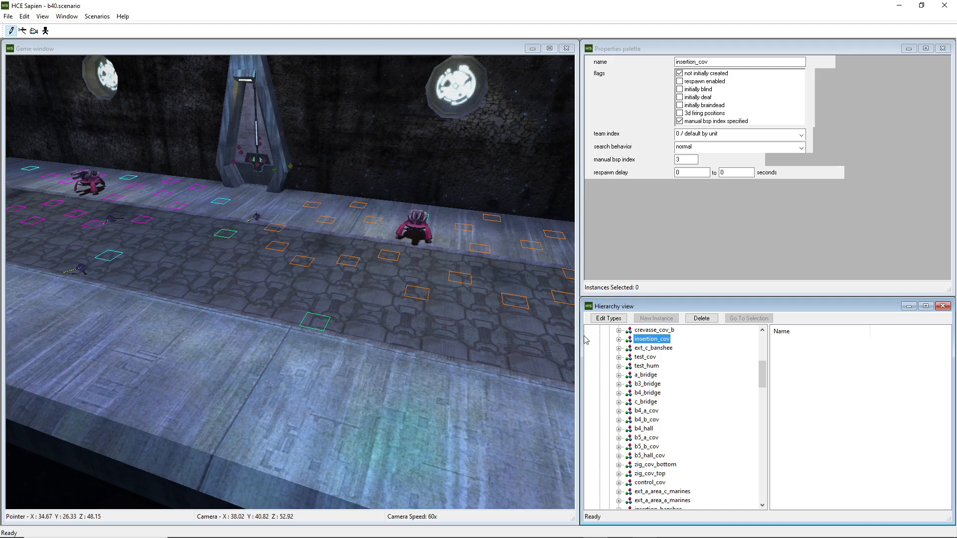
Examine the insertion_cov firing positions around the insertion door area in the game window
key("s")
key("d")
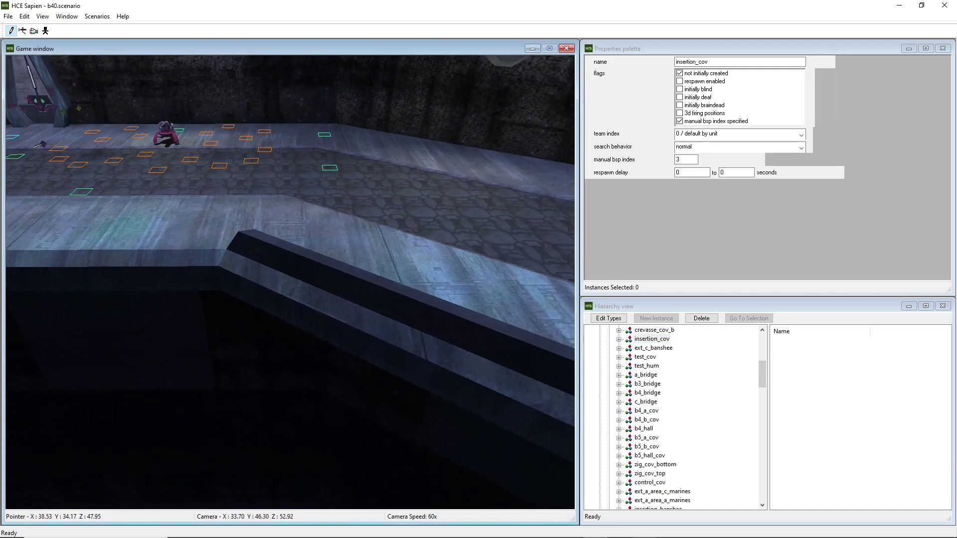
key("a")
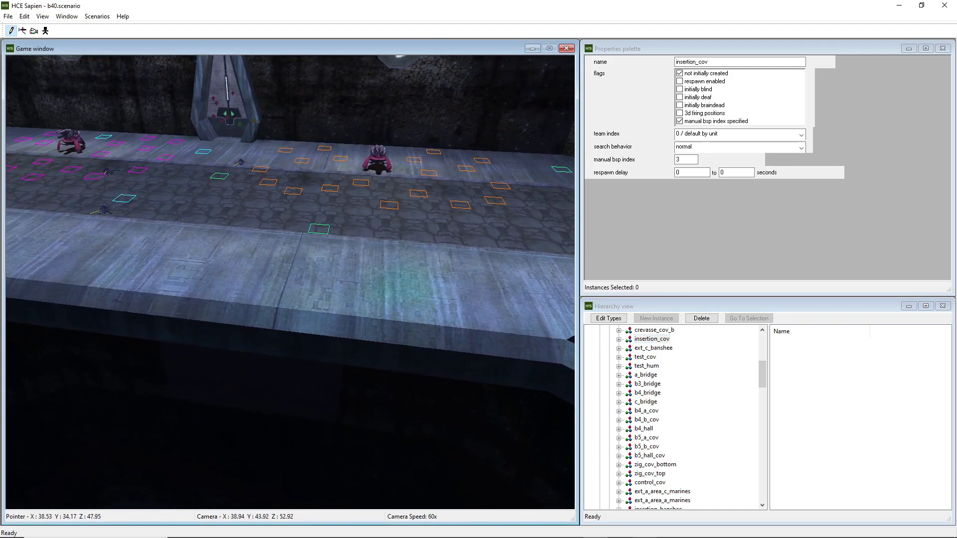
key("w")
key("a")
key("w")
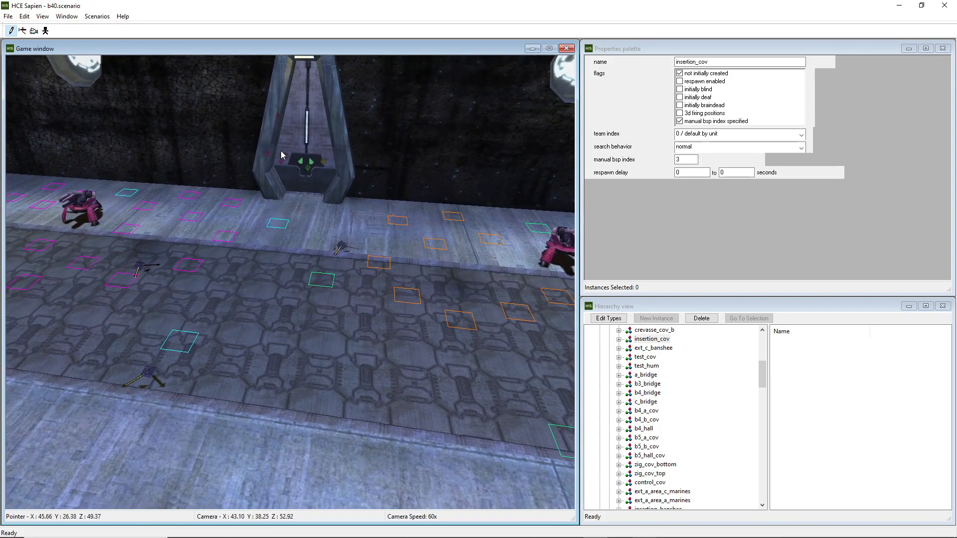
left_click(665, 340)
left_click(658, 348)
left_click(652, 339)
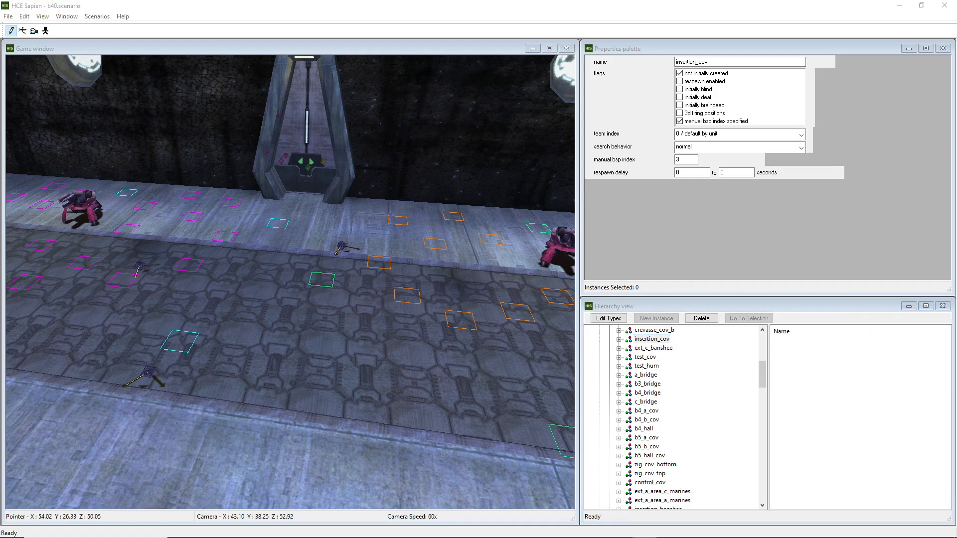
Reopen the script and highlight the ai_place bob_marines and ai_follow_target_players bob_marines lines in mission_insertion_b
left_click_drag(0, 114, 592, 23)
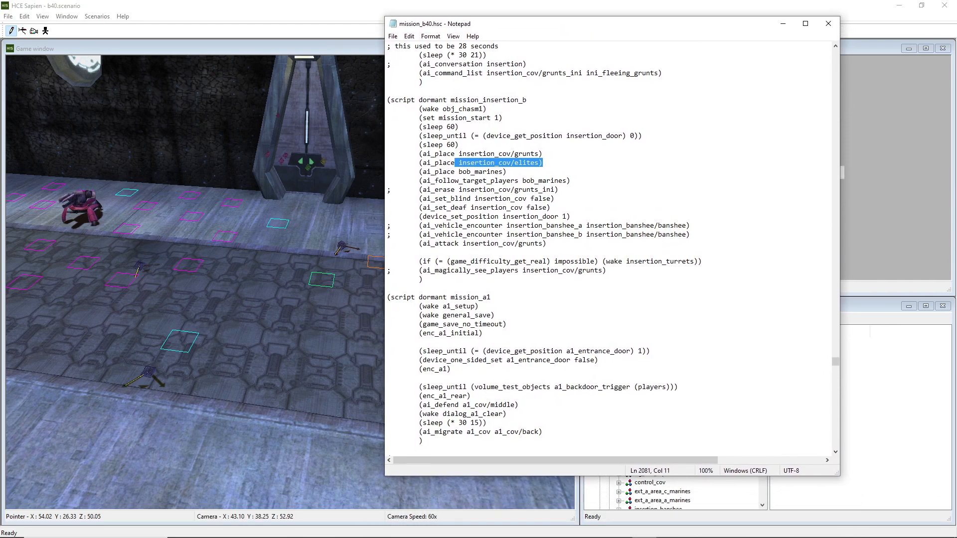
key("ctrl+f")
left_click_drag(235, 50, 224, 35)
type("bob")
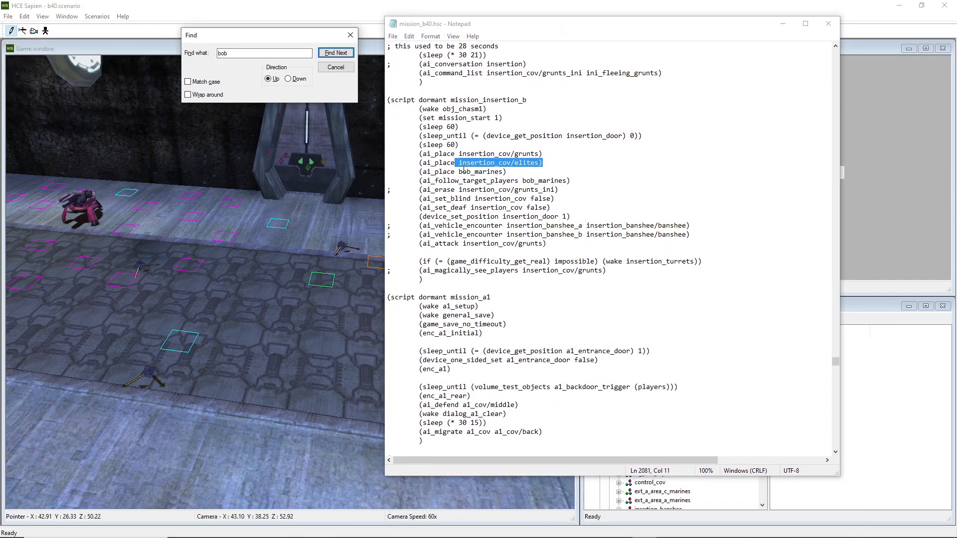
left_click_drag(581, 252, 479, 119)
left_click(482, 128)
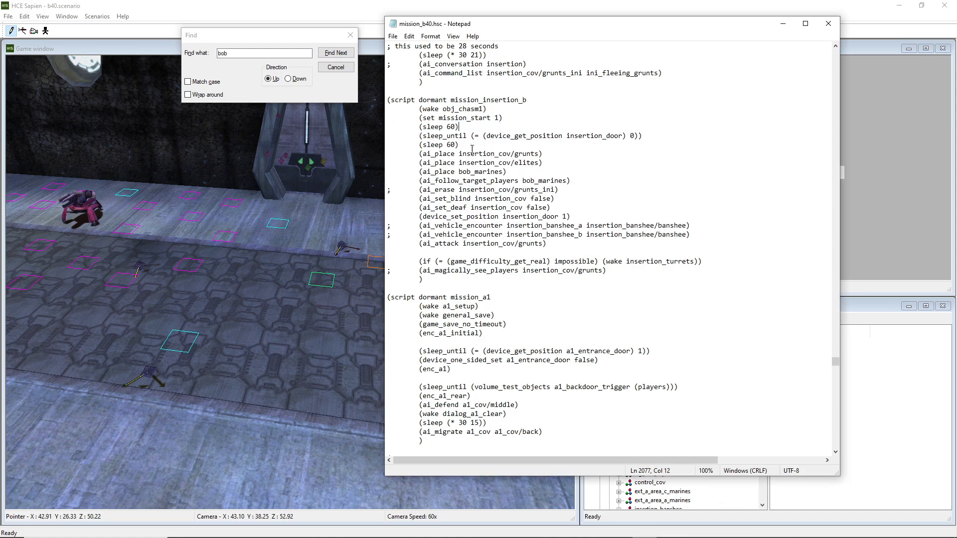
left_click_drag(454, 154, 423, 153)
left_click(571, 150)
left_click_drag(521, 171, 419, 174)
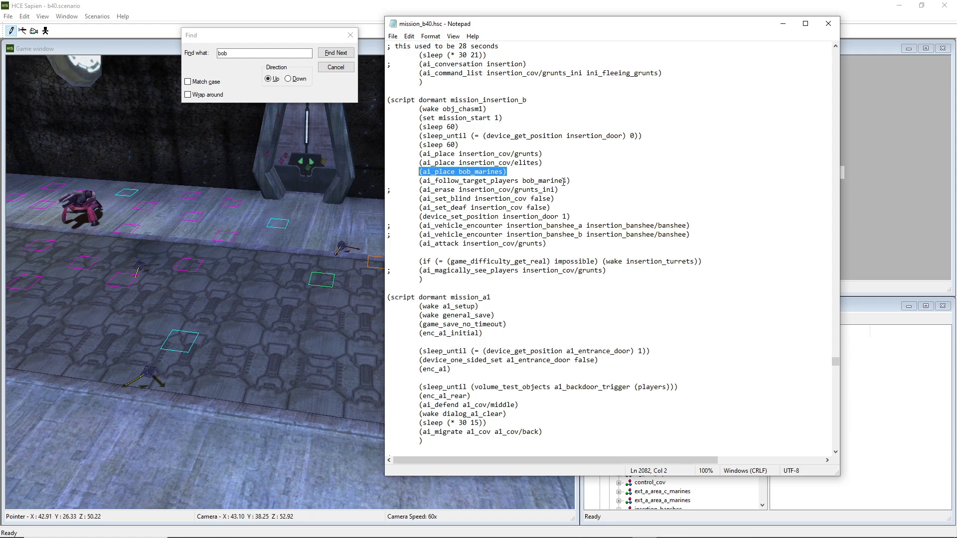
left_click_drag(568, 182, 418, 182)
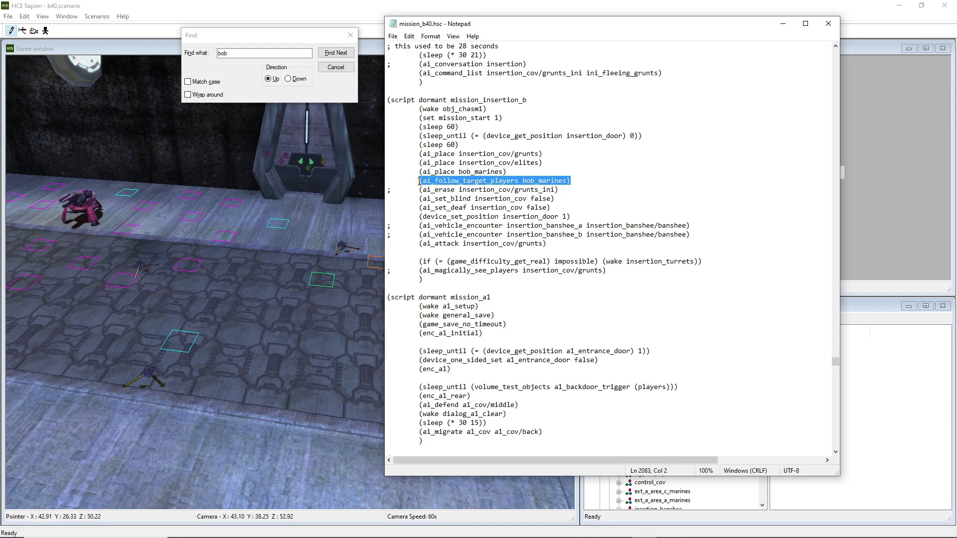
left_click_drag(507, 171, 418, 172)
left_click_drag(571, 180, 423, 181)
left_click(422, 182)
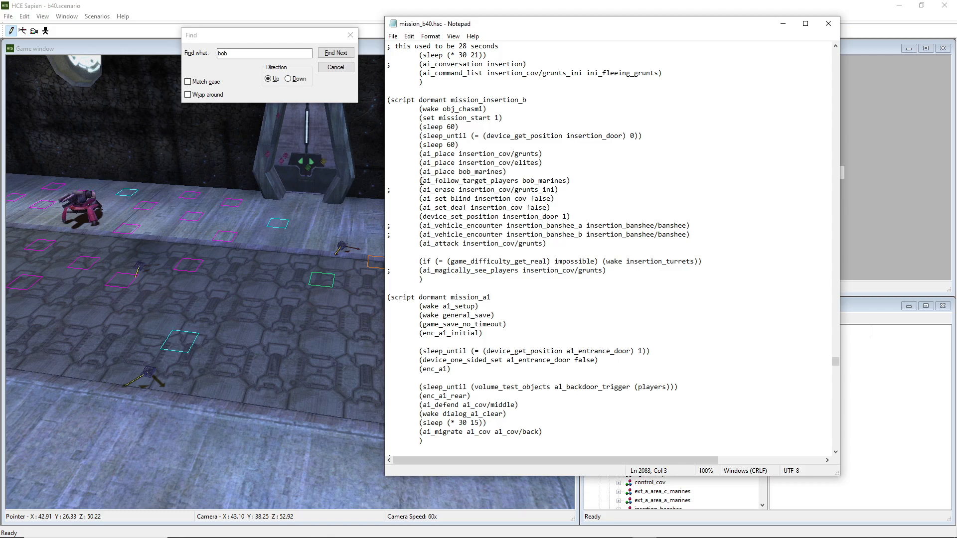
Select the bob_marines encounter in the hierarchy and inspect its area in the game window
left_click_drag(677, 23, 0, 50)
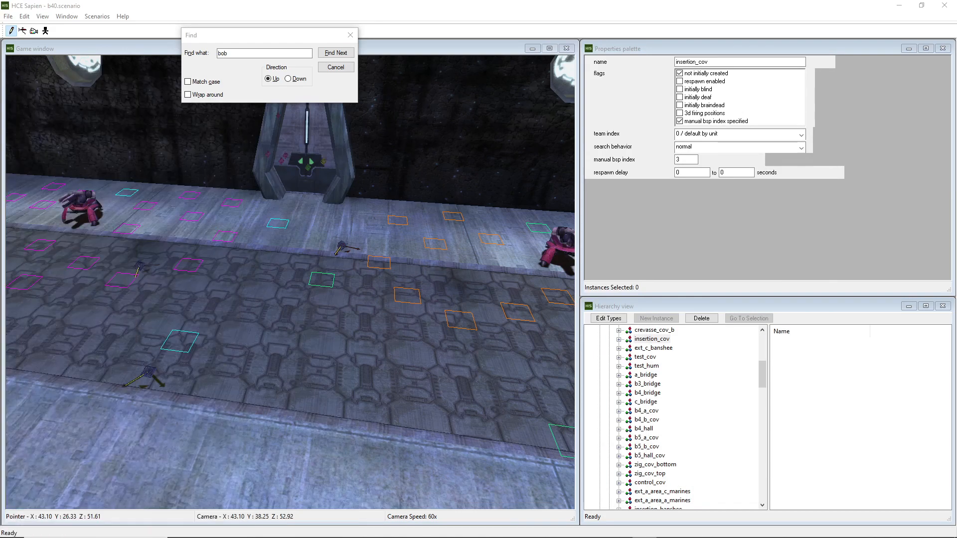
middle_click_drag(329, 199, 337, 170)
key("w")
scroll(671, 423, "down", 7)
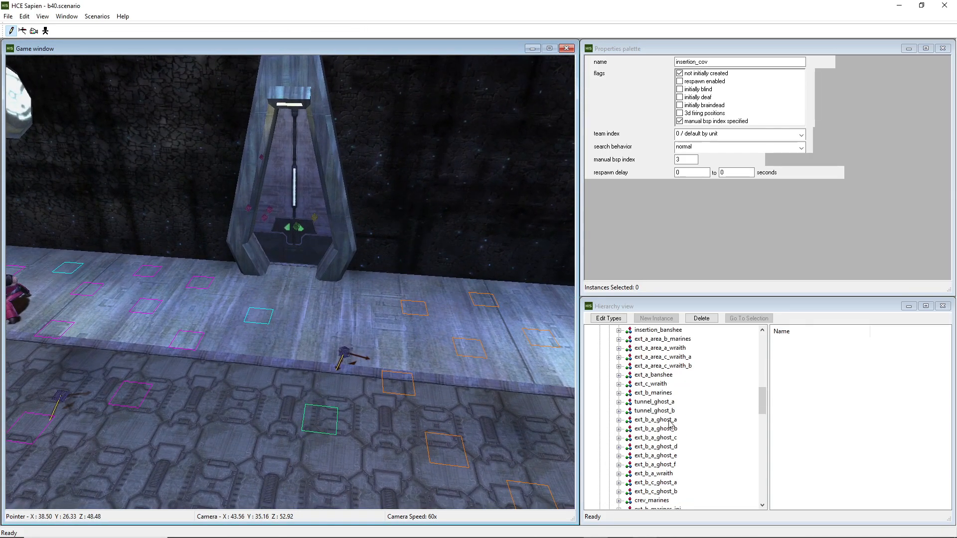
scroll(670, 424, "down", 10)
left_click(648, 375)
mouse_move(525, 373)
middle_mouse_down()
mouse_move(513, 319)
mouse_move(493, 344)
mouse_move(479, 341)
mouse_move(563, 409)
middle_mouse_up()
key("w")
key("w")
key("w")
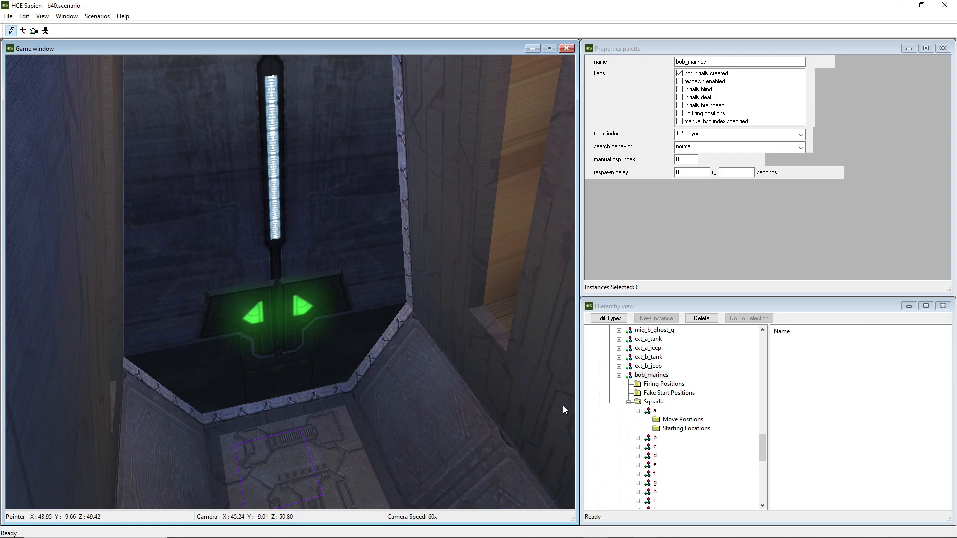
Select the bob_marines_bridge encounter and examine its firing positions and starting locations
scroll(653, 422, "down", 5)
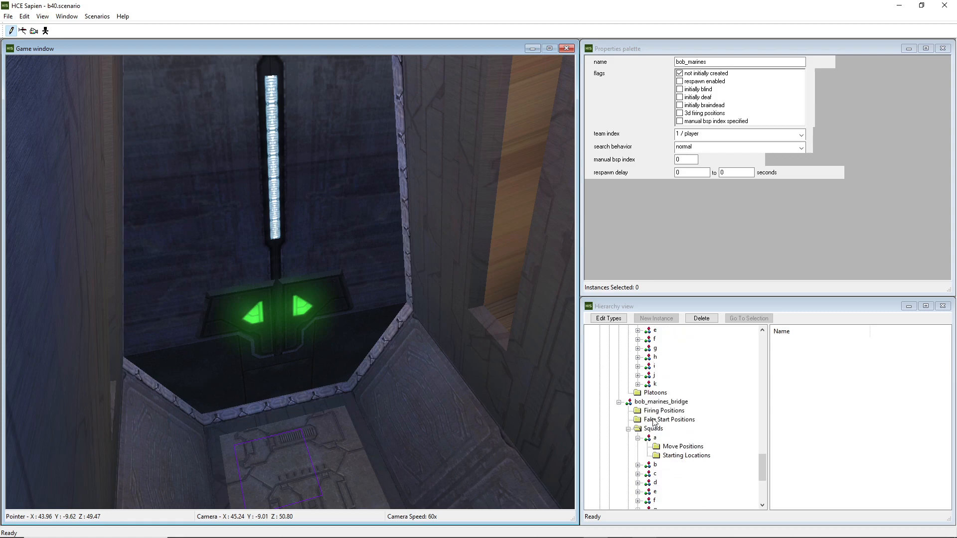
scroll(653, 422, "down", 2)
left_click(658, 358)
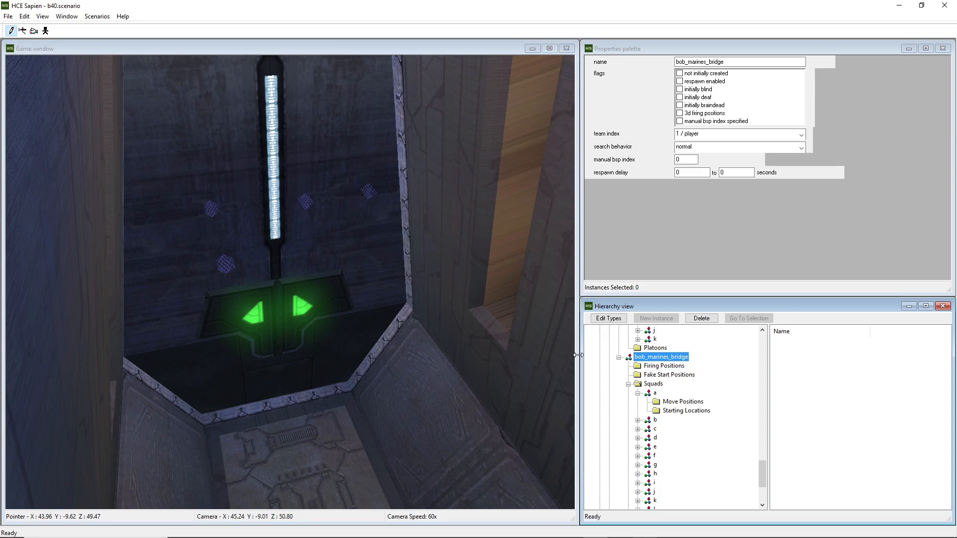
middle_click_drag(373, 317, 319, 335)
key("w")
key("w")
key("d")
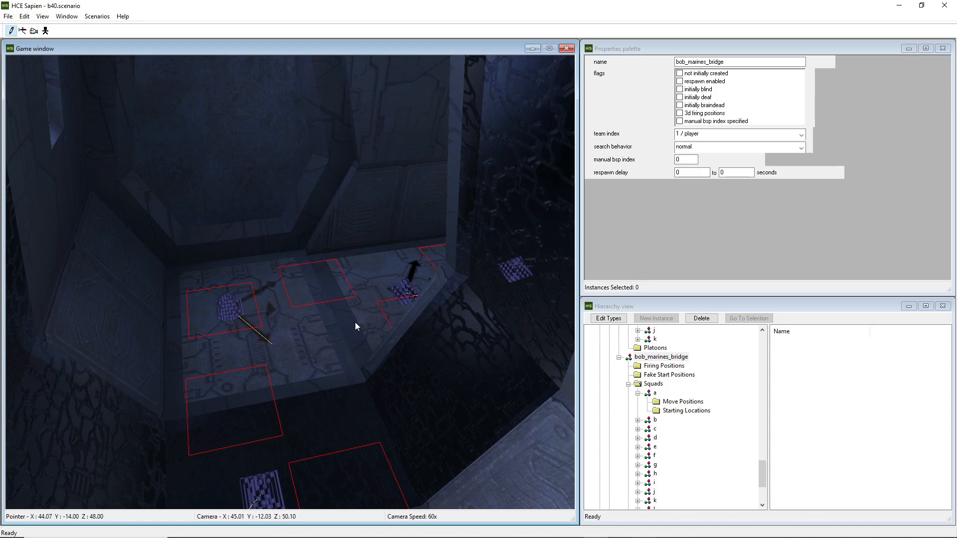
middle_click_drag(319, 334, 305, 338)
key("s")
key("w")
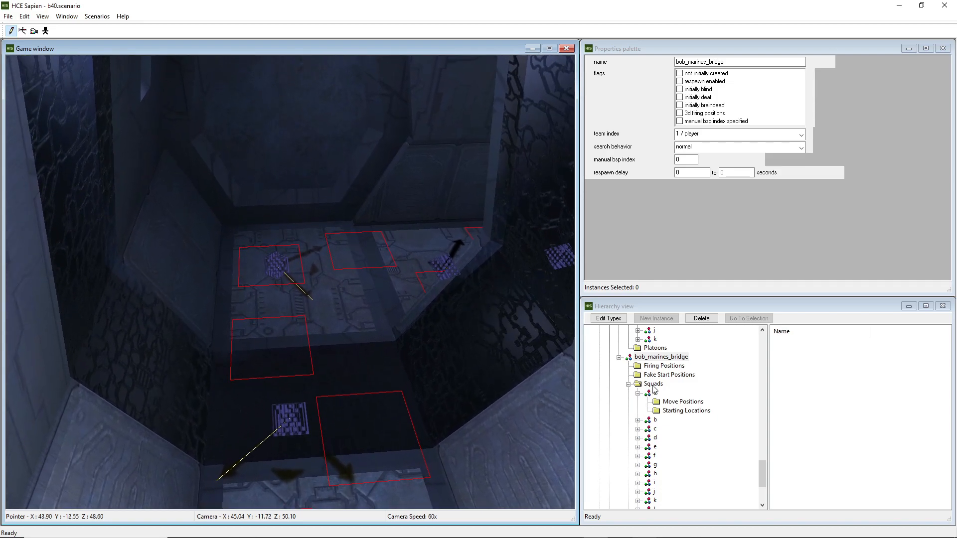
Open the starting locations of squad a in bob_marines_bridge
scroll(651, 393, "down", 2)
left_click(685, 366)
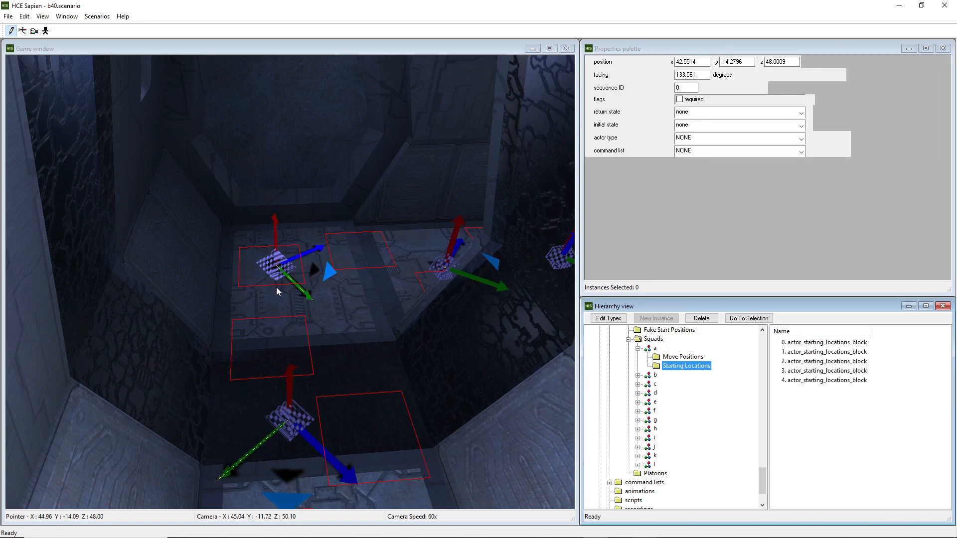
middle_click_drag(276, 287, 274, 289)
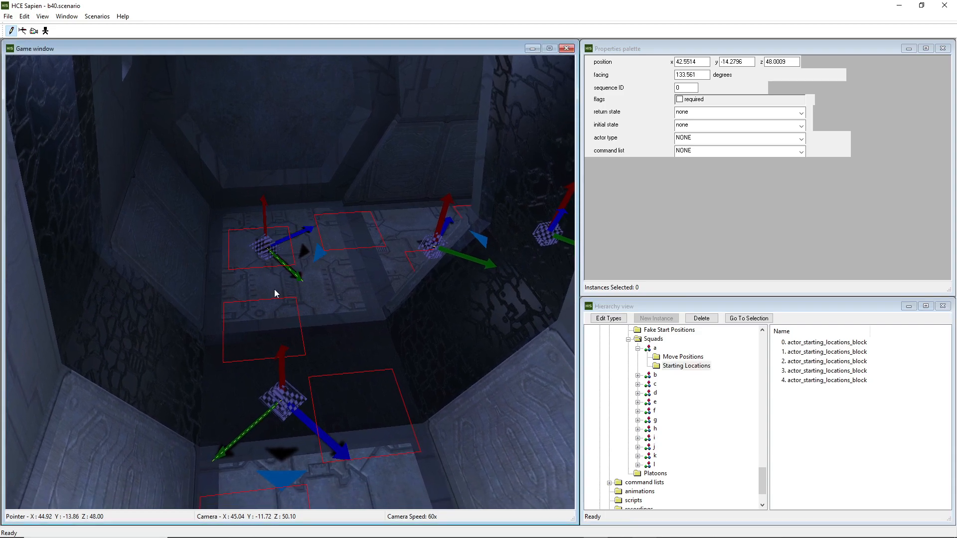
Select squad a of bob_marines_bridge and review its automatic migration and attacking/defending position settings
left_click(654, 348)
scroll(861, 221, "down", 2)
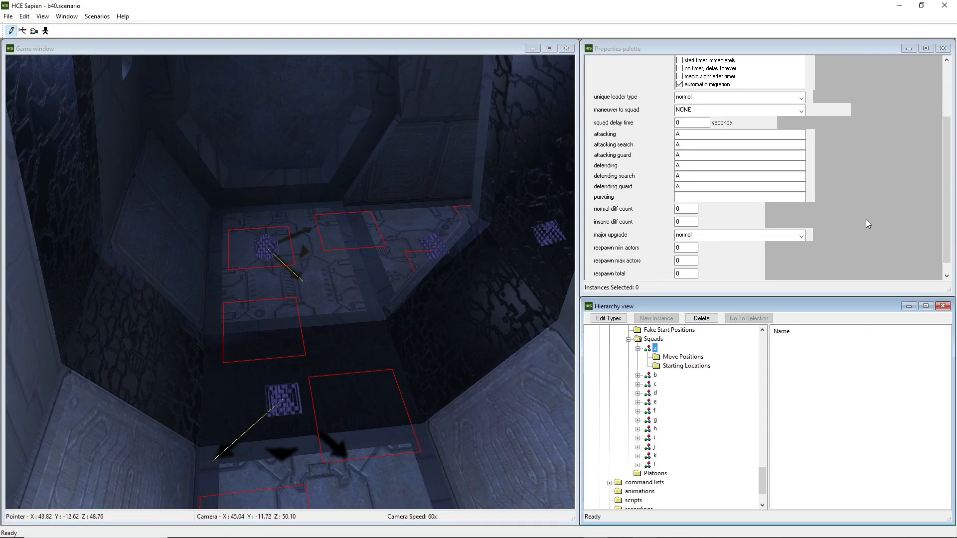
left_click(662, 210)
left_click(686, 222)
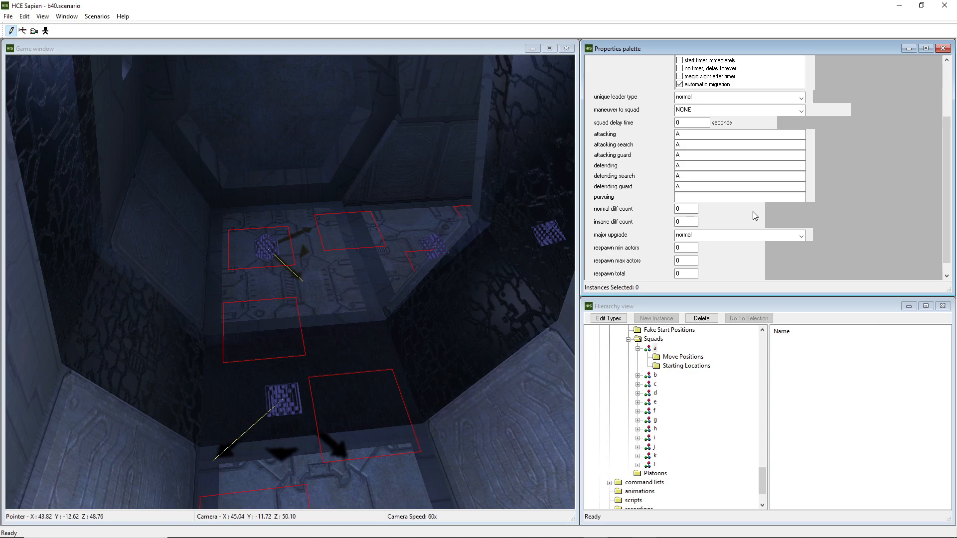
scroll(843, 193, "up", 3)
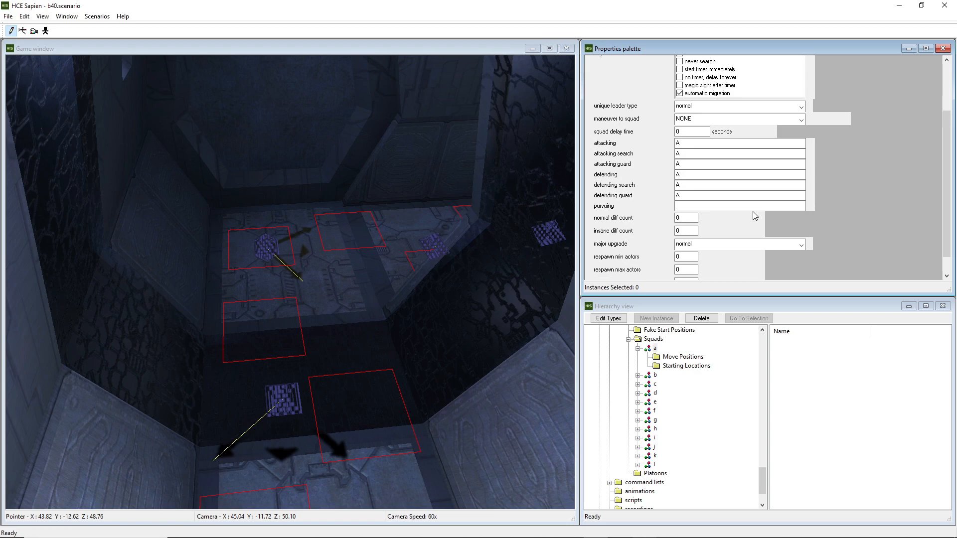
scroll(826, 196, "down", 2)
middle_click_drag(342, 383, 360, 381)
key("w")
key("s")
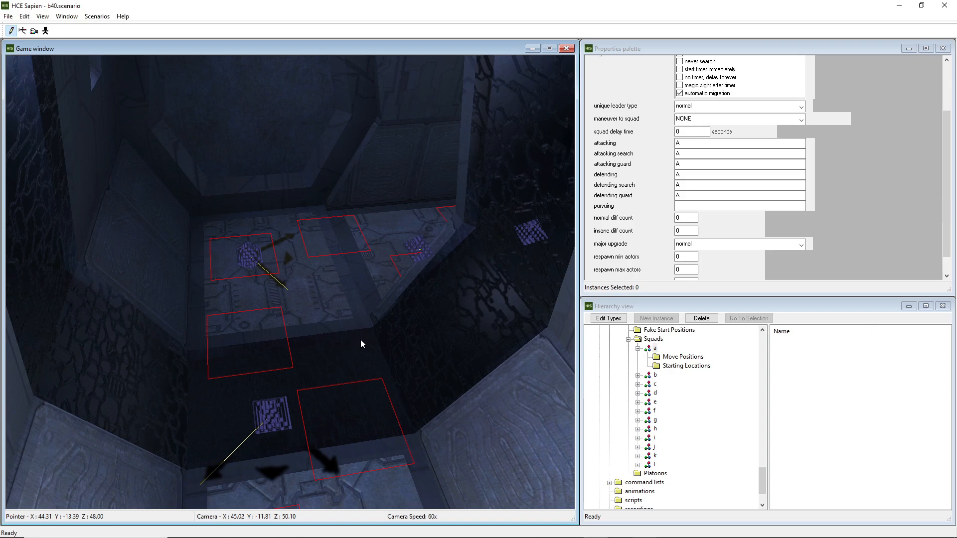
Select the bob_marines_bridge encounter in the hierarchy
scroll(653, 380, "up", 3)
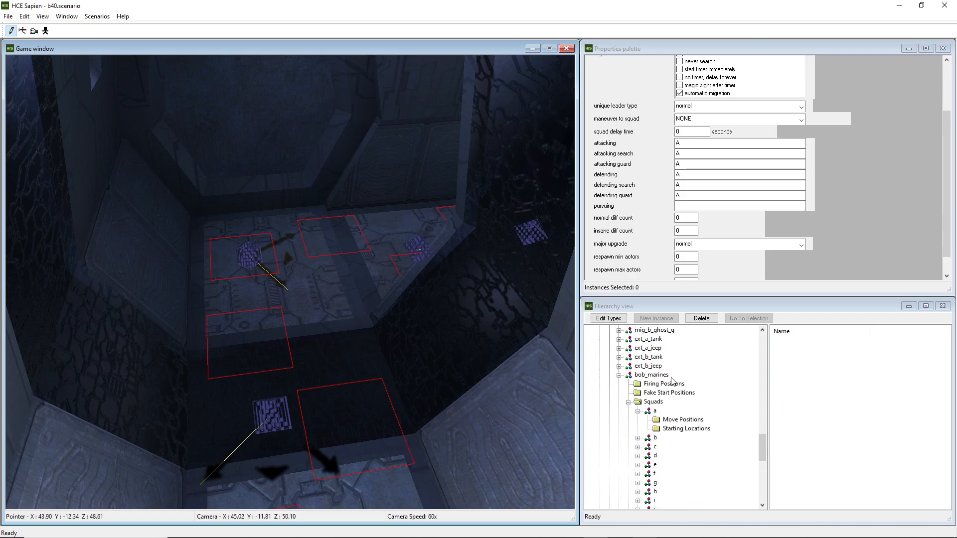
scroll(658, 383, "down", 5)
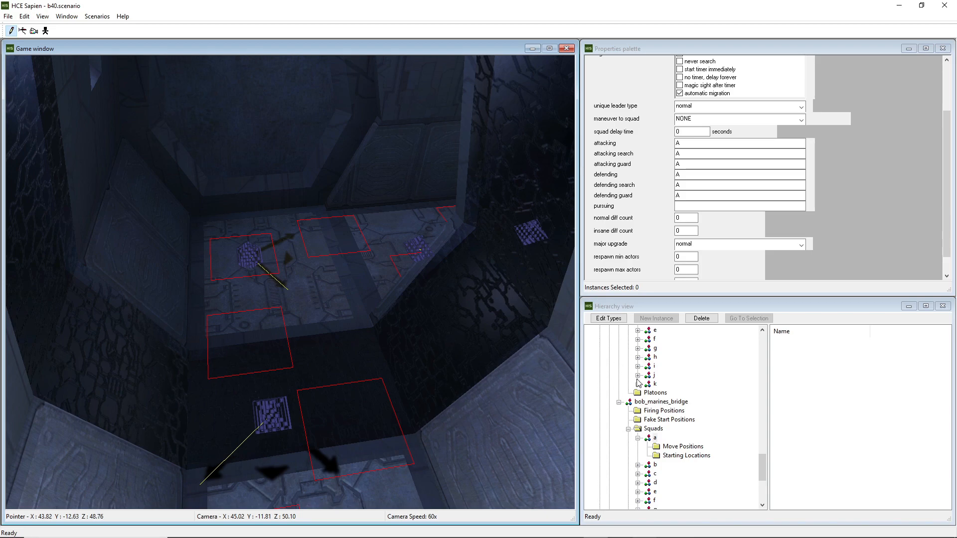
left_click(630, 403)
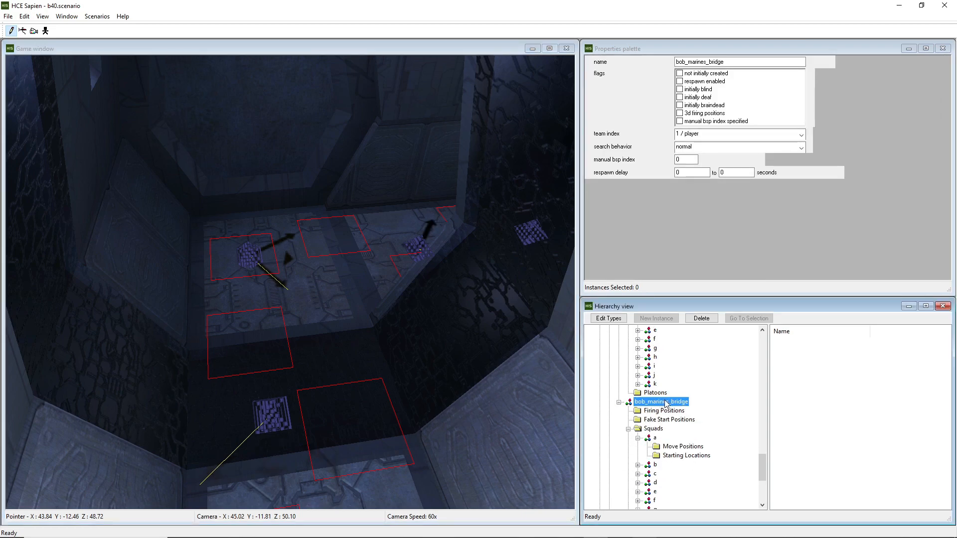
Select the bob_marines encounter and show the starting locations of its squad a
scroll(666, 404, "up", 3)
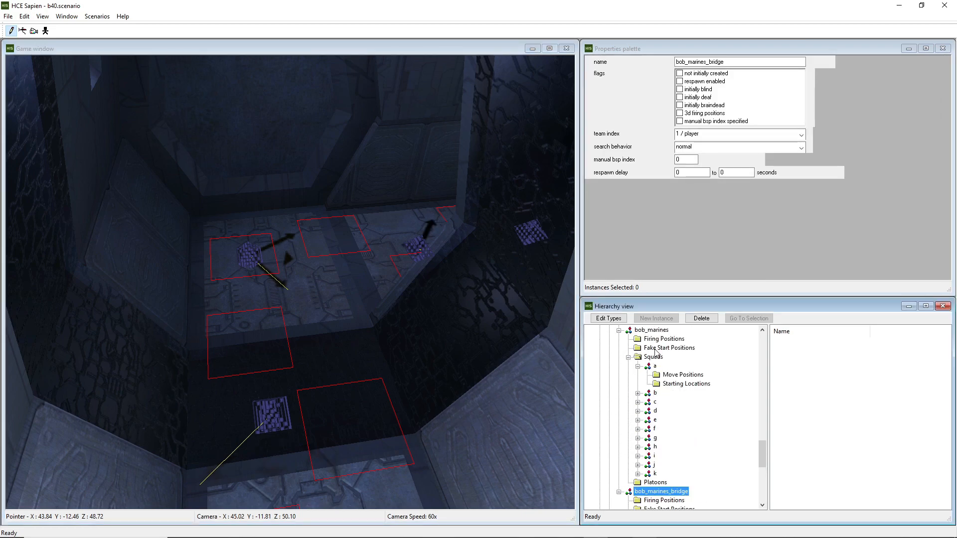
left_click(643, 330)
left_click(680, 383)
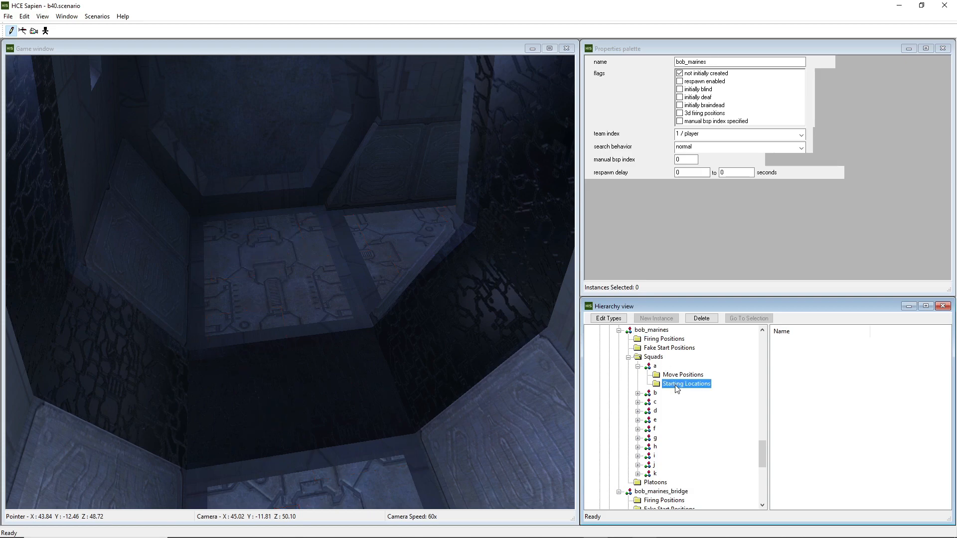
Show the starting locations of squad a in bob_marines_bridge in the game window
scroll(680, 384, "down", 3)
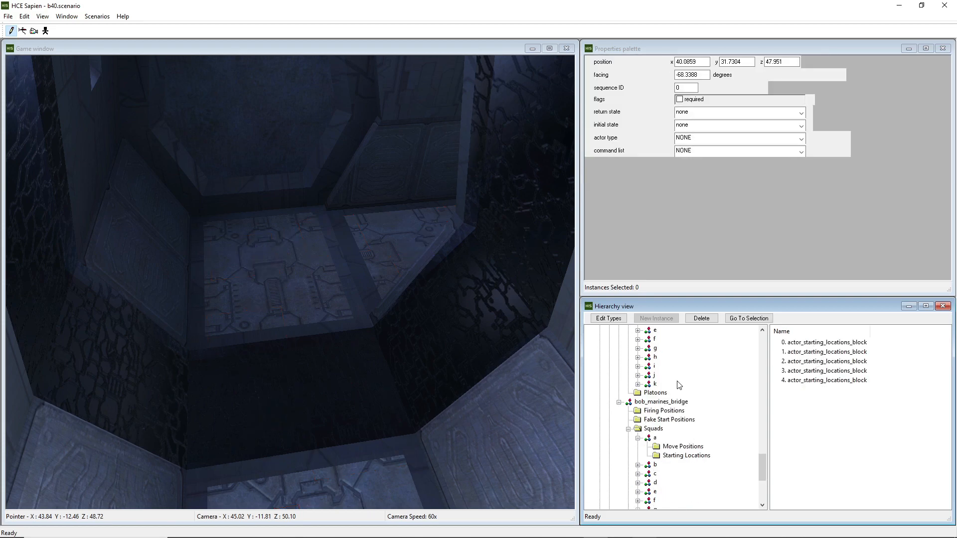
scroll(665, 445, "down", 2)
left_click(680, 410)
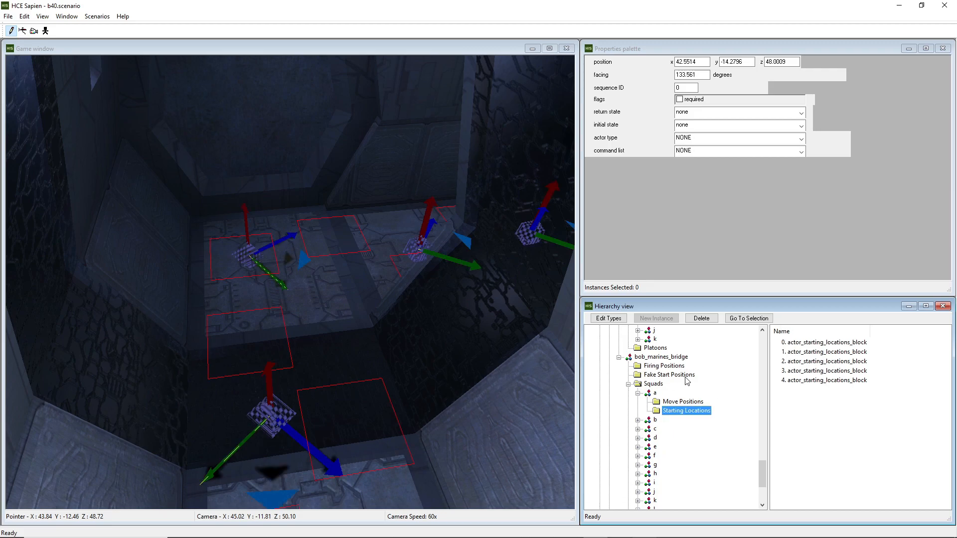
left_click(654, 393)
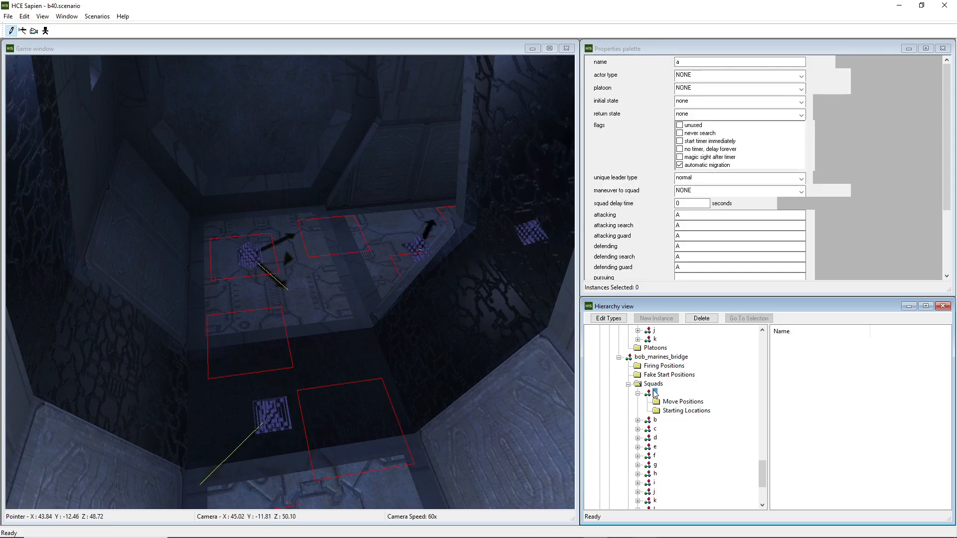
left_click(679, 411)
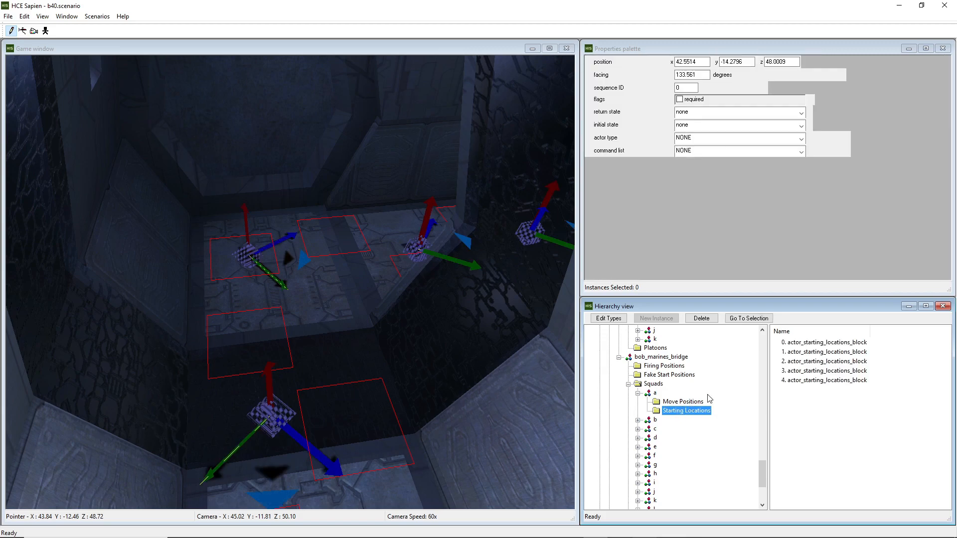
Select the bob_marines_bridge encounter and fly the camera around its starting area
middle_click_drag(405, 348, 413, 347)
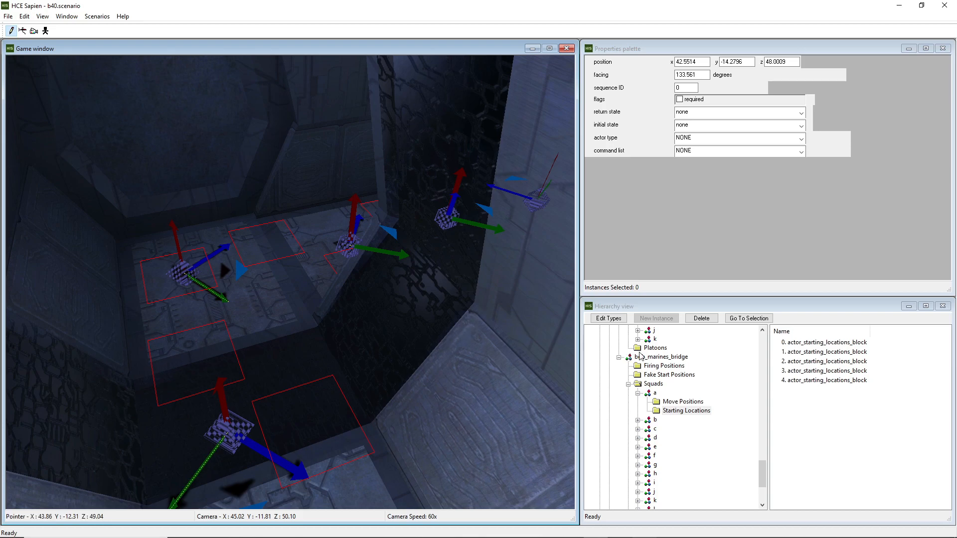
left_click(684, 358)
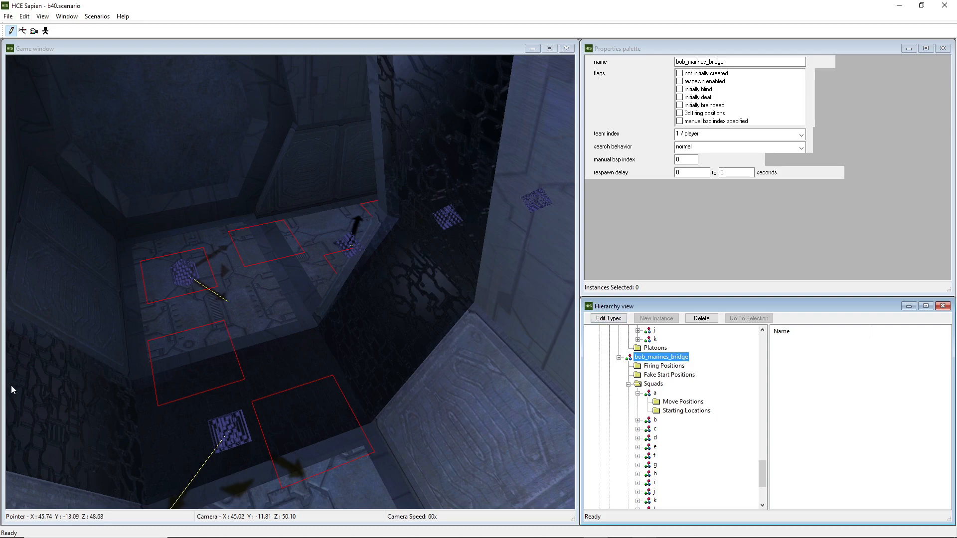
middle_click_drag(327, 246, 355, 258)
key("w")
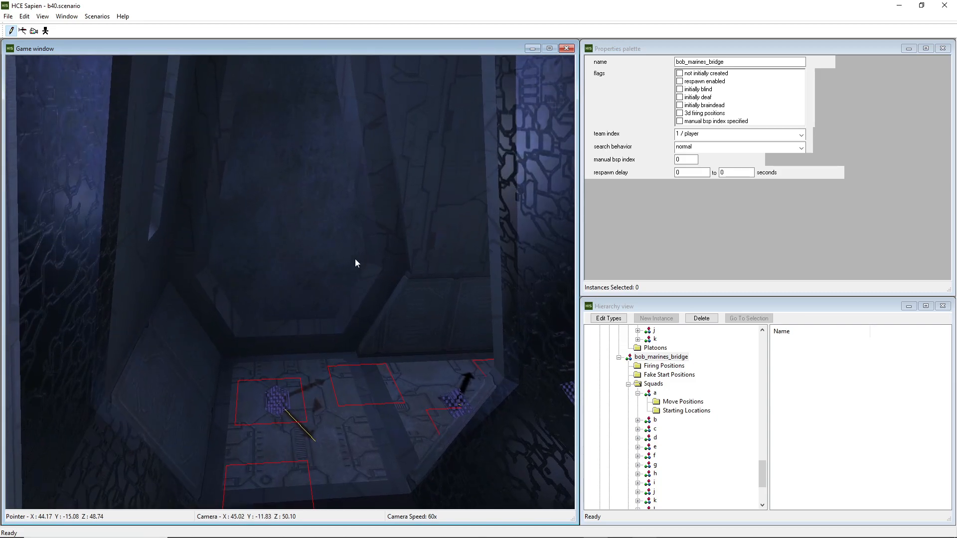
middle_click_drag(255, 292, 275, 318)
key("w")
scroll(688, 429, "up", 6)
scroll(689, 429, "down", 2)
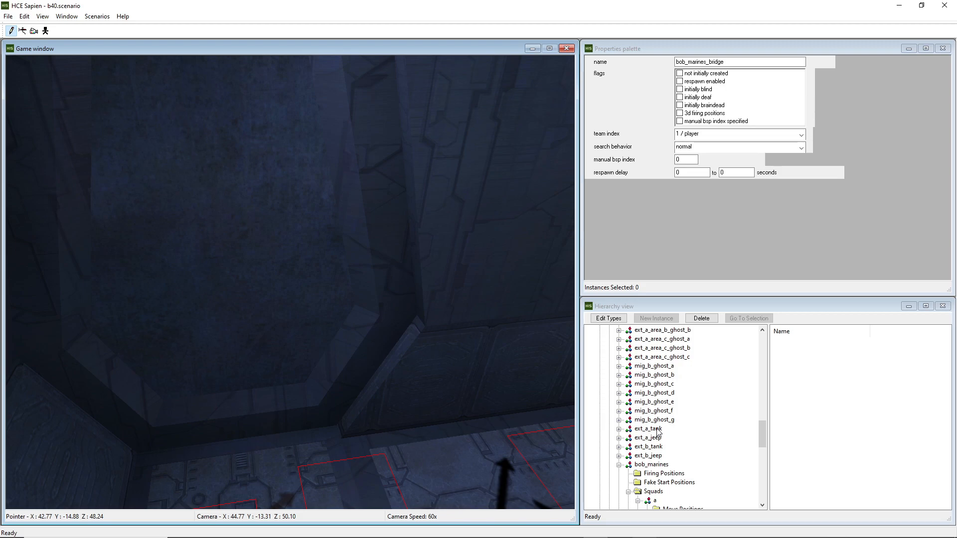
Switch to the b40_a BSP and fly the camera out over the bridge
key("ctrl+b")
left_click(442, 254)
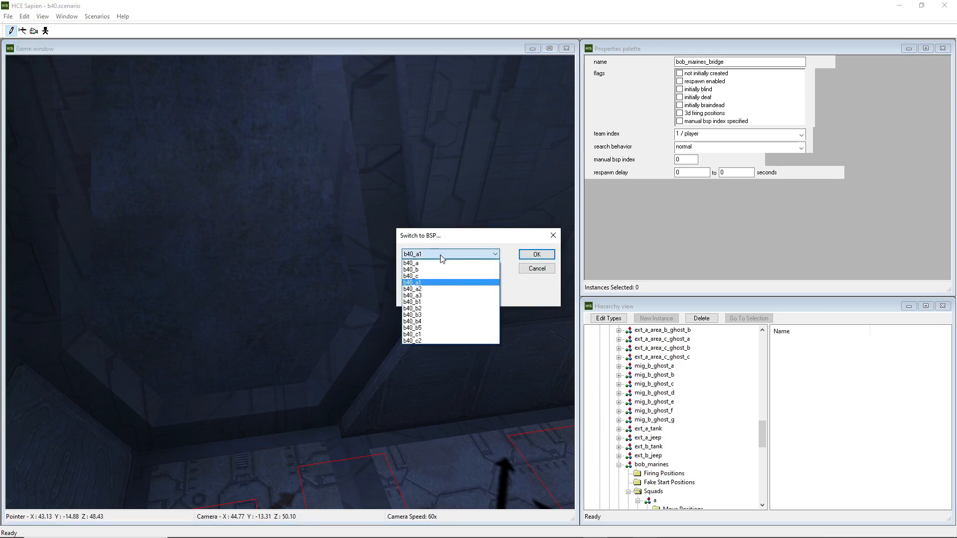
left_click(429, 262)
left_click(537, 254)
middle_click_drag(432, 294, 244, 349)
key("w")
key("w")
key("s")
key("w")
key("a")
middle_click_drag(556, 132, 568, 153)
Select the a_bridge encounter and inspect its positions on the bridge in the game window
scroll(656, 414, "up", 2)
scroll(655, 414, "up", 8)
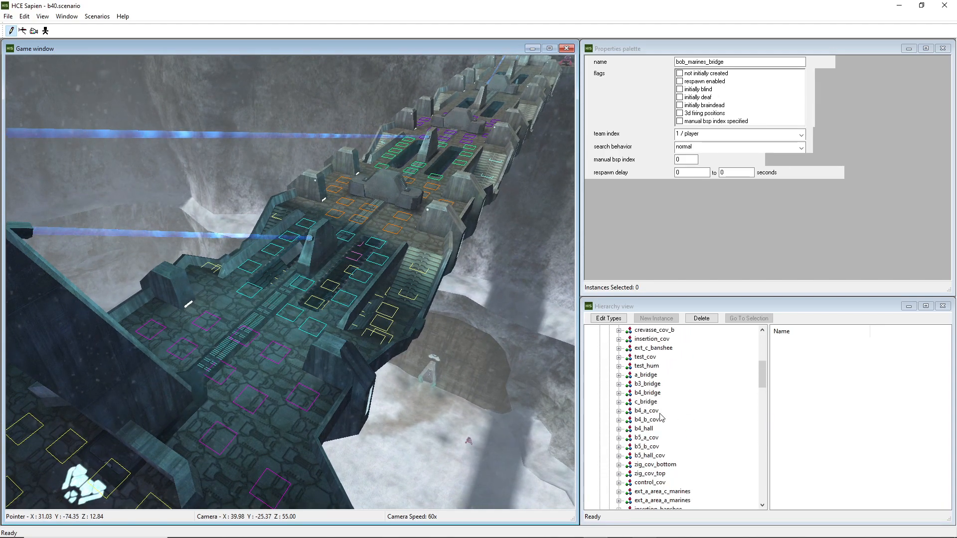
scroll(657, 411, "up", 5)
scroll(657, 405, "up", 6)
scroll(677, 413, "down", 5)
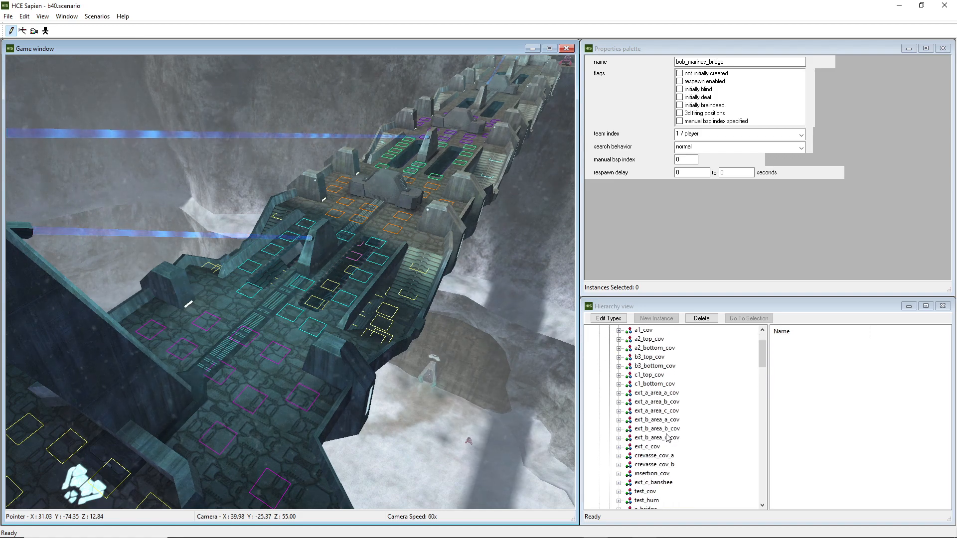
scroll(662, 441, "down", 2)
left_click(642, 465)
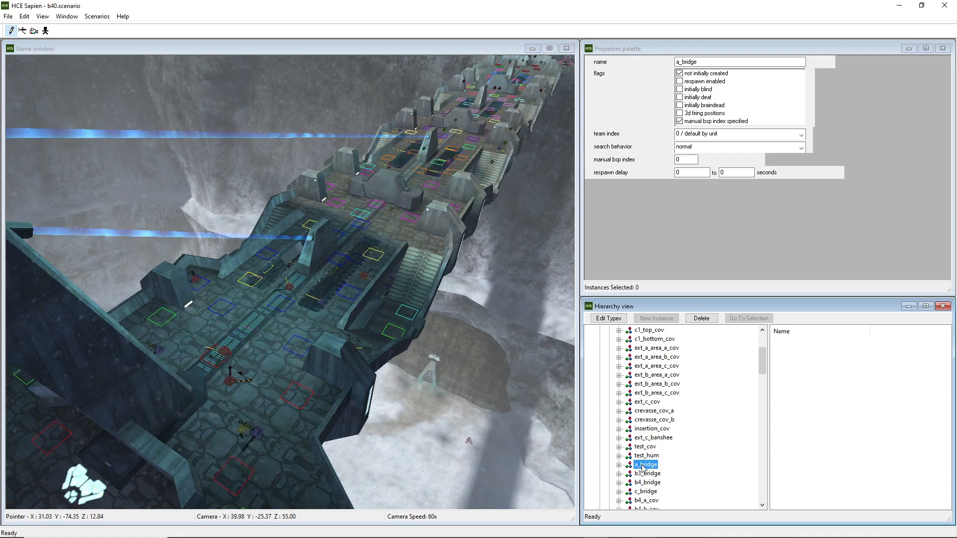
middle_click_drag(200, 390, 411, 312)
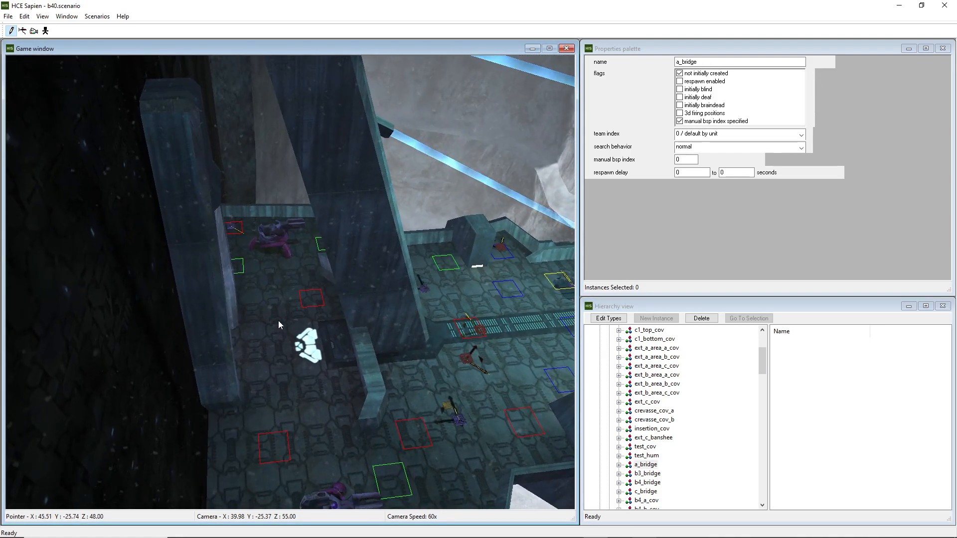
middle_click_drag(285, 323, 279, 299)
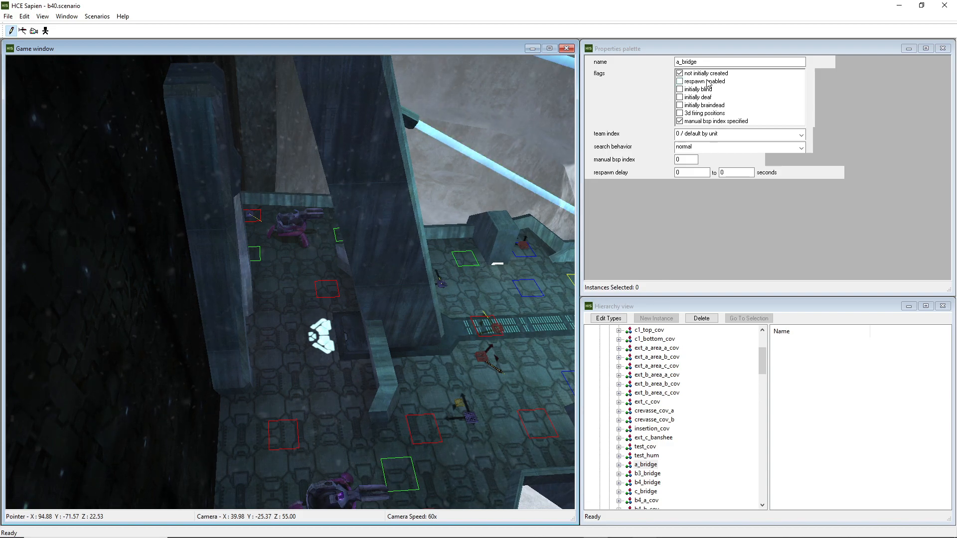
Bring up mission_b40.hsc in Notepad and search it for ai_palce a_bridge
left_click_drag(0, 100, 421, 47)
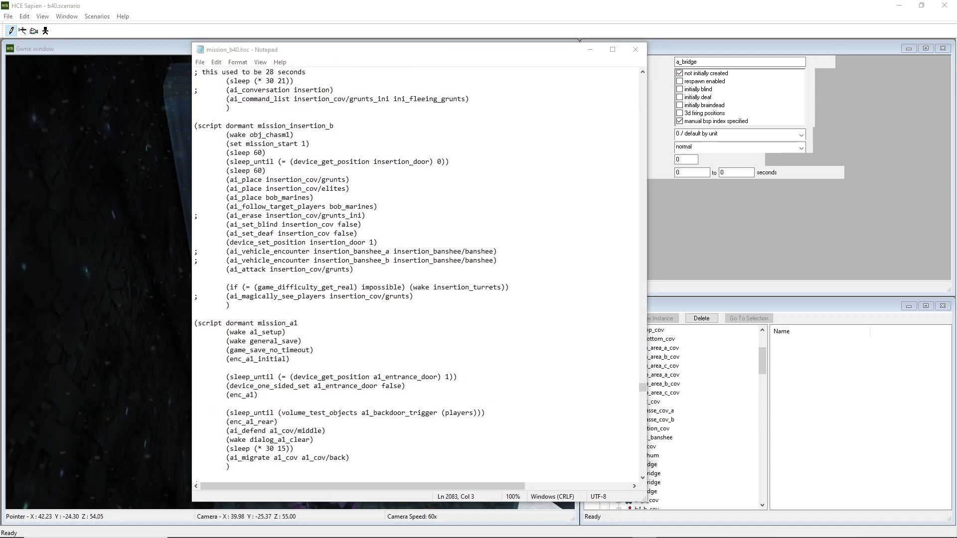
left_click_drag(0, 79, 95, 70)
left_click_drag(427, 51, 485, 49)
mouse_move(85, 73)
left_mouse_down()
mouse_move(158, 60)
mouse_move(88, 77)
left_mouse_up()
type("a")
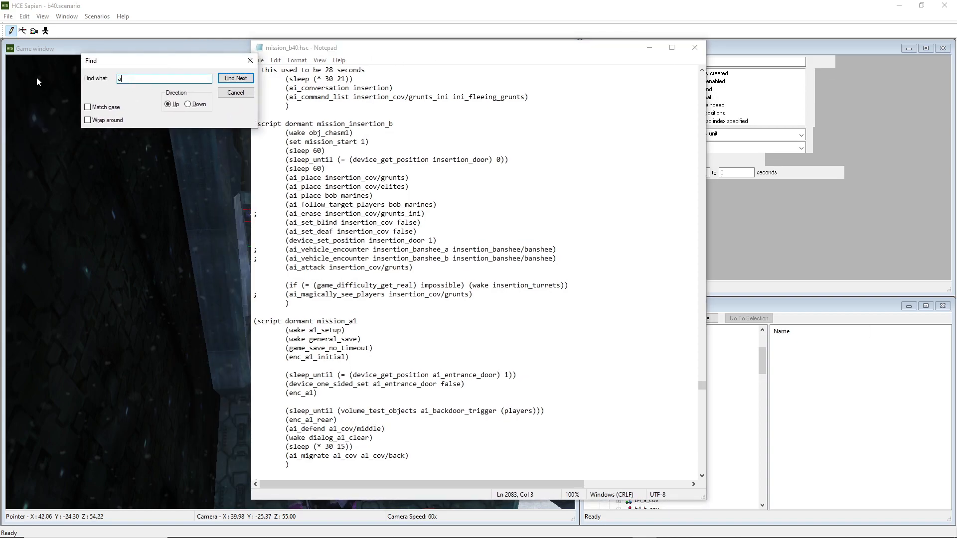
type("i_palce a_")
type("_bridge")
key("Return")
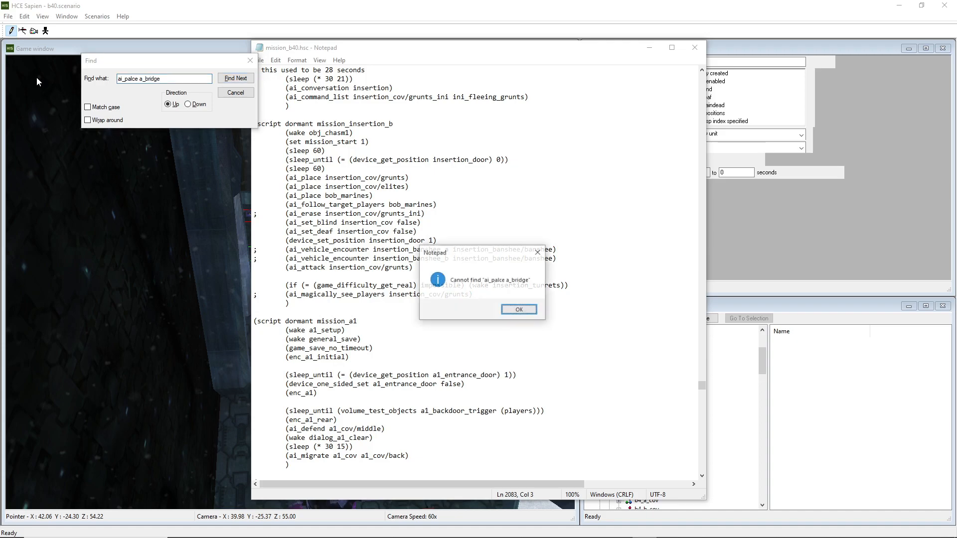
key("Return")
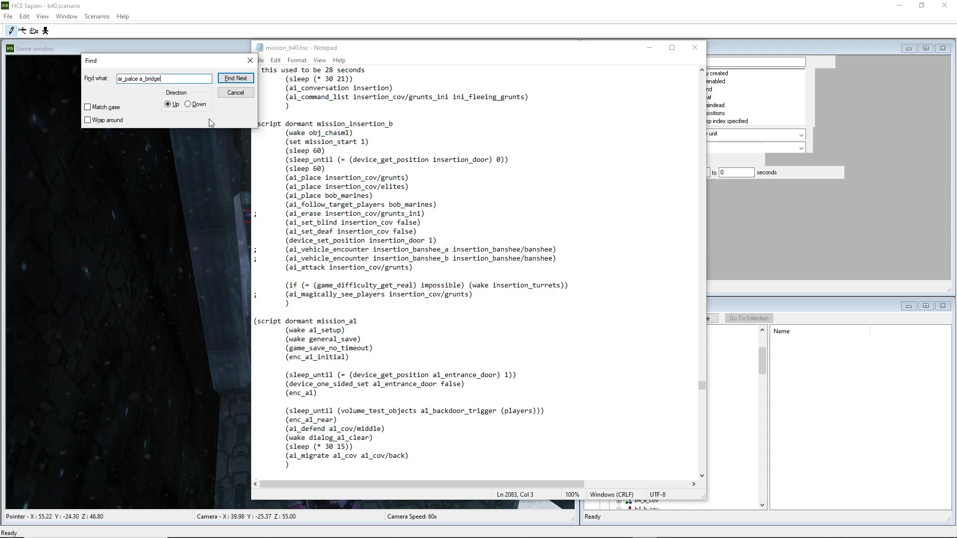
Correct the search text to ai_place a_bridge and find it searching upward
left_click(187, 104)
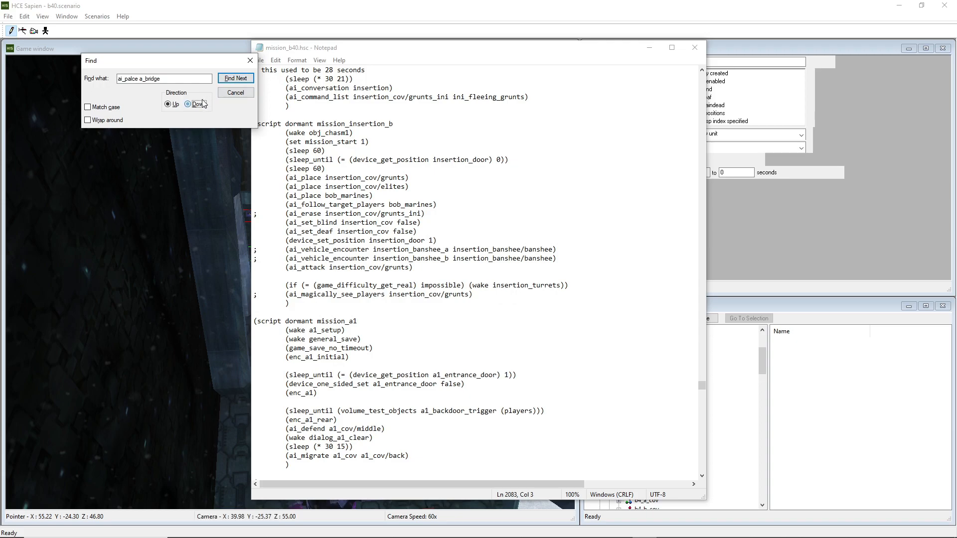
left_click(235, 78)
left_click(518, 310)
left_click(139, 78)
key("BackSpace")
key("BackSpace")
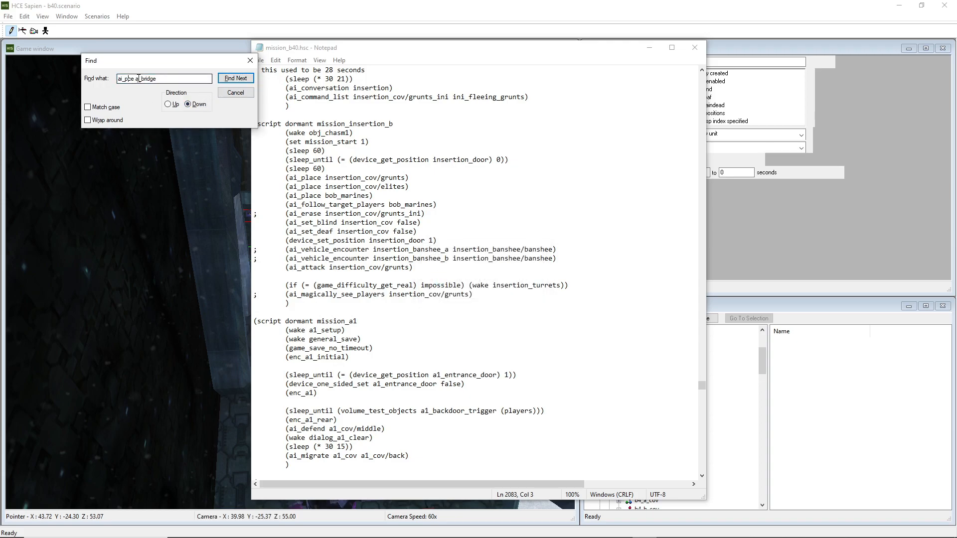
type("la")
left_click(168, 104)
left_click(236, 78)
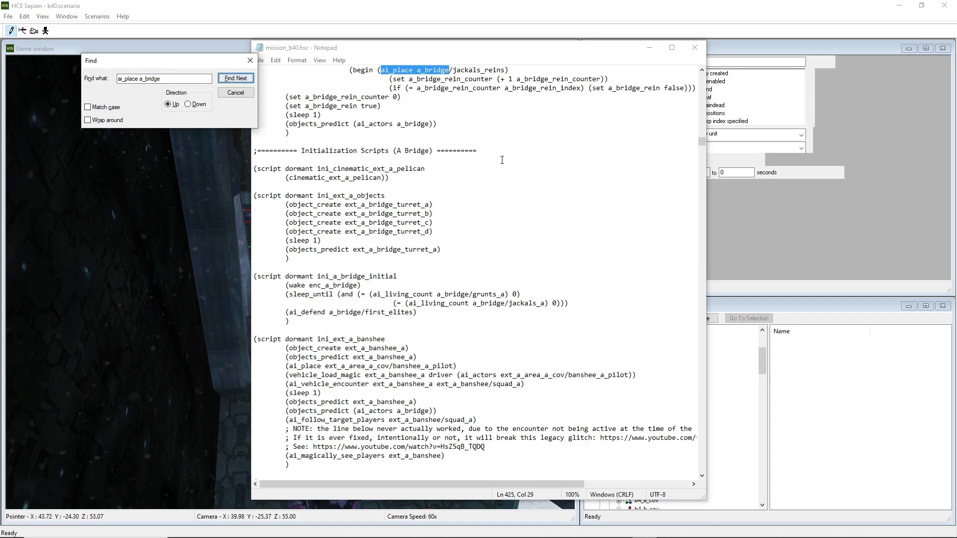
Examine the Encounter Scripts (A Bridge) section and the enc_a_bridge script's placement and migration lines
scroll(502, 160, "up", 8)
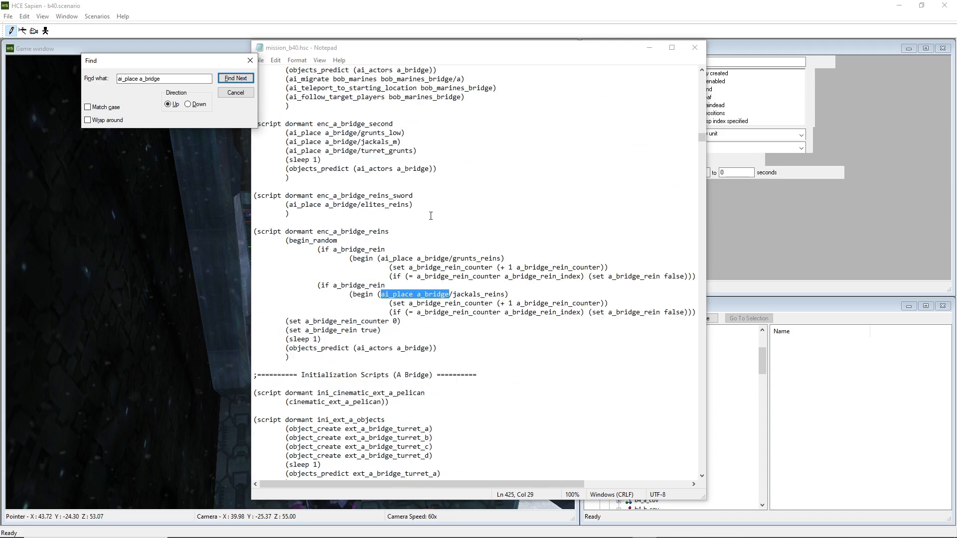
scroll(431, 215, "up", 2)
scroll(415, 257, "up", 2)
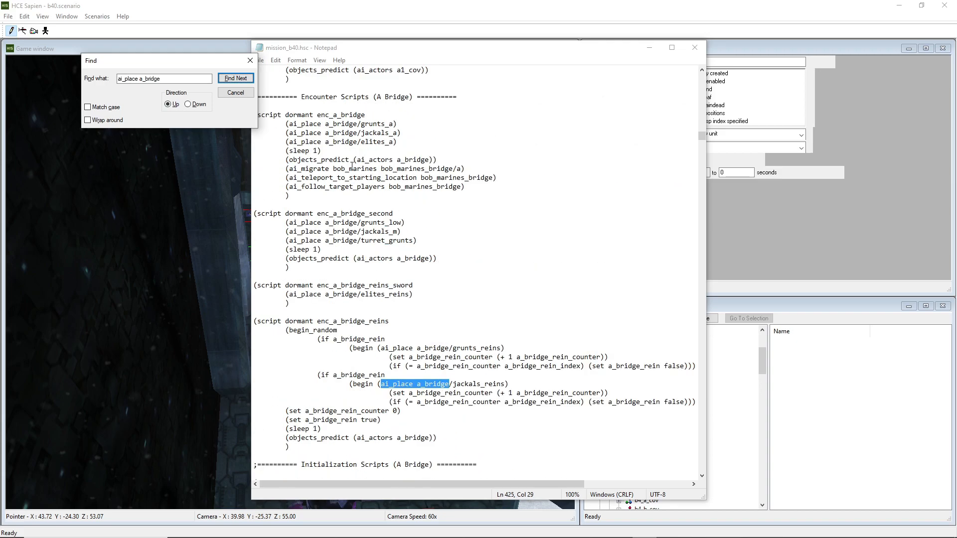
scroll(308, 146, "up", 4)
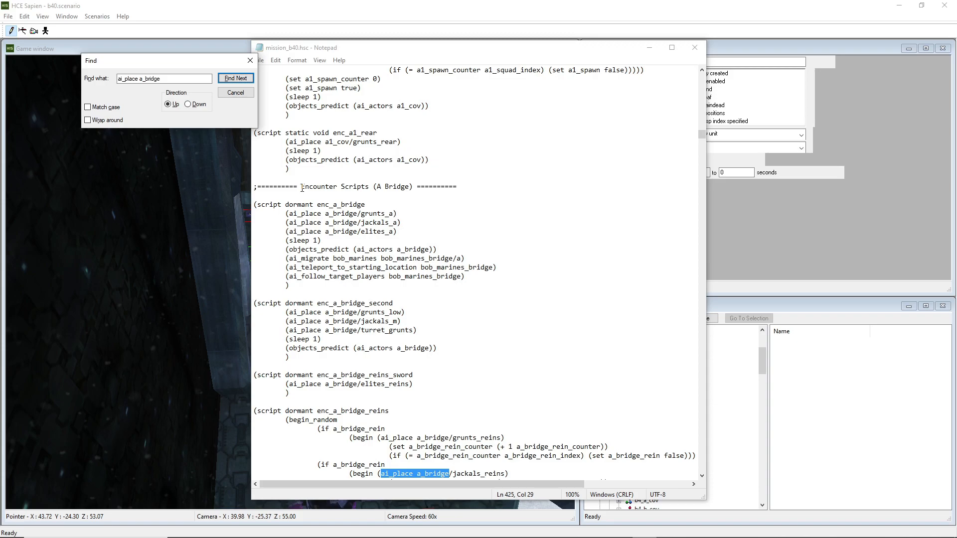
left_click_drag(301, 188, 368, 184)
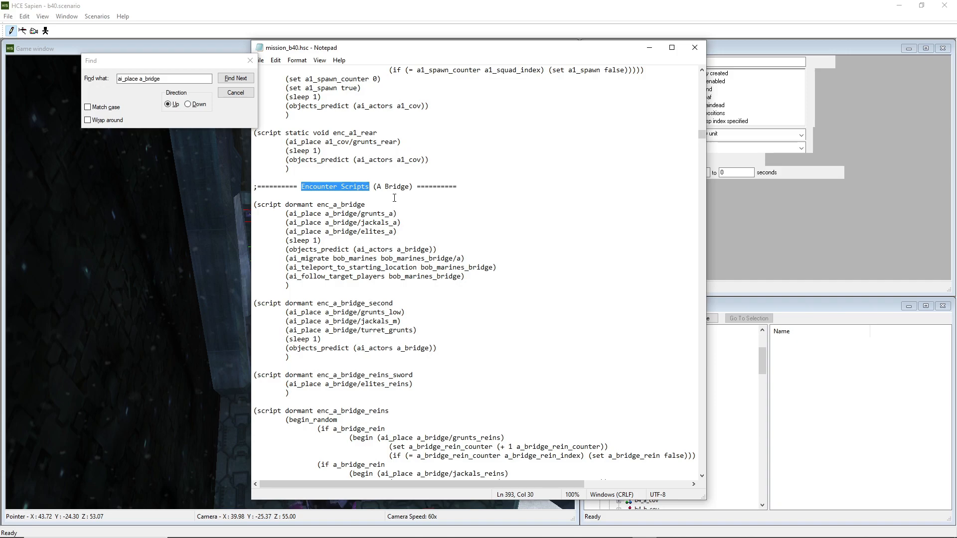
key("Right")
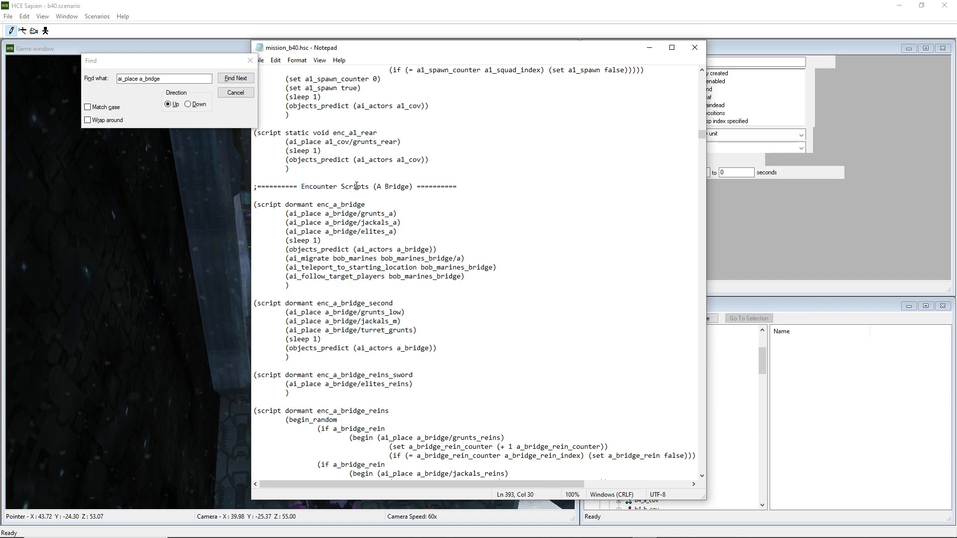
left_click_drag(459, 188, 200, 189)
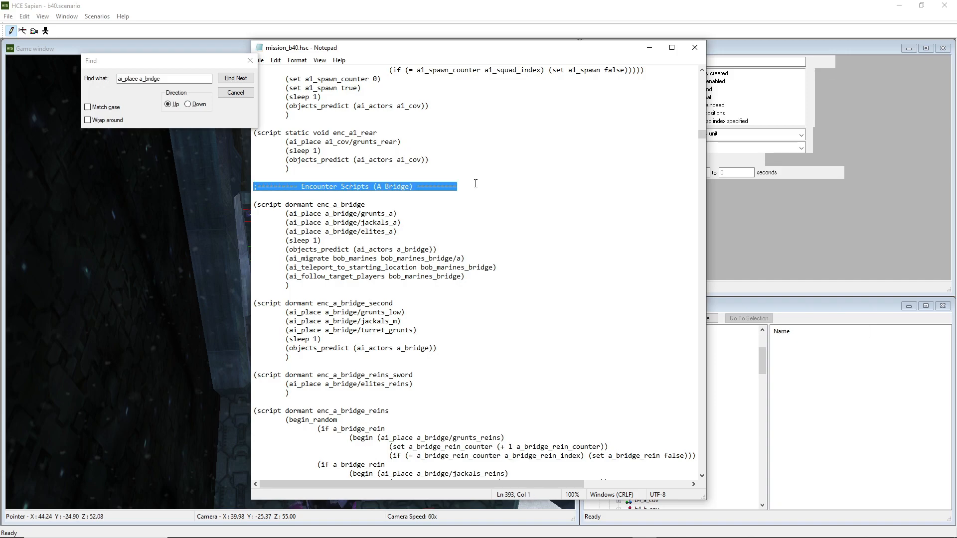
left_click(401, 191)
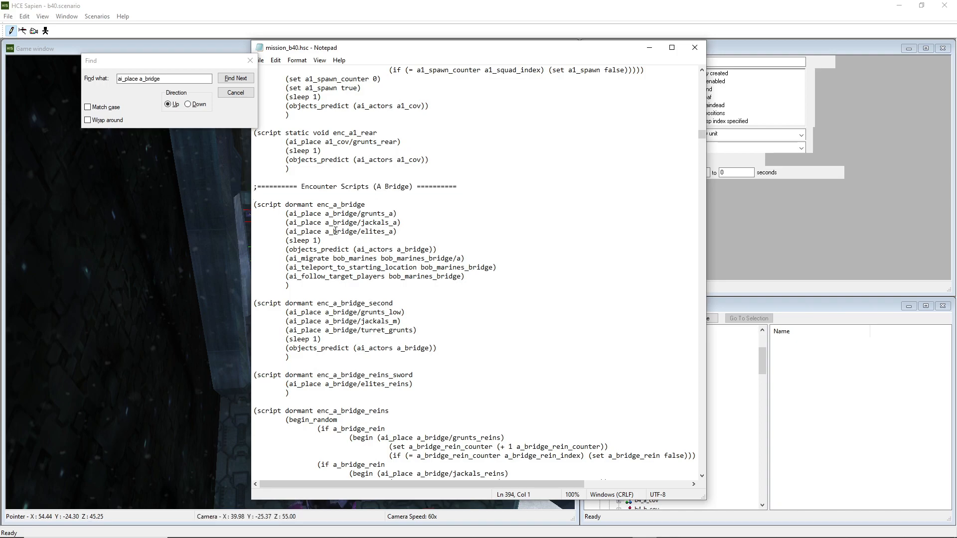
double_click(317, 214)
left_click_drag(325, 213, 392, 213)
left_click_drag(325, 222, 390, 222)
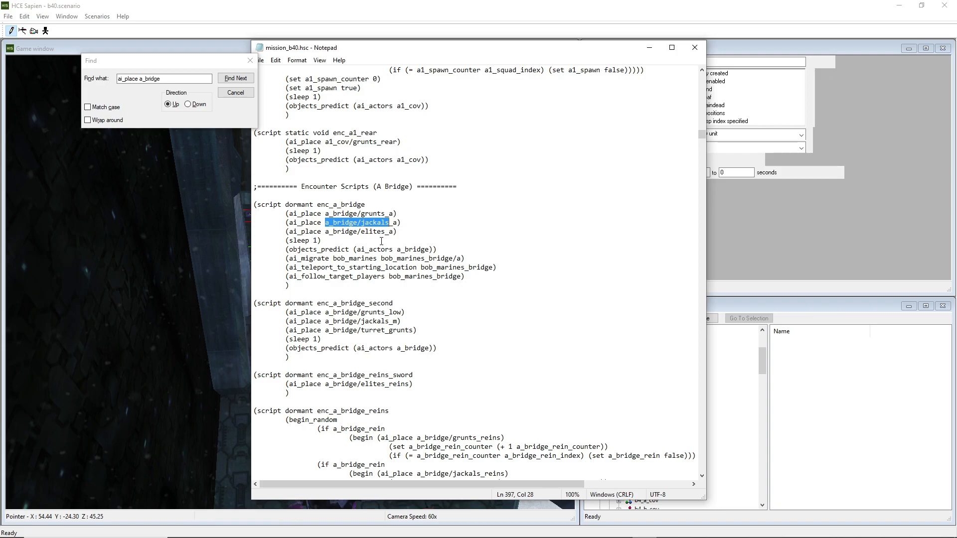
scroll(387, 243, "down", 3)
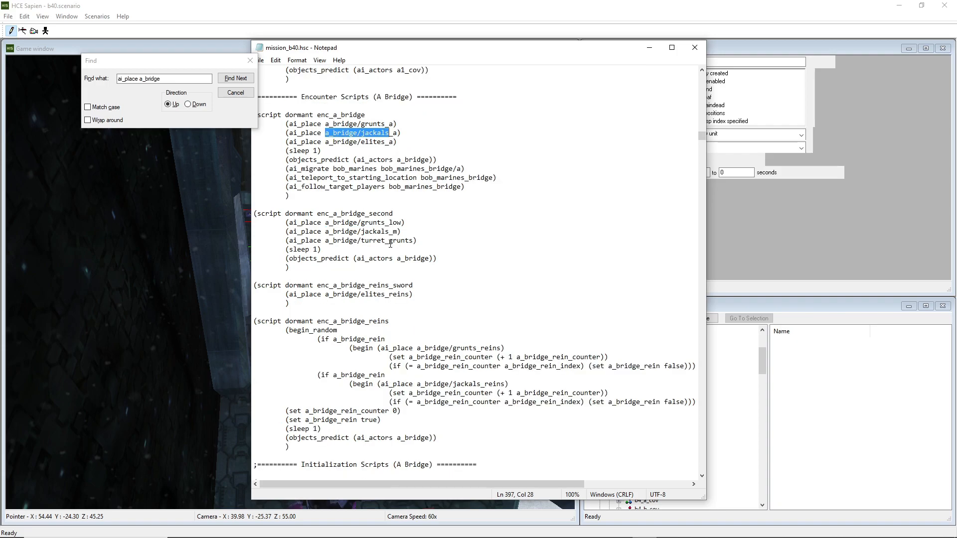
Highlight the jackals squad, the bob_marines name and the bob_marines_bridge/a target in the enc_a_bridge script's lines
left_click_drag(474, 188, 379, 166)
left_click(286, 169)
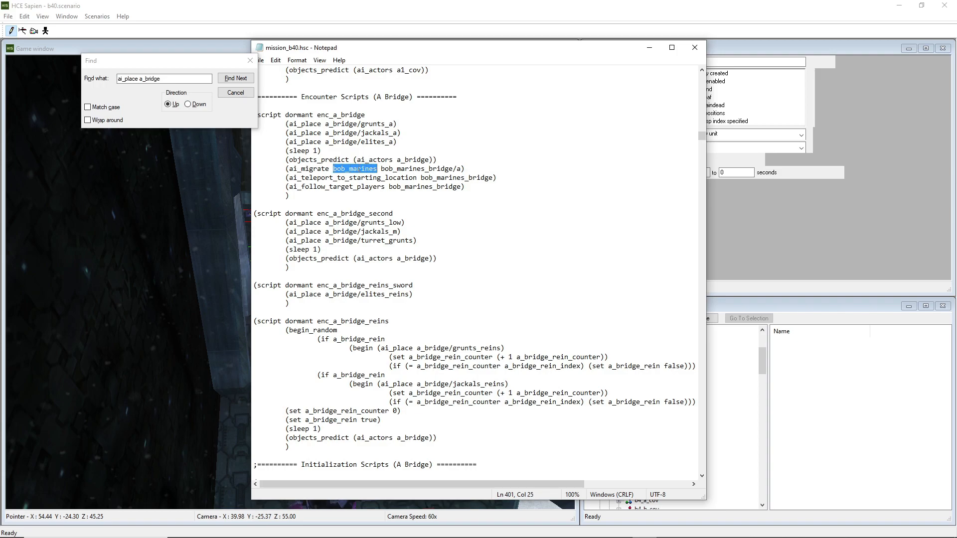
left_click_drag(381, 168, 460, 169)
left_click(460, 169)
left_click_drag(461, 169, 456, 171)
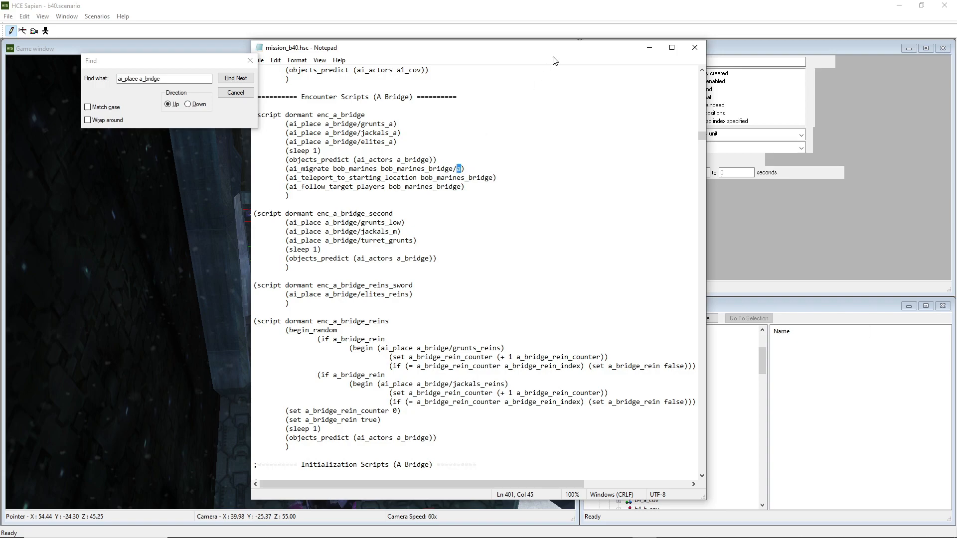
Return to Sapien and select the bob_marines encounter in the hierarchy to inspect its properties
left_click_drag(530, 52, 364, 40)
left_click(682, 348)
scroll(682, 350, "down", 3)
scroll(683, 356, "down", 10)
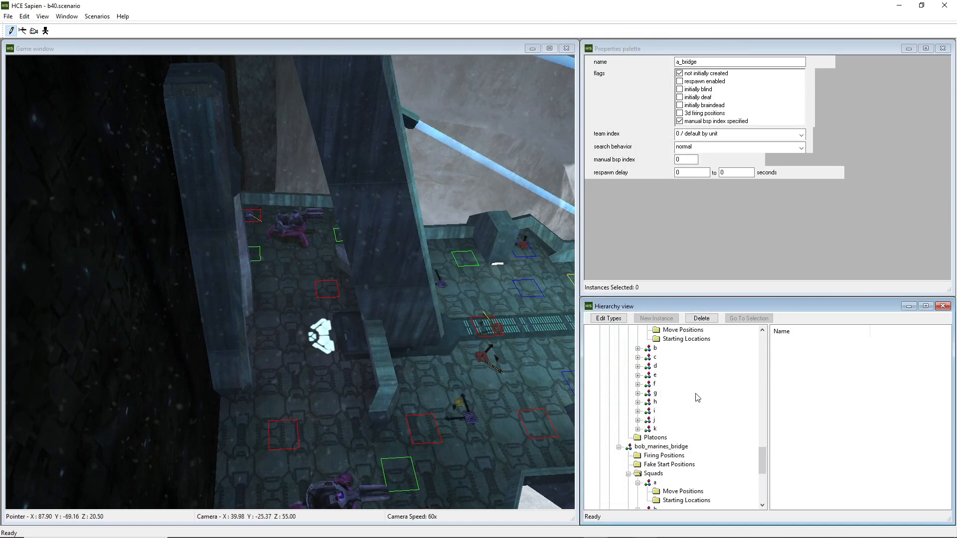
scroll(695, 396, "up", 2)
left_click(629, 375)
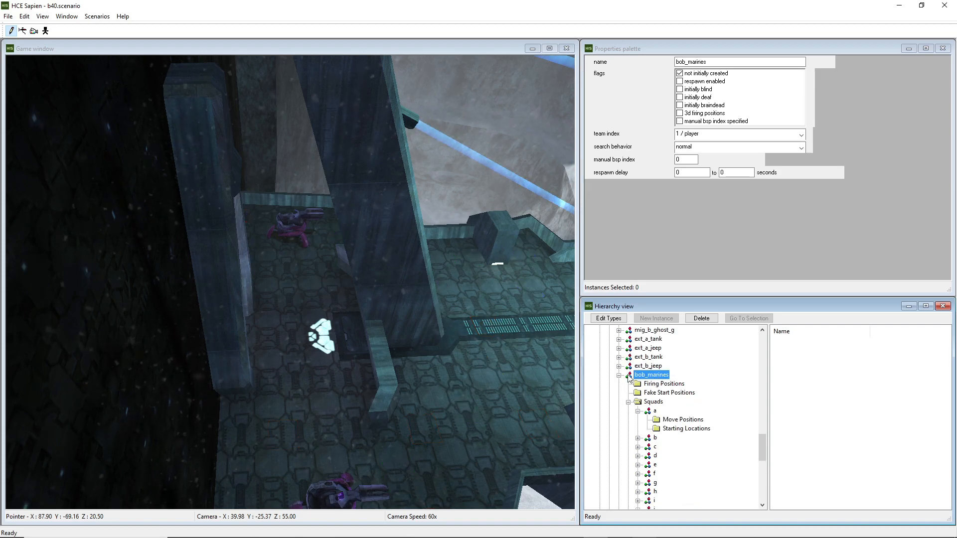
Select the bob_marines_bridge encounter, then open its squad a and that squad's Starting Locations
scroll(648, 394, "down", 5)
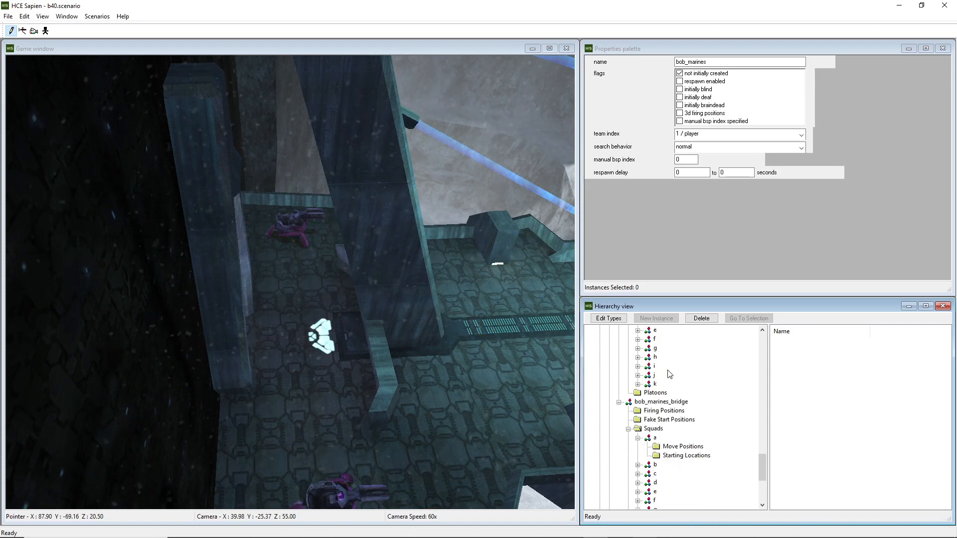
left_click(658, 402)
scroll(682, 389, "down", 3)
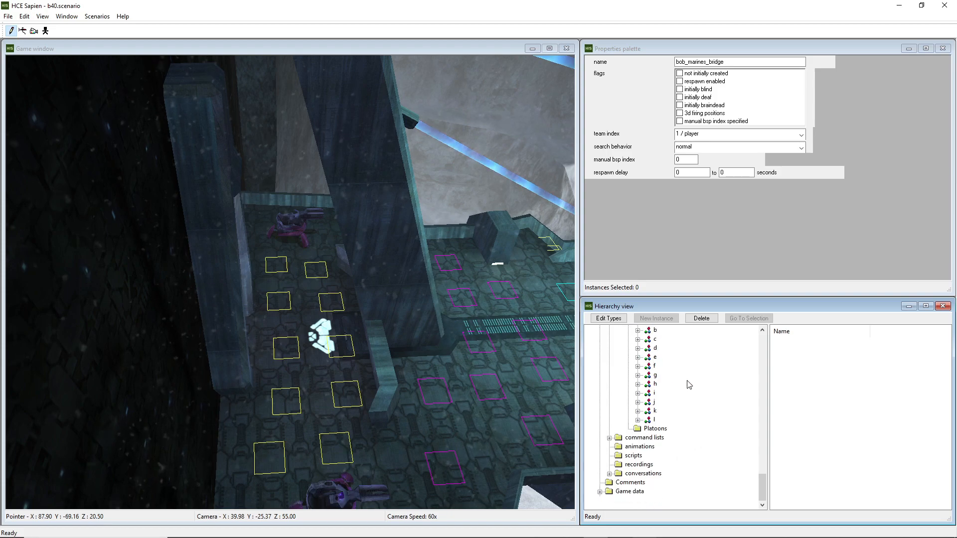
scroll(663, 399, "up", 3)
left_click(654, 394)
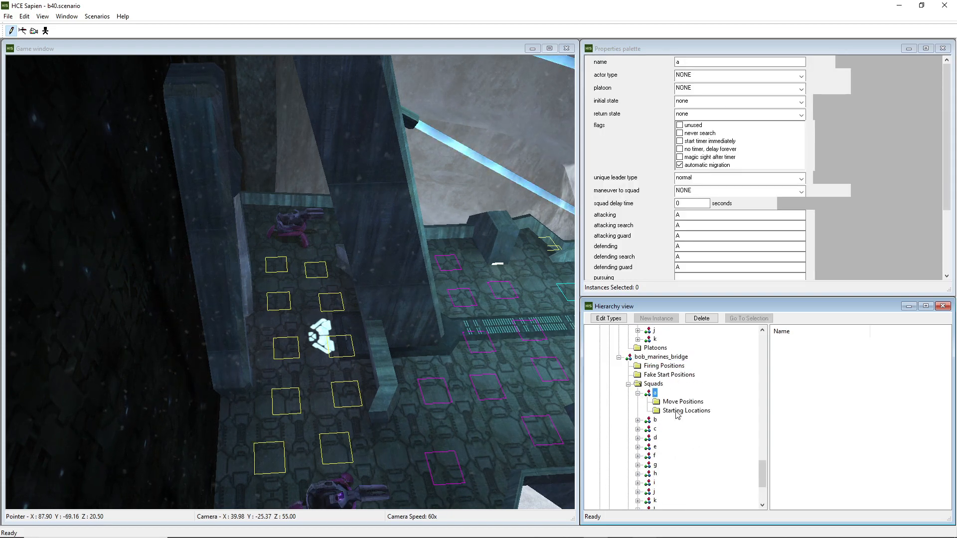
left_click(678, 412)
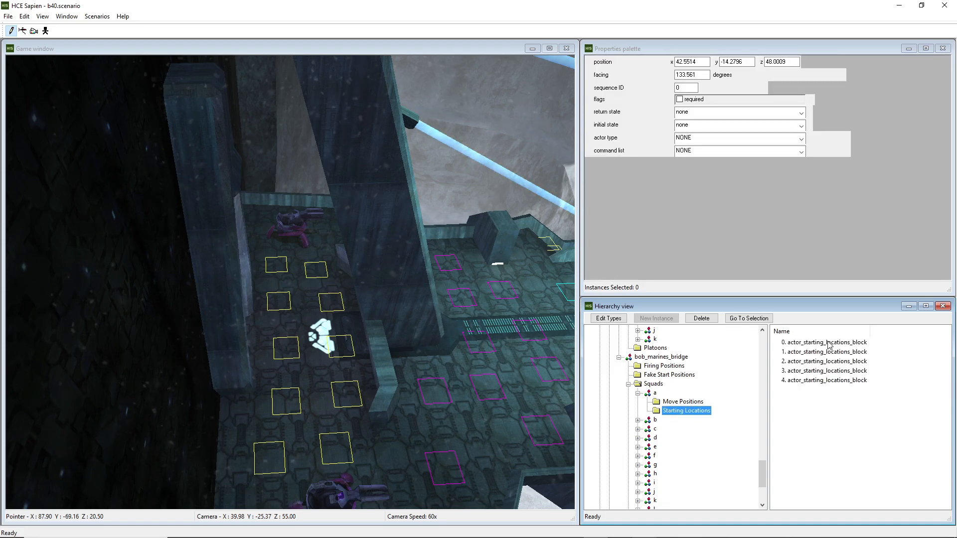
Switch to the script and highlight the ai_teleport_to_starting_location bob_marines_bridge line
left_click(644, 530)
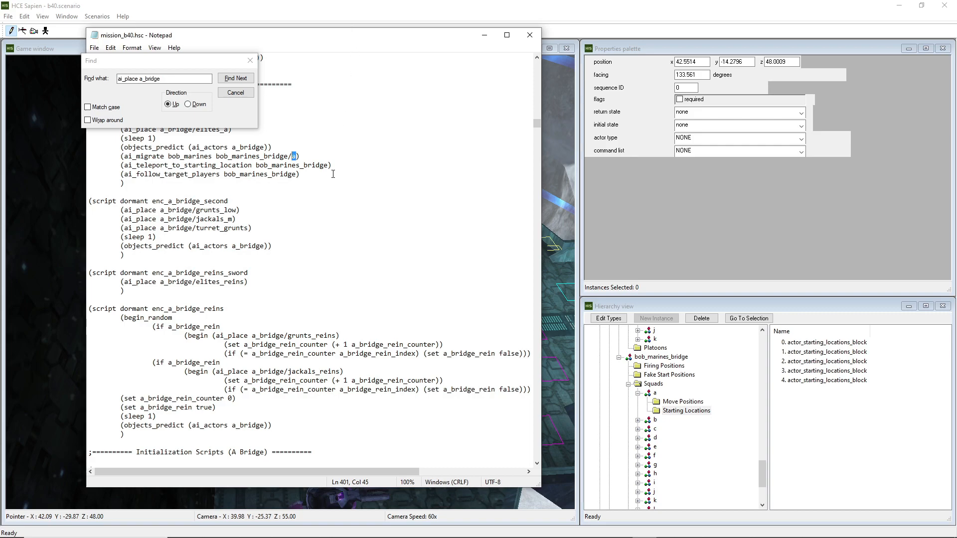
left_click_drag(330, 165, 107, 165)
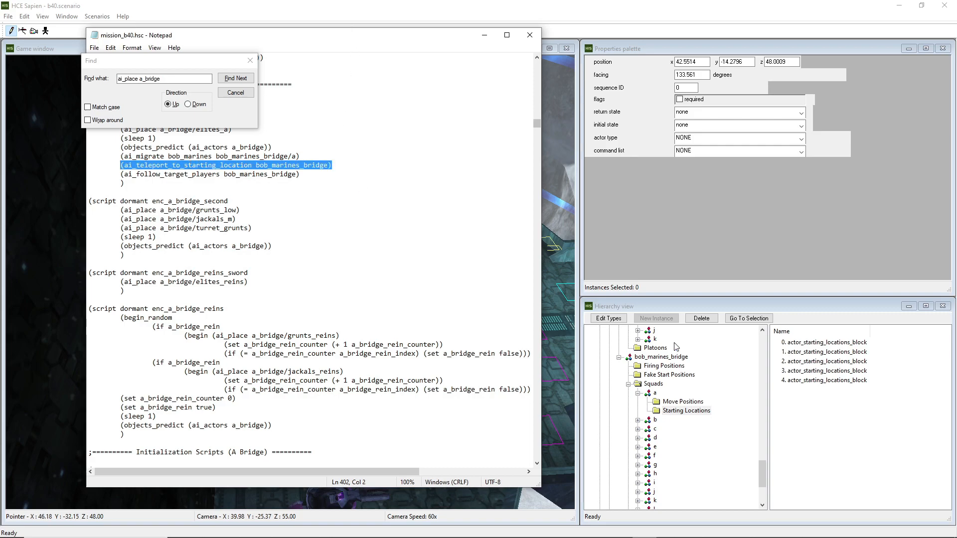
Compare squad a's Starting Locations in bob_marines_bridge with those of squad a in bob_marines
left_click(656, 395)
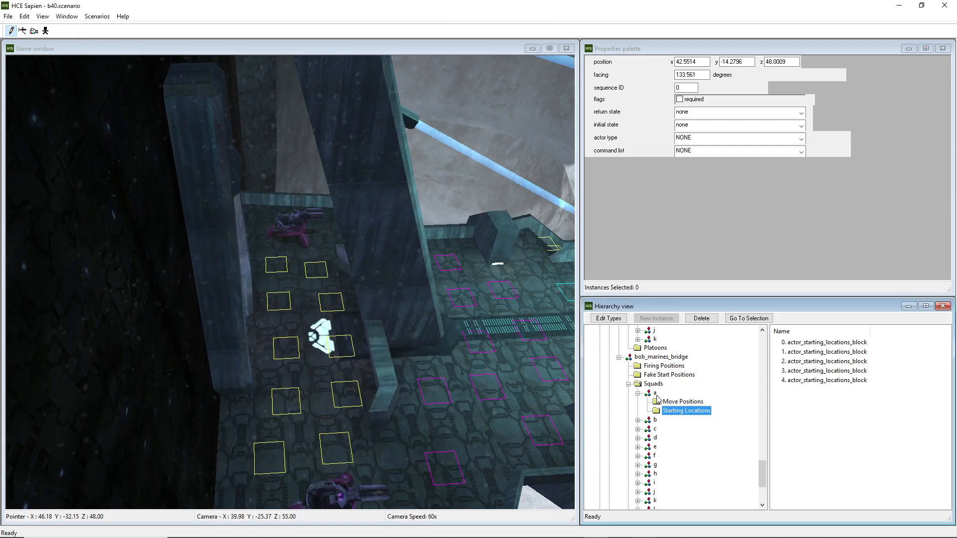
left_click(655, 394)
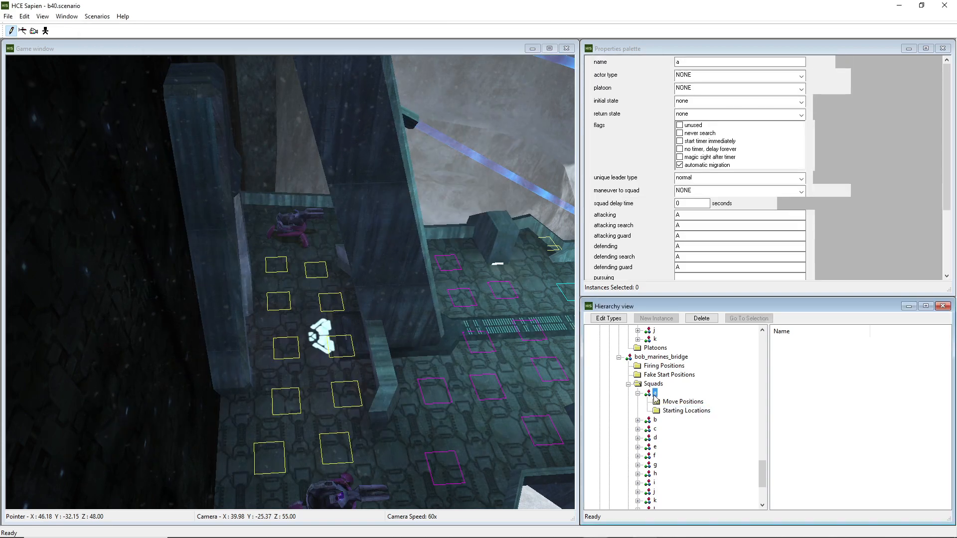
left_click(680, 410)
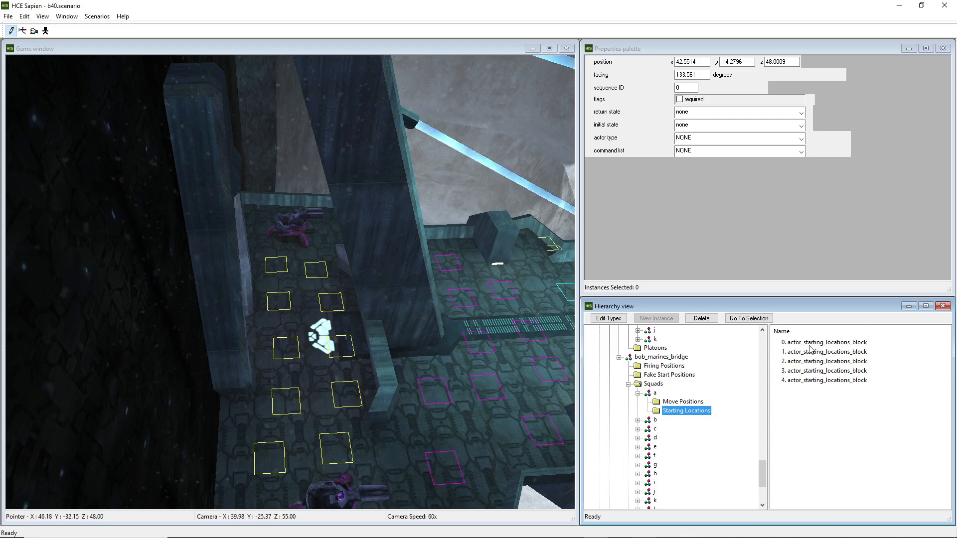
scroll(698, 398, "up", 8)
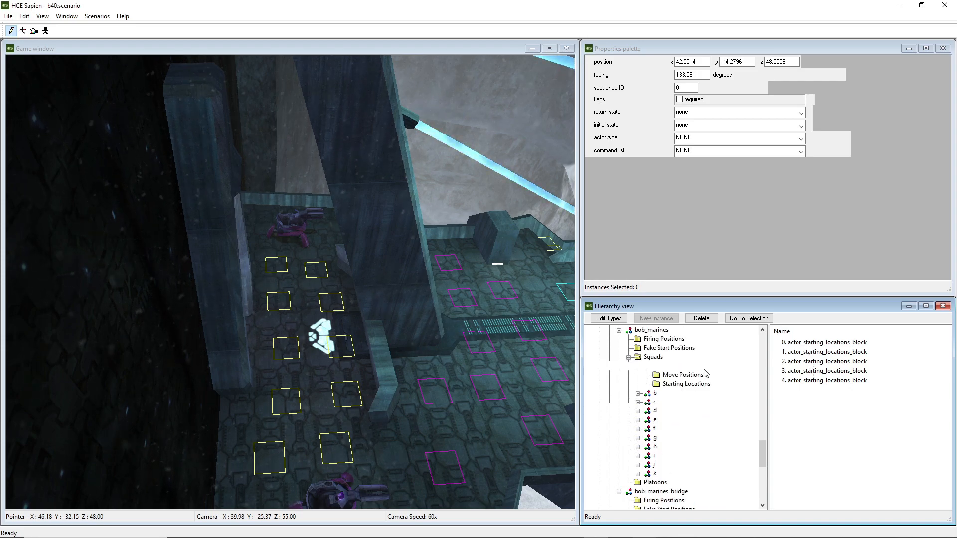
left_click(677, 429)
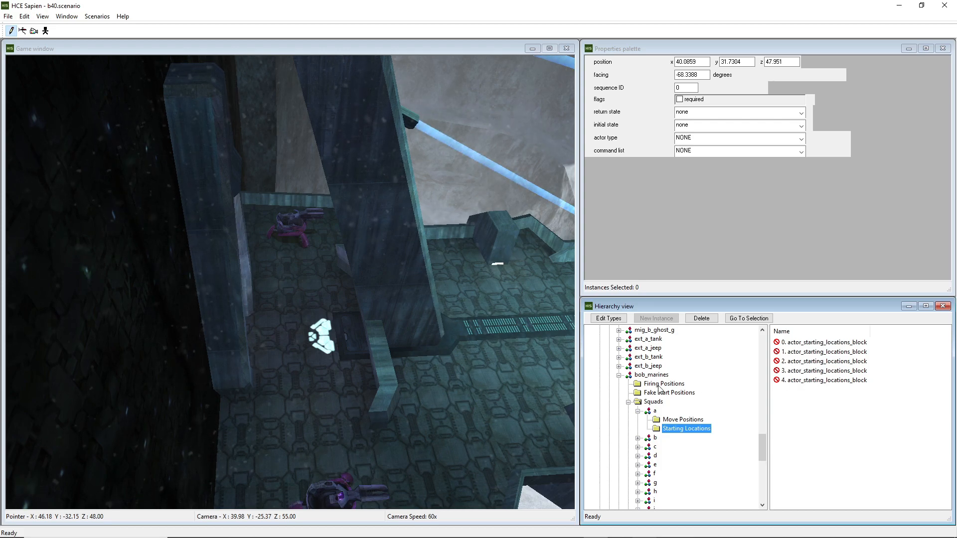
scroll(698, 398, "down", 7)
left_click(677, 411)
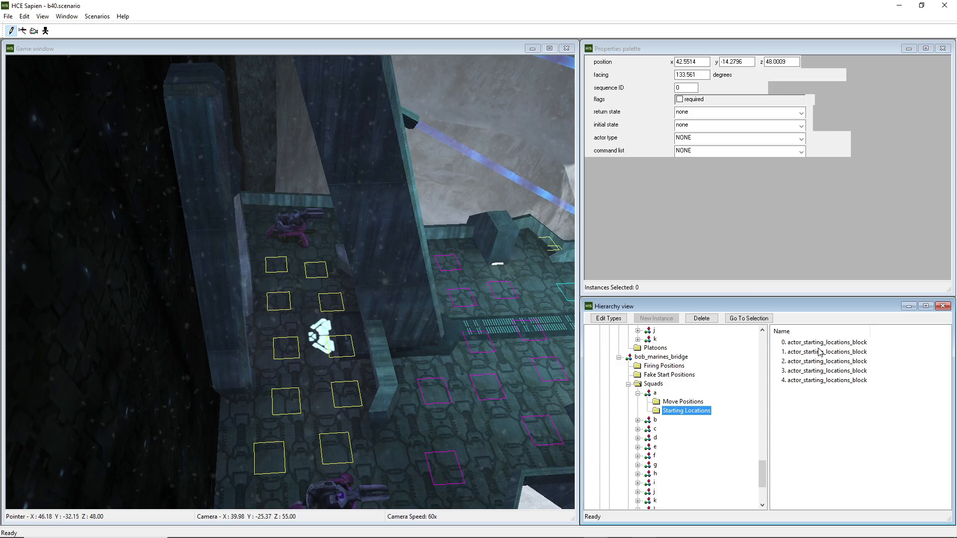
Fly the game camera over to the bob_marines_bridge squad a starting locations on the bridge walkway
middle_click_drag(478, 329, 80, 269)
key("w")
key("s")
key("w")
key("w")
key("w")
left_click_drag(80, 269, 45, 274)
mouse_move(45, 274)
middle_mouse_down()
mouse_move(25, 259)
mouse_move(58, 279)
middle_mouse_up()
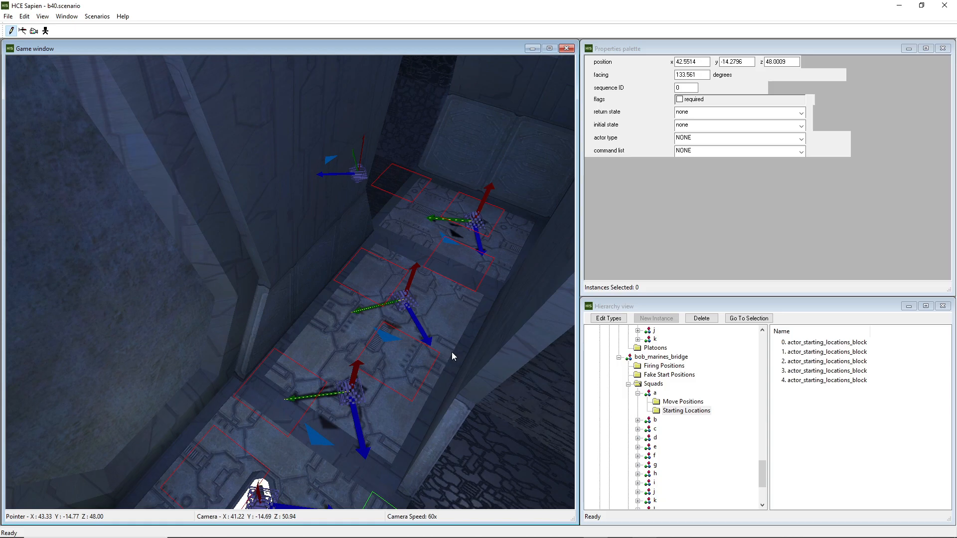
middle_click_drag(307, 359, 335, 164)
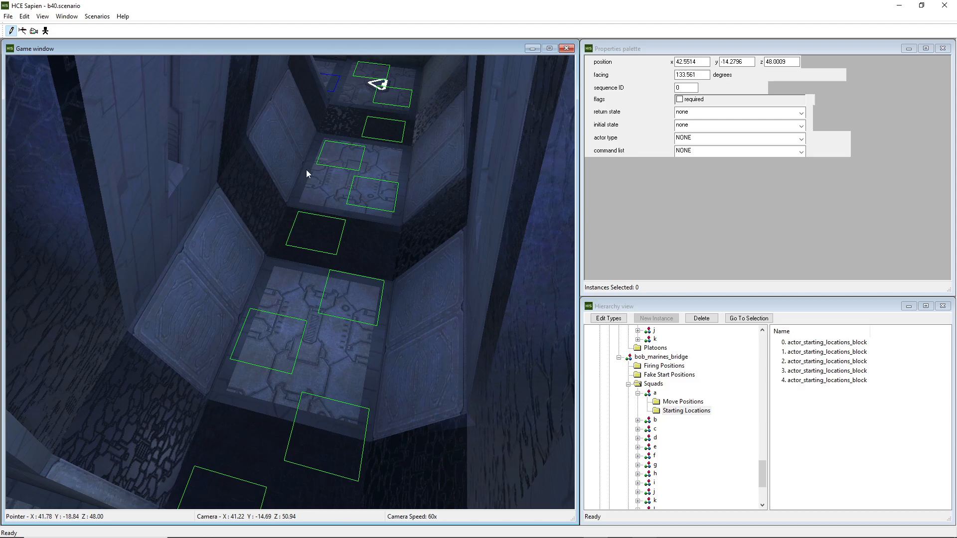
middle_click_drag(306, 267, 371, 213)
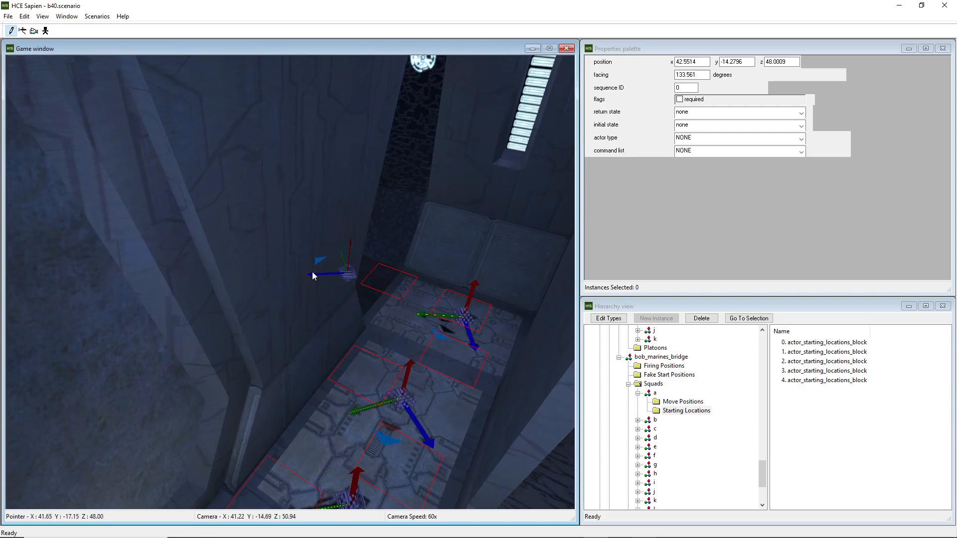
Highlight the ai_follow_target_players bob_marines_bridge line in the script and browse the encounter hierarchy
left_click(644, 528)
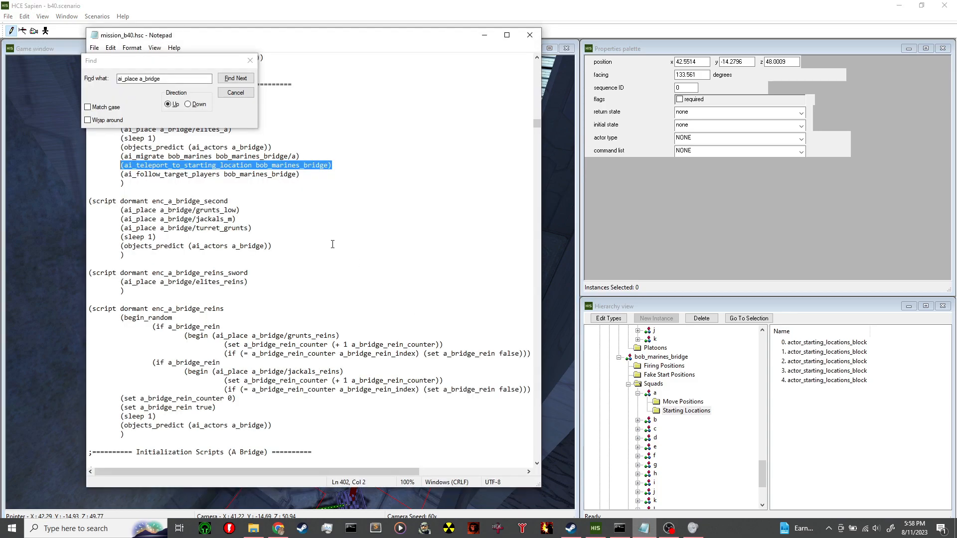
left_click_drag(301, 174, 121, 175)
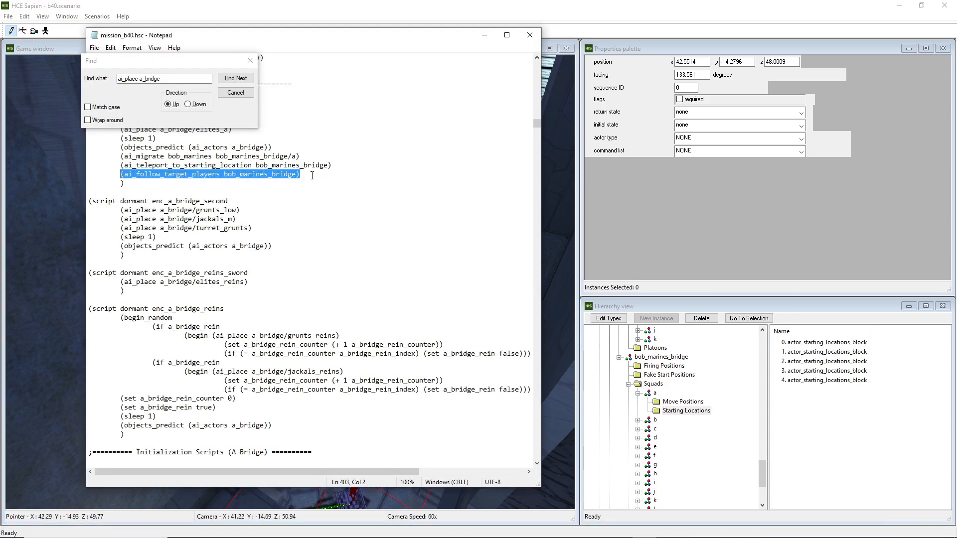
left_click(312, 175)
scroll(697, 425, "up", 5)
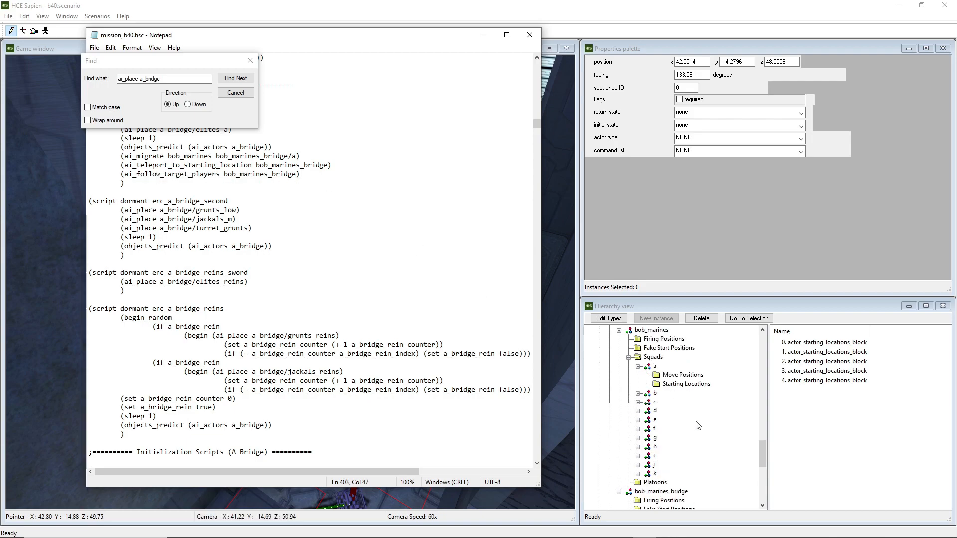
scroll(698, 425, "up", 3)
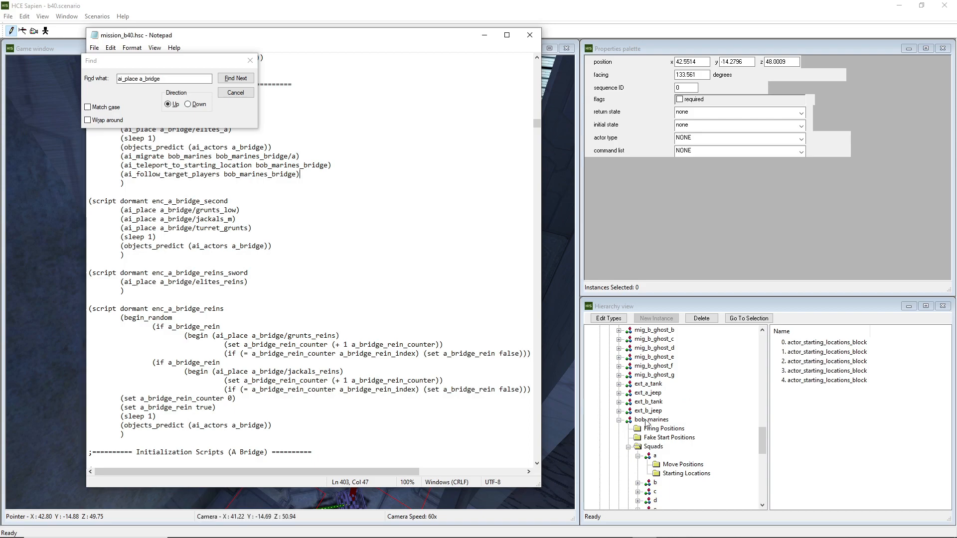
scroll(647, 423, "down", 8)
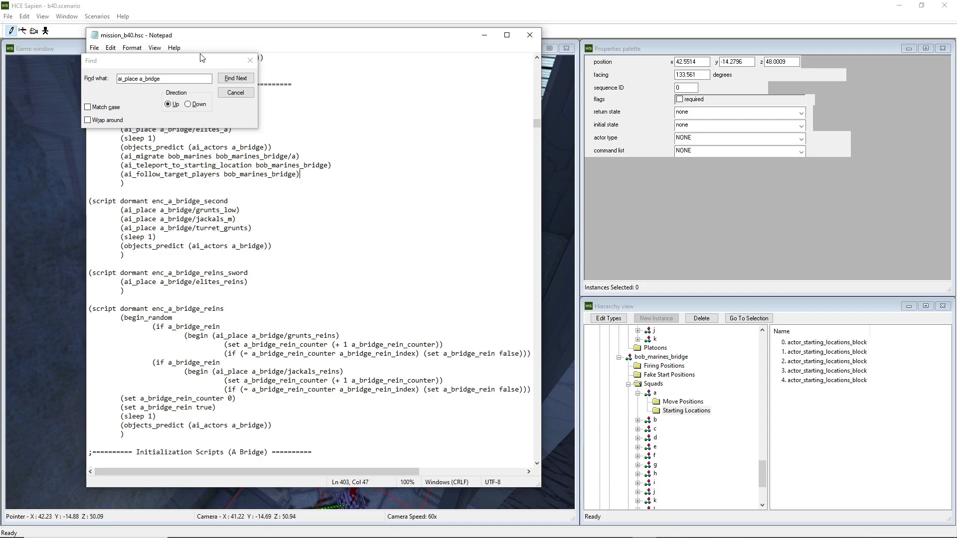
Rearrange the Notepad and Find windows, return to the game window, and rebuild the scenario's script files
left_click_drag(200, 59, 151, 57)
left_click_drag(282, 40, 350, 40)
left_click_drag(121, 63, 89, 47)
left_click_drag(339, 41, 365, 49)
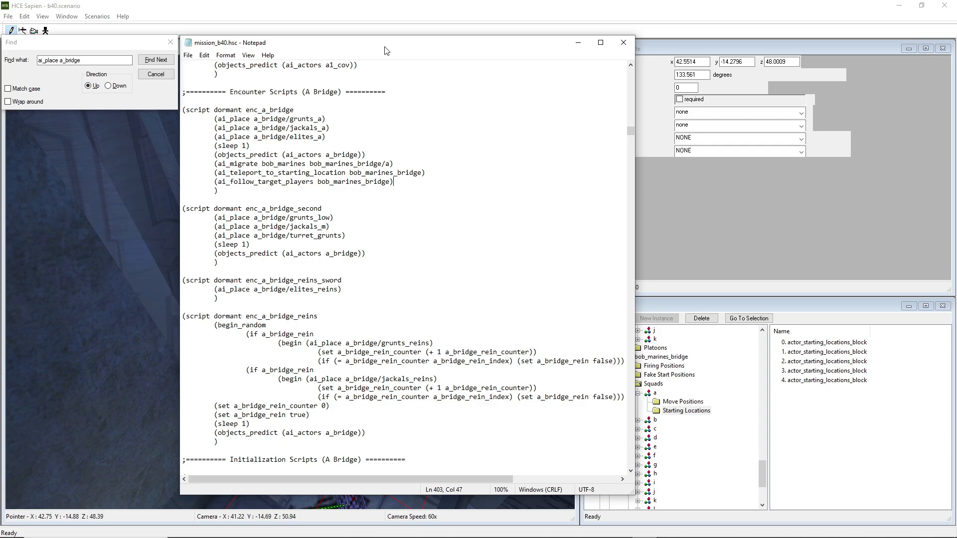
left_click(377, 21)
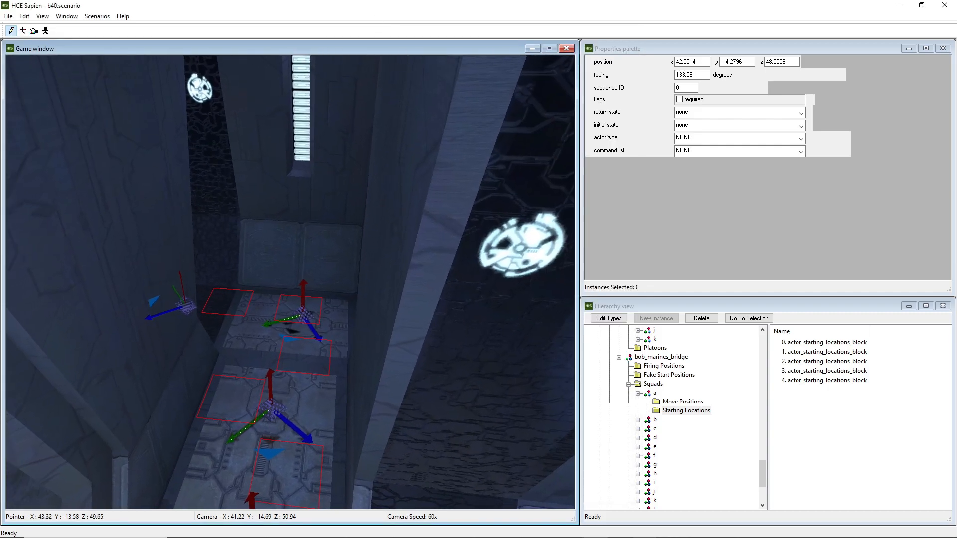
middle_click_drag(371, 222, 333, 222)
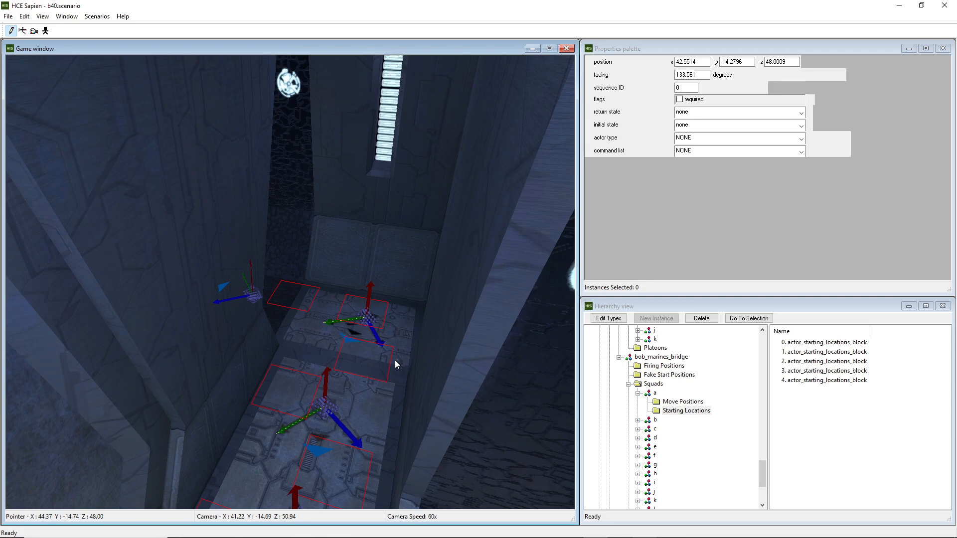
key("ctrl+shift+c")
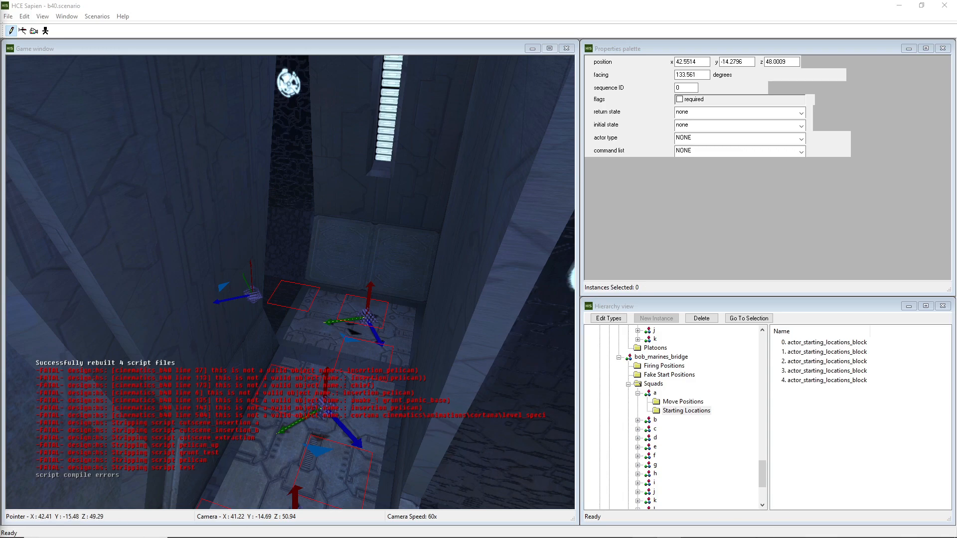
Bring the script back beside the game window and highlight the enc_a_bridge name and its three bob_marines lines
left_click(650, 529)
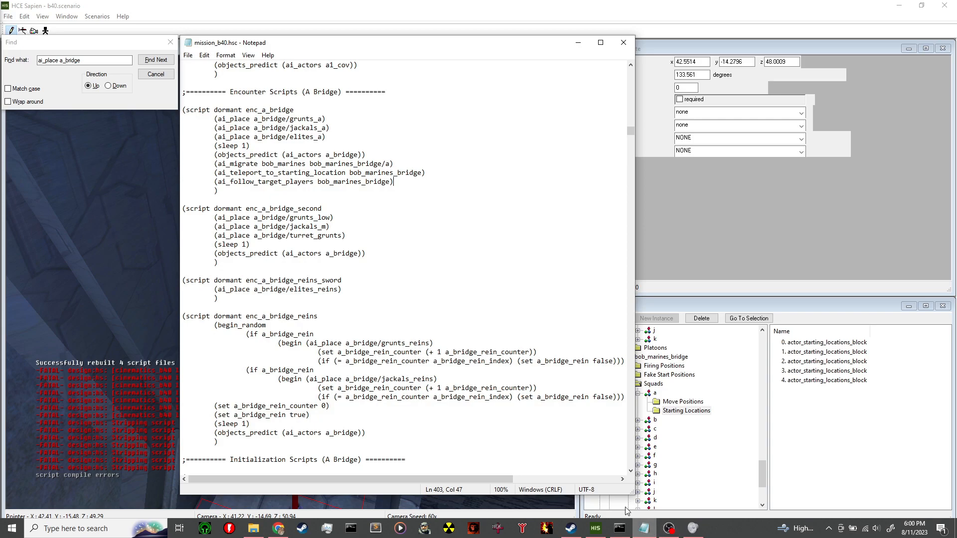
left_click_drag(468, 45, 658, 45)
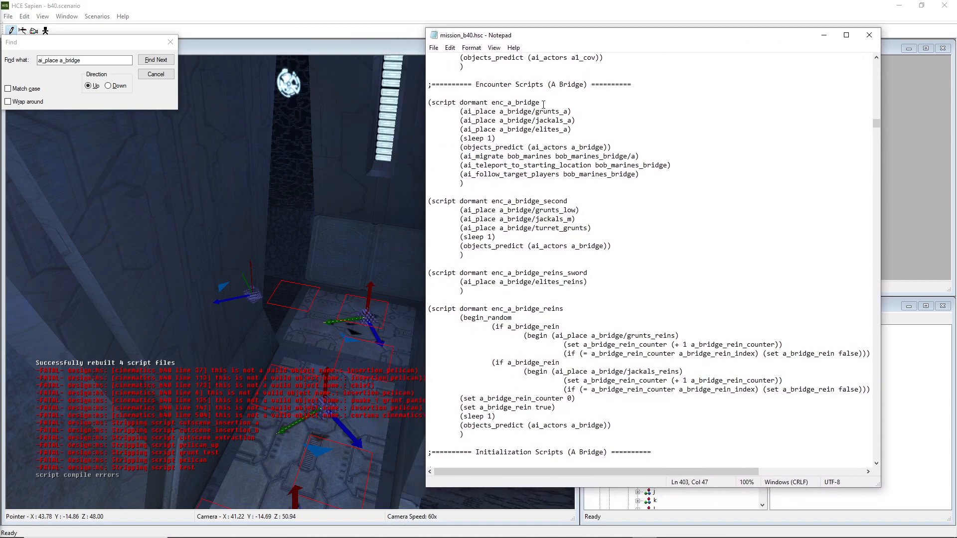
left_click_drag(536, 104, 493, 104)
left_click_drag(653, 174, 460, 156)
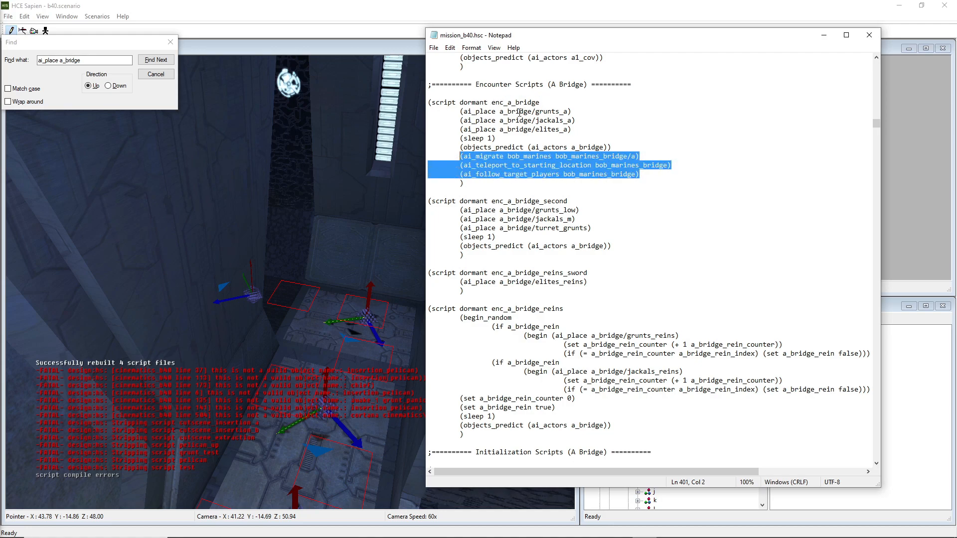
left_click_drag(543, 102, 493, 104)
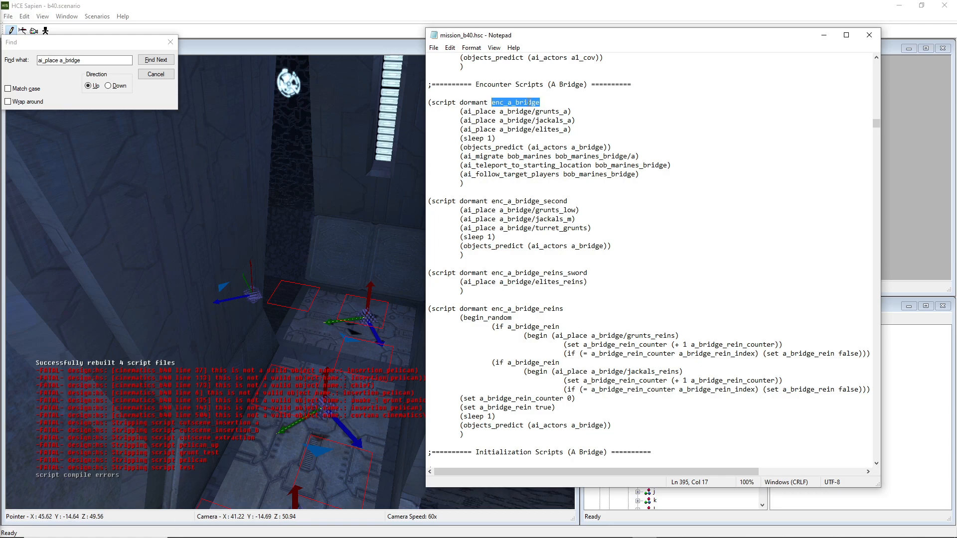
left_click_drag(658, 176, 461, 156)
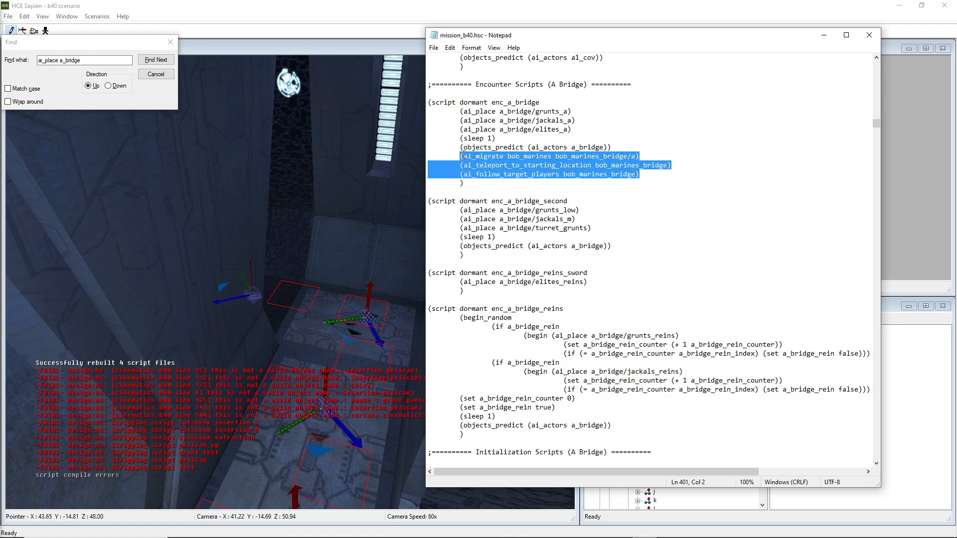
Search the script downward for bob to find other bob_marines references
left_click(31, 70)
type("bob")
left_click(483, 165)
left_click(107, 86)
left_click(159, 60)
left_click(160, 60)
left_click(162, 61)
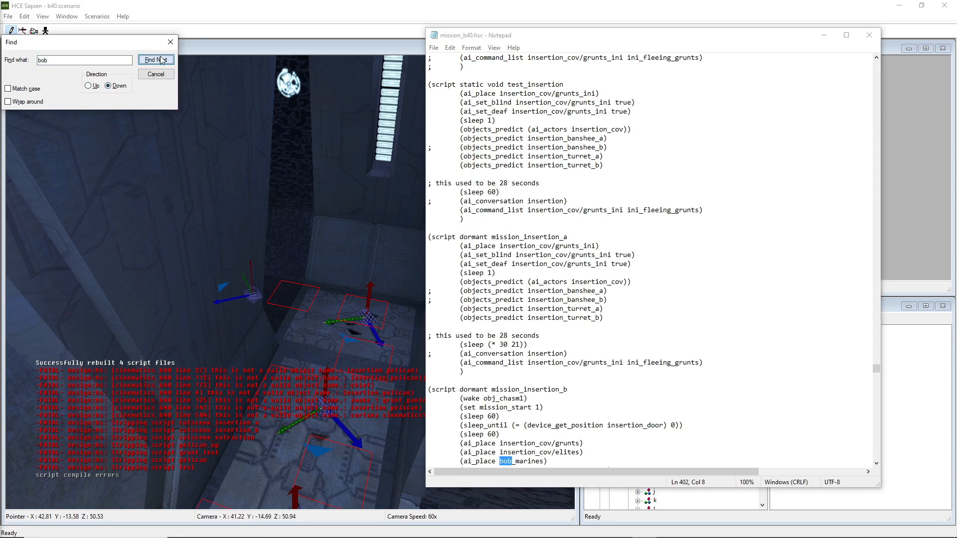
scroll(573, 279, "down", 5)
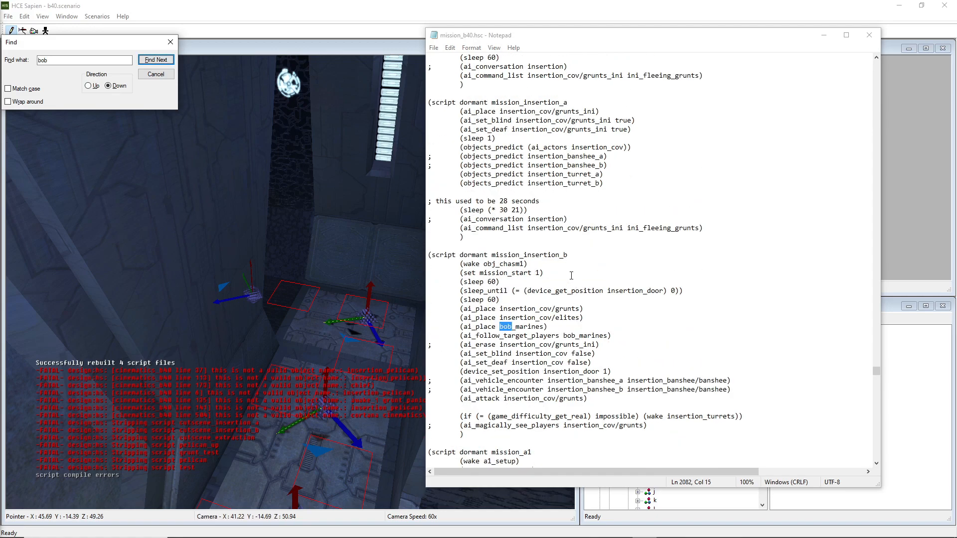
Highlight the mission_insertion_b script name and its ai_place and ai_follow_target_players bob_marines lines
left_click_drag(568, 255, 491, 256)
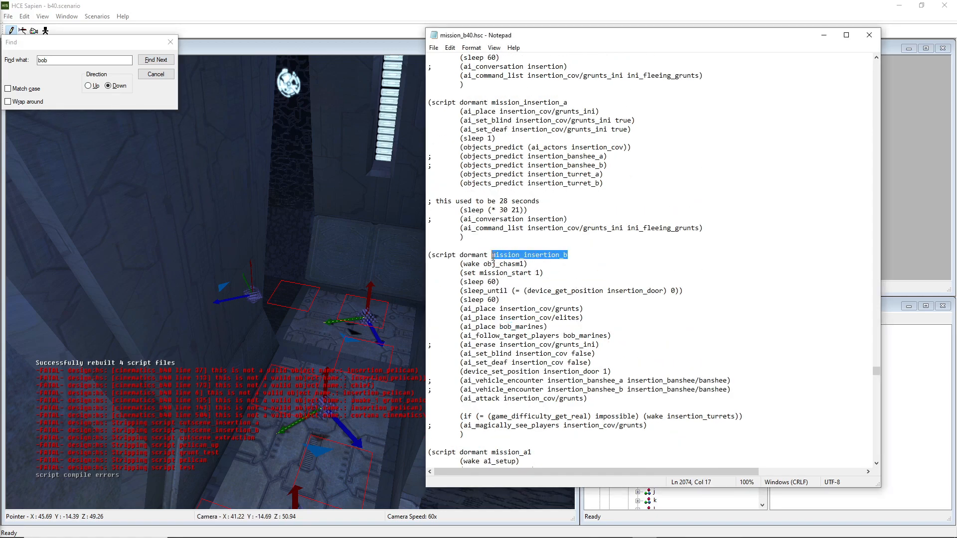
left_click(587, 317)
left_click_drag(618, 337, 460, 327)
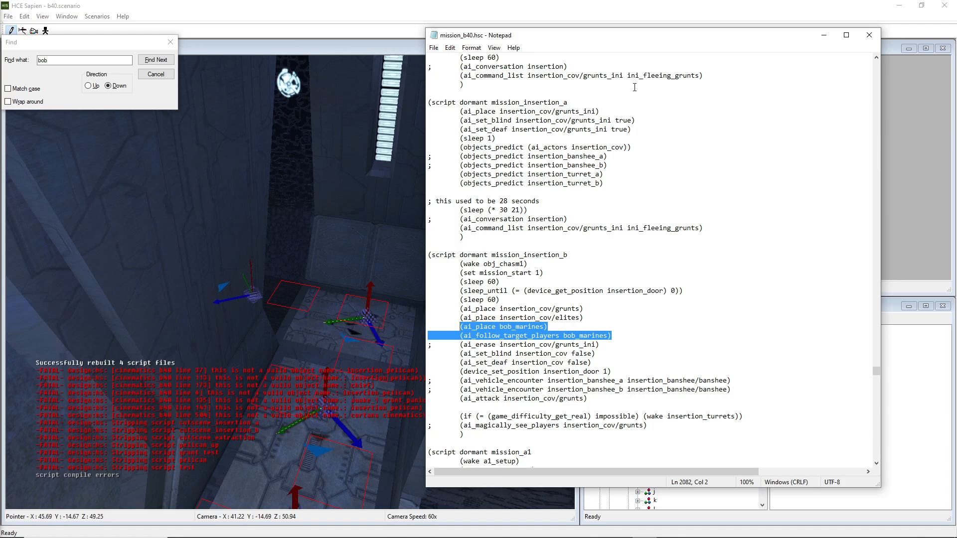
Move the Notepad and Find windows out of the way and save the b40 scenario
left_click_drag(709, 37, 0, 60)
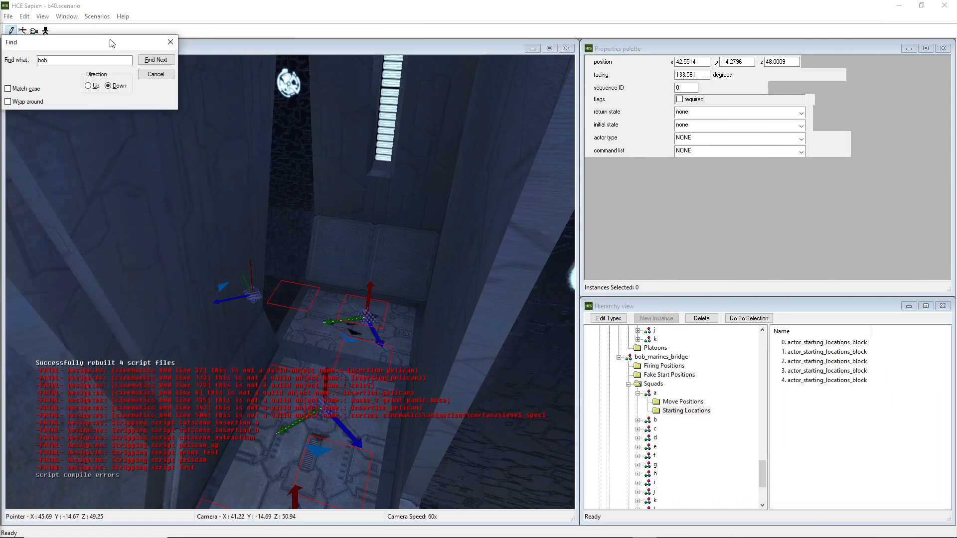
left_click_drag(112, 43, 0, 45)
right_click_drag(358, 201, 355, 202)
key("ctrl+s")
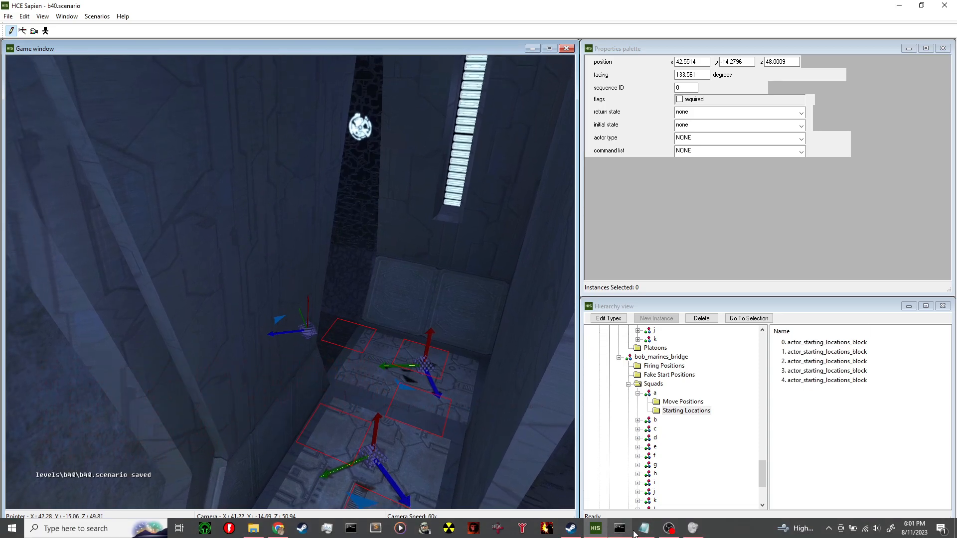
Rebuild the map with tool build-cache-file levels\b40\b40 classic in the command prompt and review its warnings
left_click(619, 529)
left_click_drag(481, 102, 470, 102)
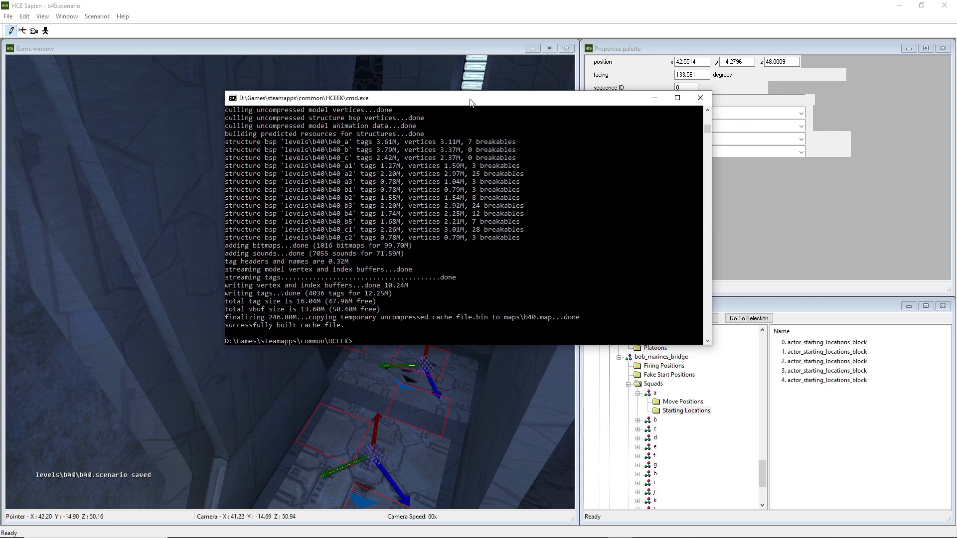
key("Up")
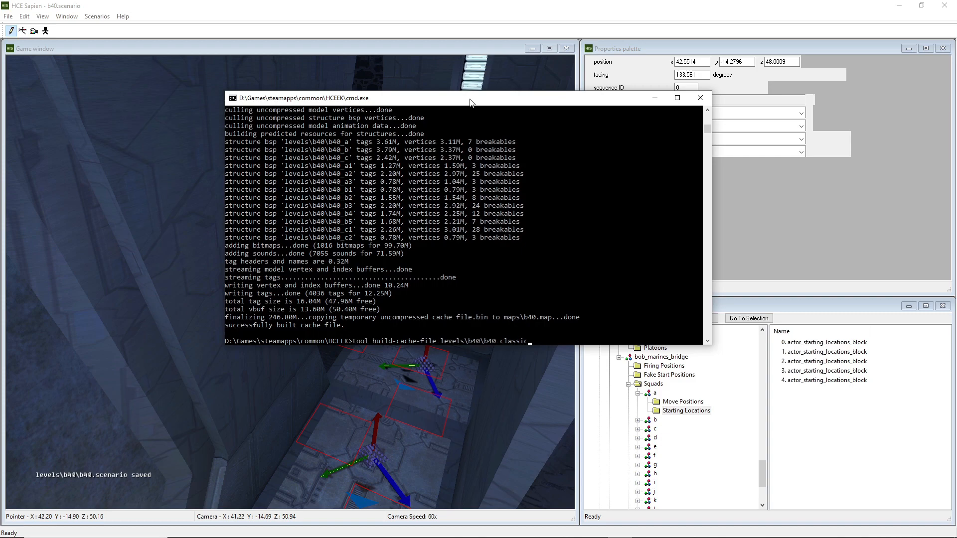
scroll(575, 174, "down", 2)
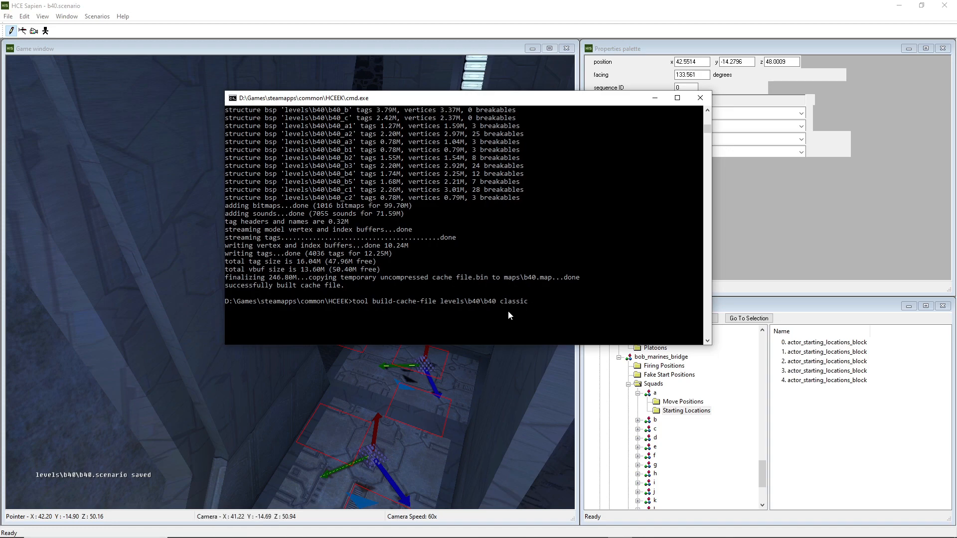
key("Return")
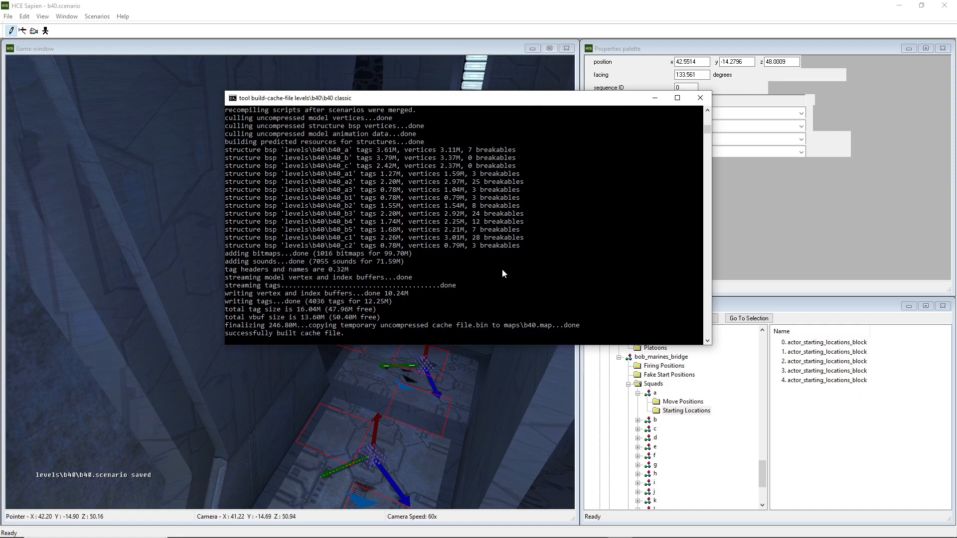
scroll(502, 272, "up", 5)
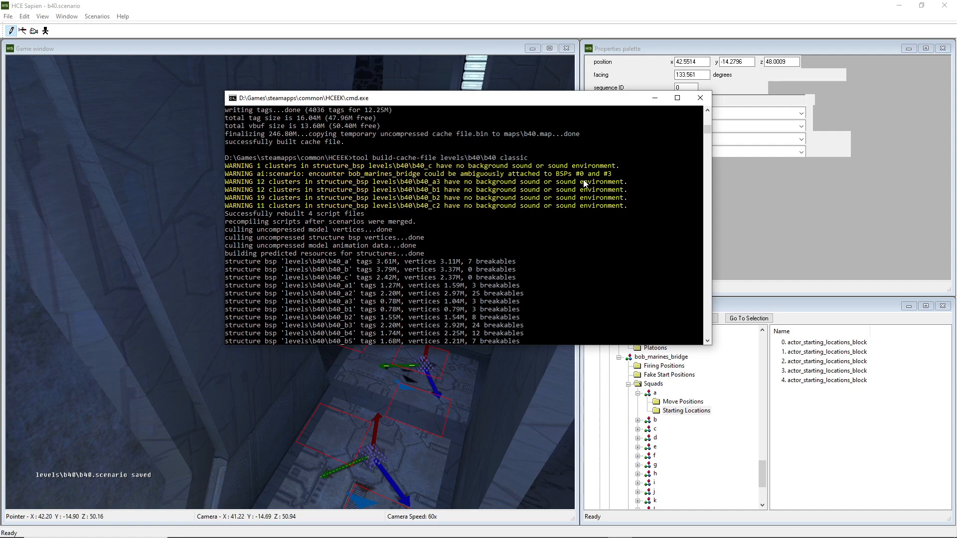
Switch the scenario's active BSP to b40_a
middle_click_drag(171, 237, 163, 238)
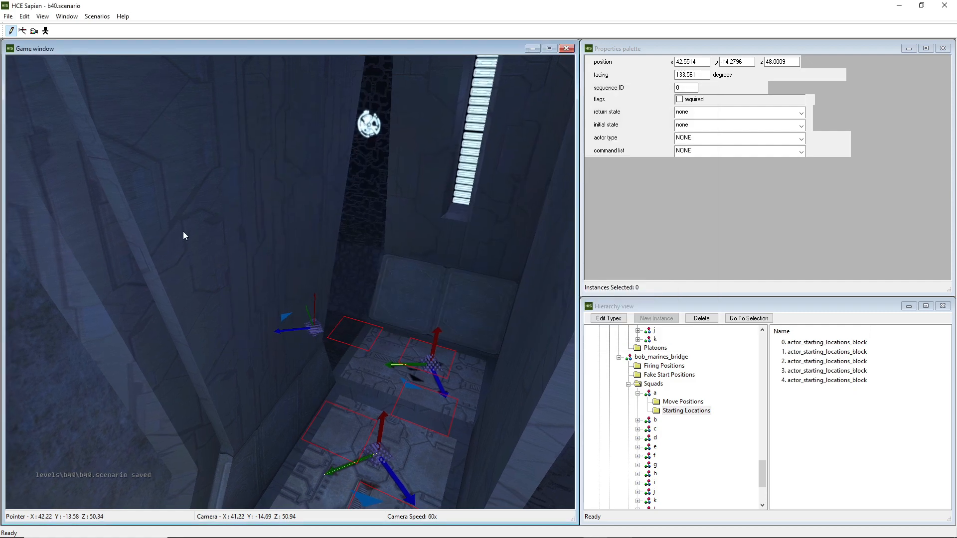
left_click(23, 16)
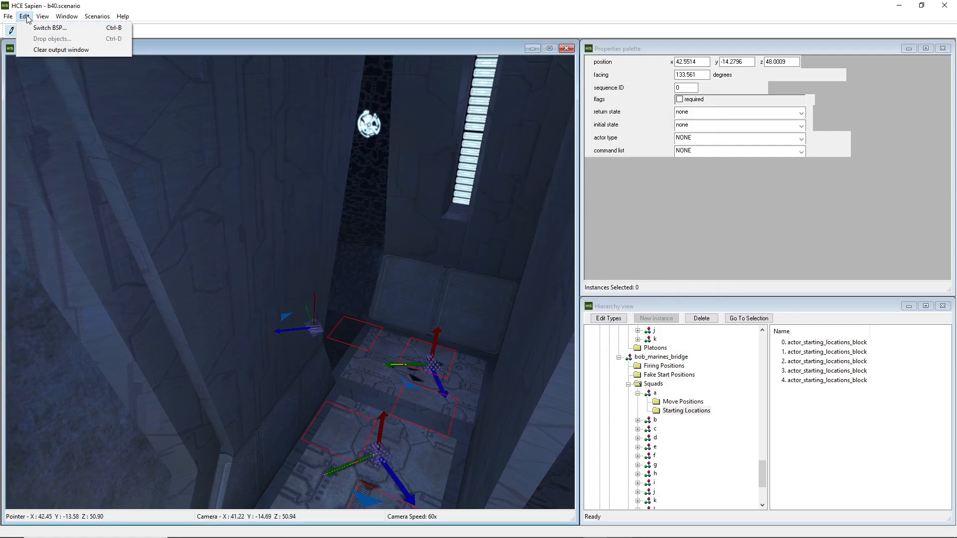
left_click(36, 27)
left_click(437, 254)
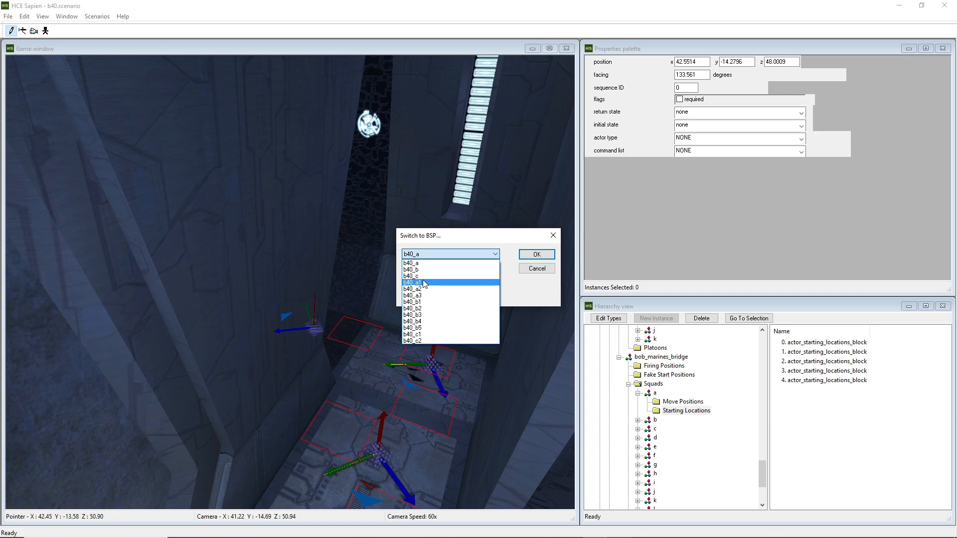
left_click(443, 252)
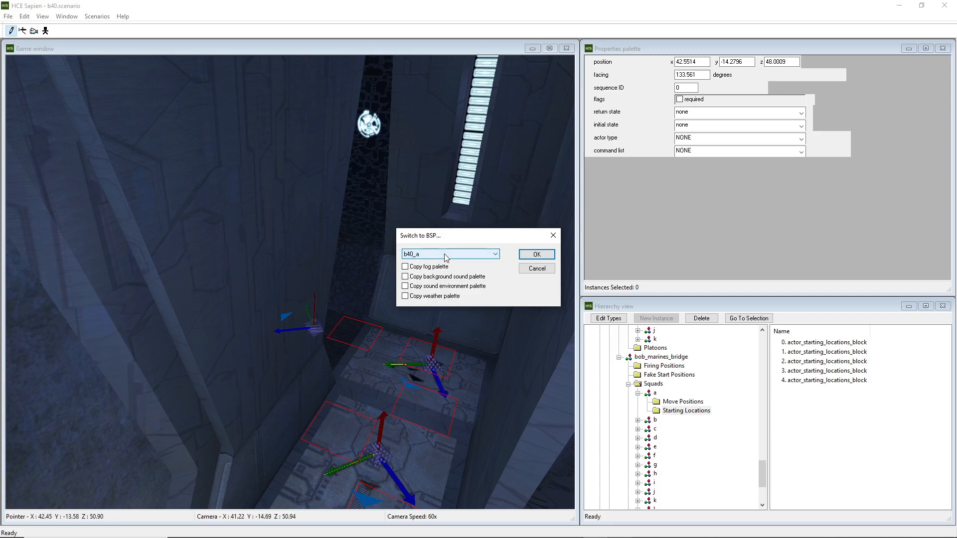
left_click(537, 254)
Copy the rebuilt b40.map from the HCEEK maps folder into the Halo The Master Chief Collection halo1\maps folder
mouse_move(573, 534)
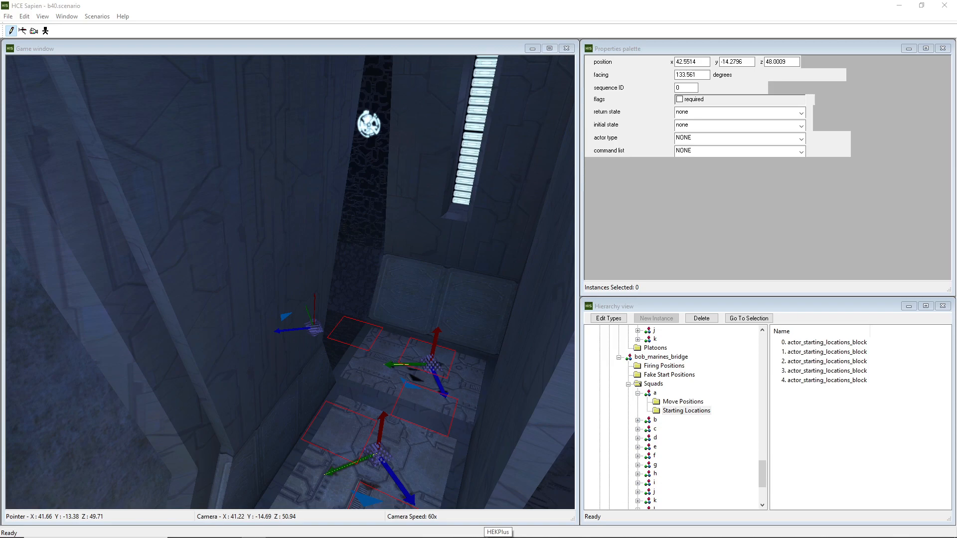
left_click_drag(0, 142, 586, 89)
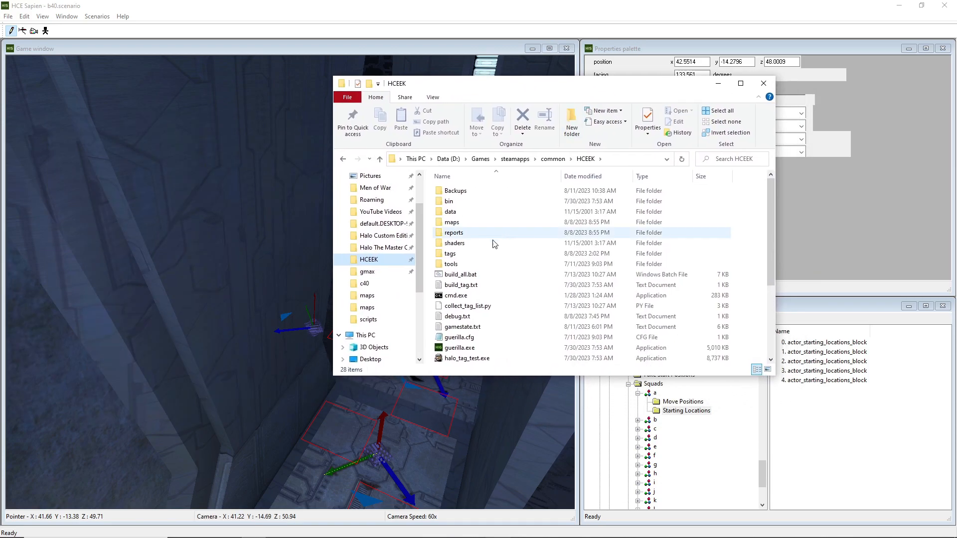
double_click(467, 223)
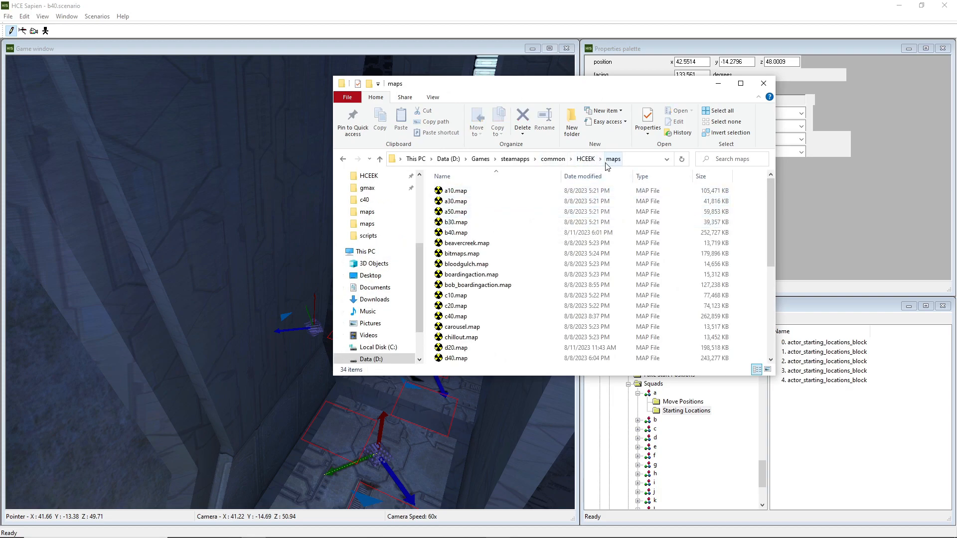
left_click(473, 232)
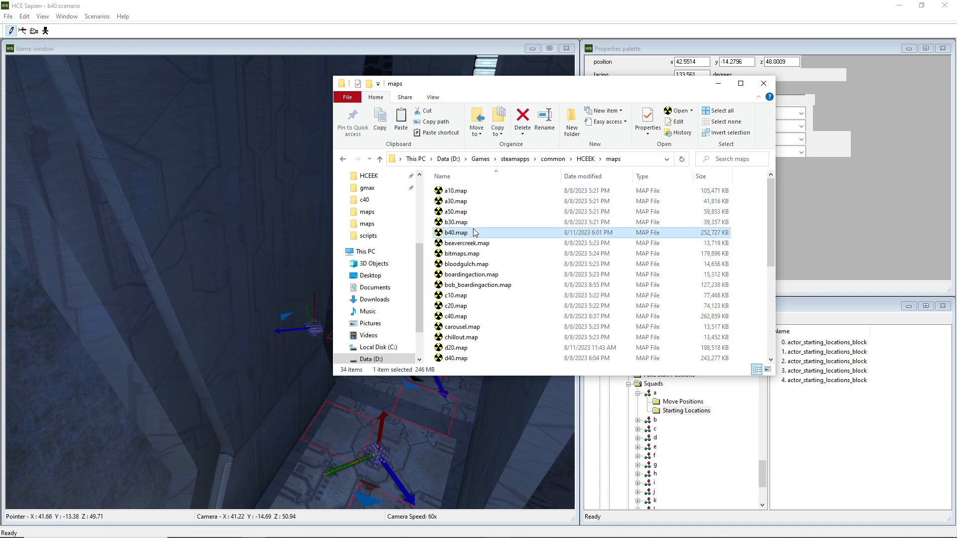
scroll(374, 252, "up", 2)
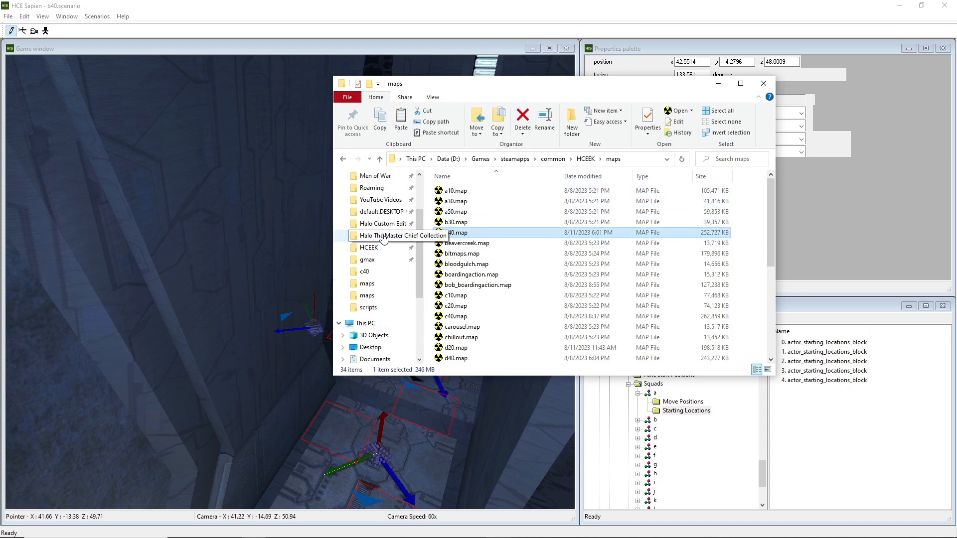
left_click(382, 236)
double_click(458, 242)
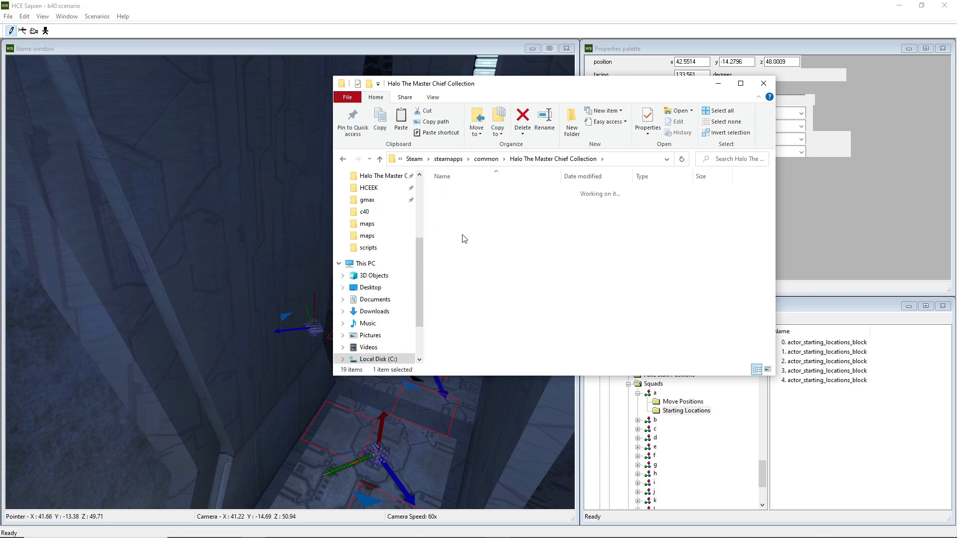
double_click(475, 213)
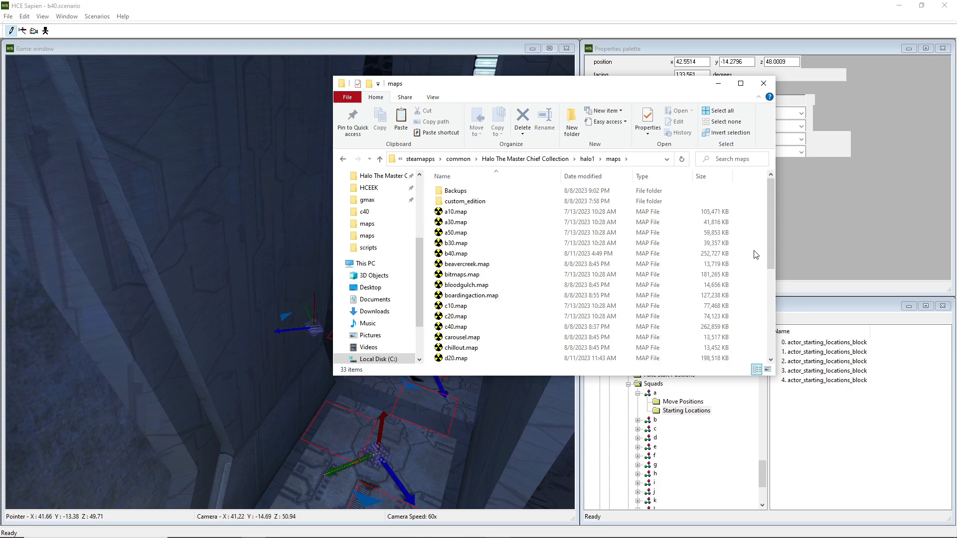
key("ctrl+v")
left_click(489, 202)
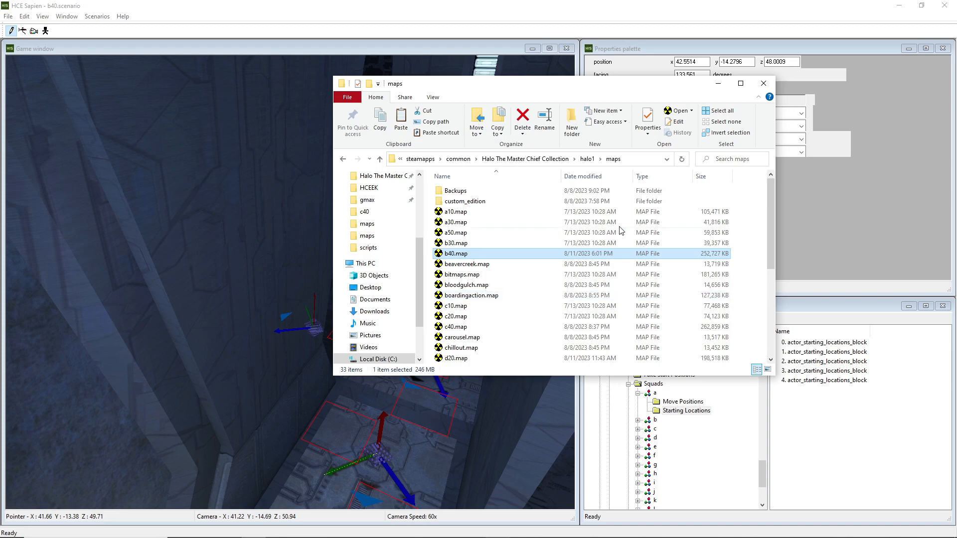
Launch Halo: The Master Chief Collection and get past its start screen
left_click(486, 296)
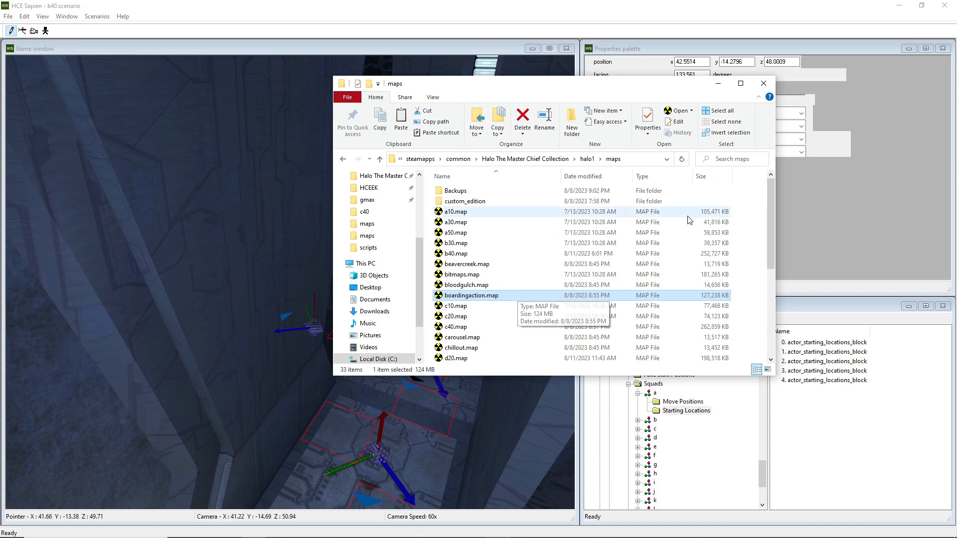
left_click_drag(564, 82, 324, 75)
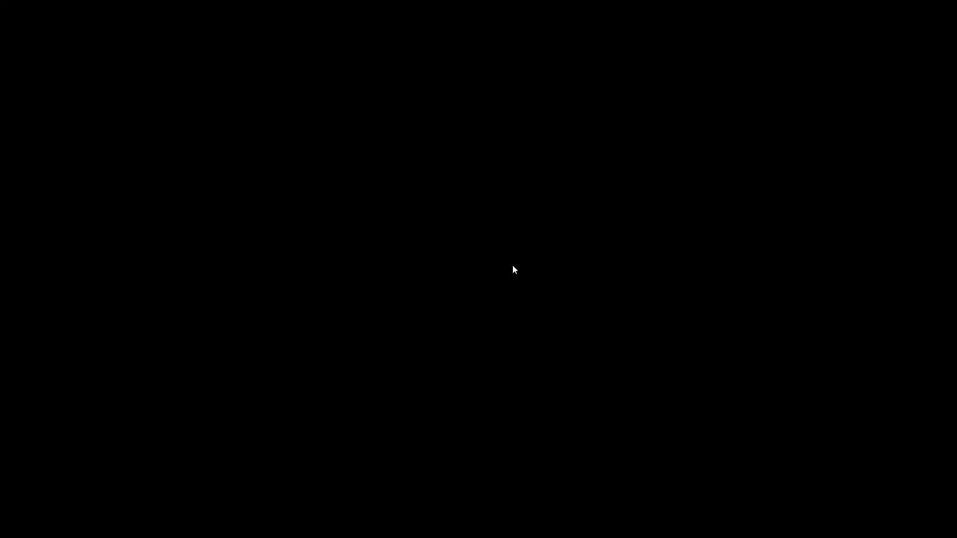
key("Return")
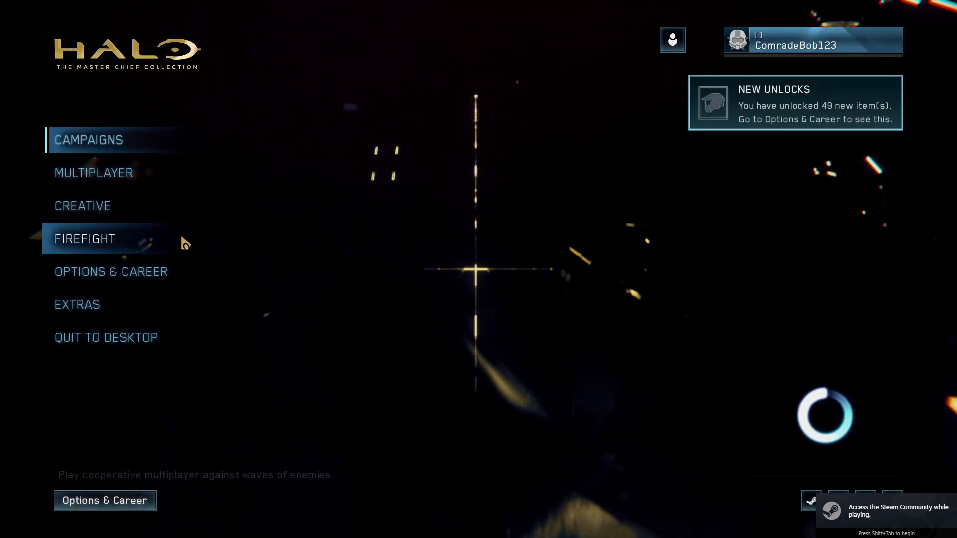
Browse the Halo CE custom multiplayer map list to the Boarding Action variants, then return to the main menu
left_click(90, 176)
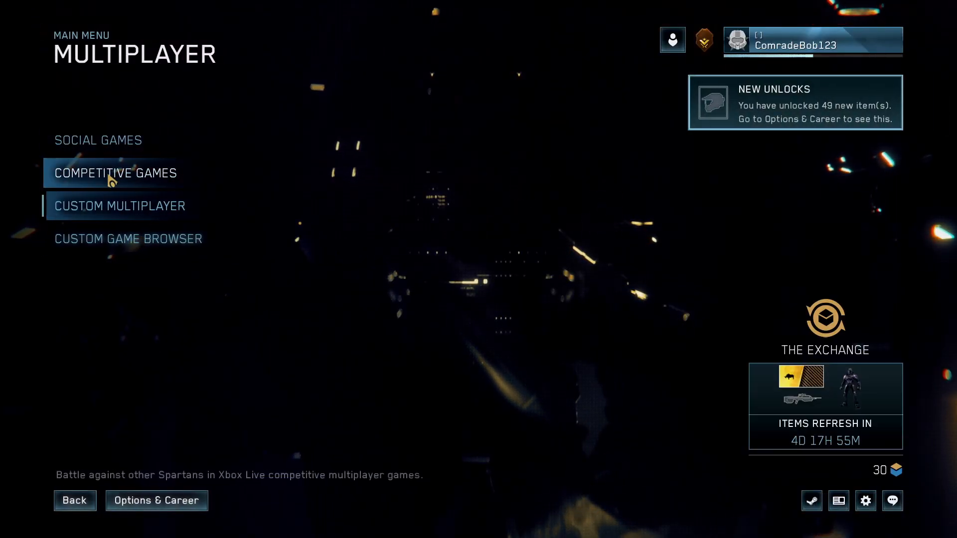
left_click(107, 215)
left_click(87, 169)
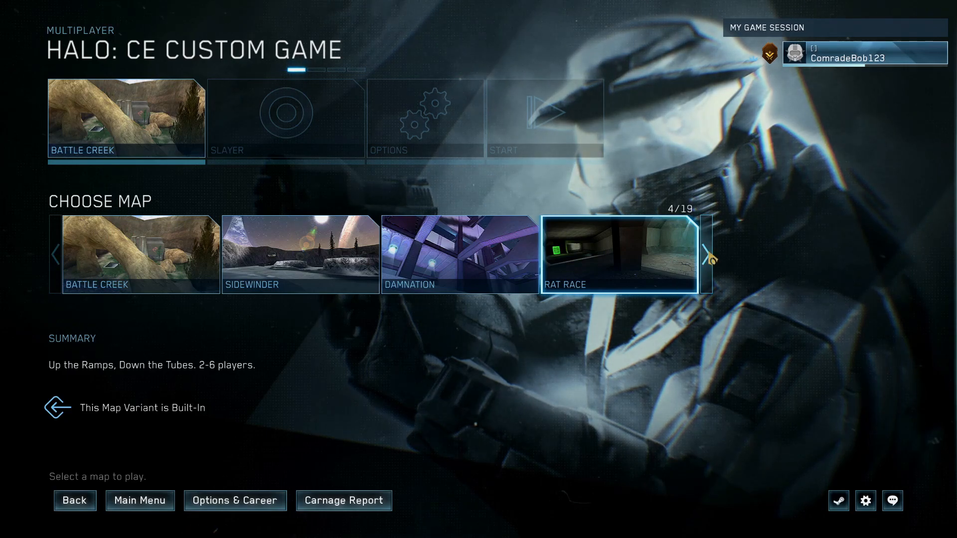
left_click(706, 255)
left_click(706, 255)
left_click(706, 255)
left_click(706, 255)
left_click(707, 255)
left_click(706, 255)
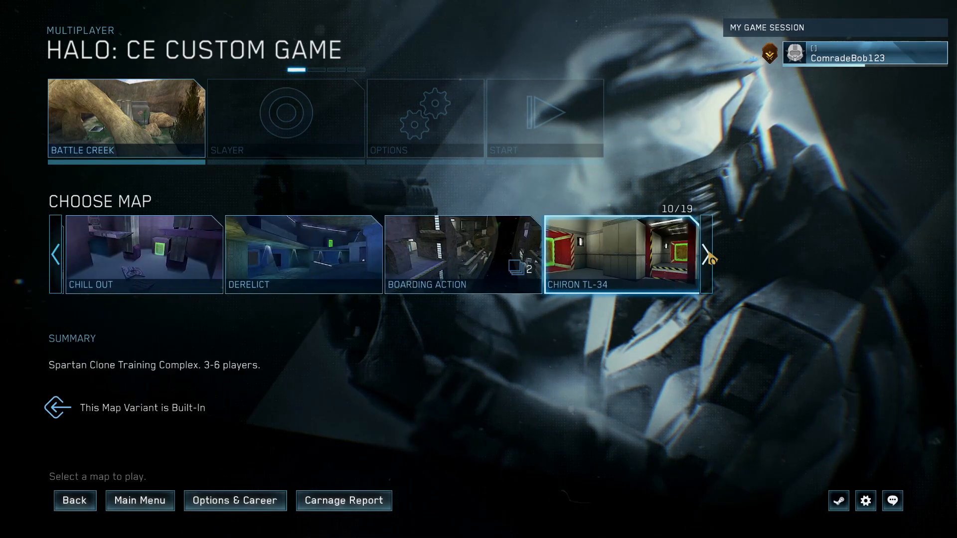
left_click(508, 273)
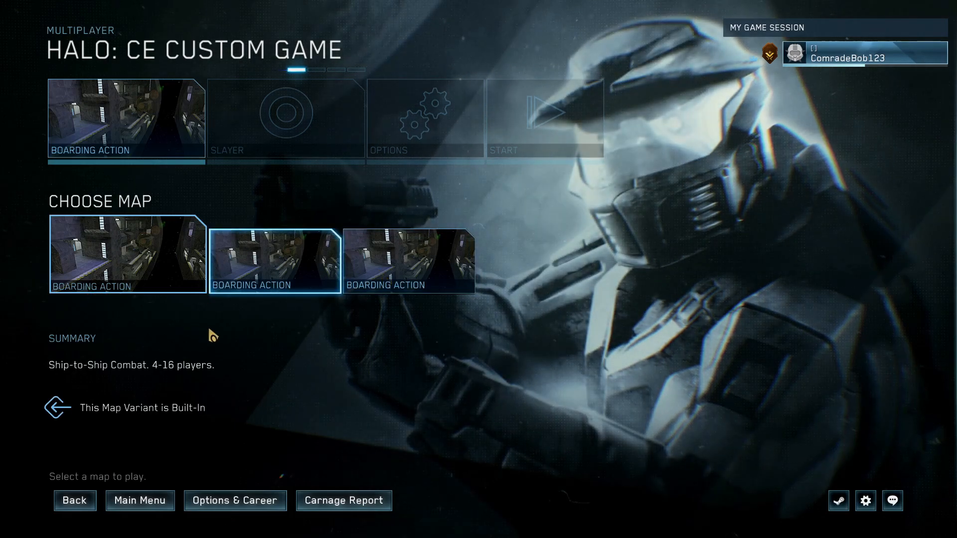
left_click(89, 501)
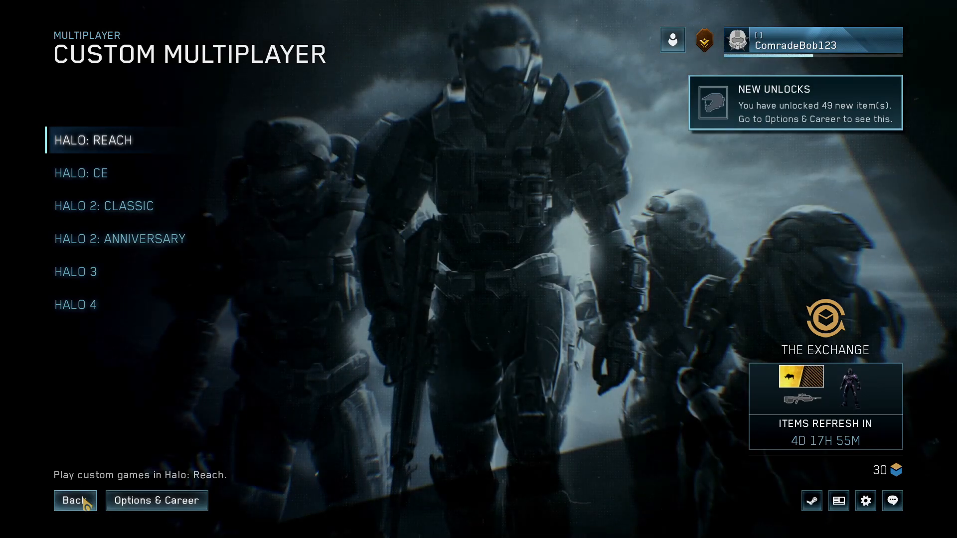
left_click(82, 501)
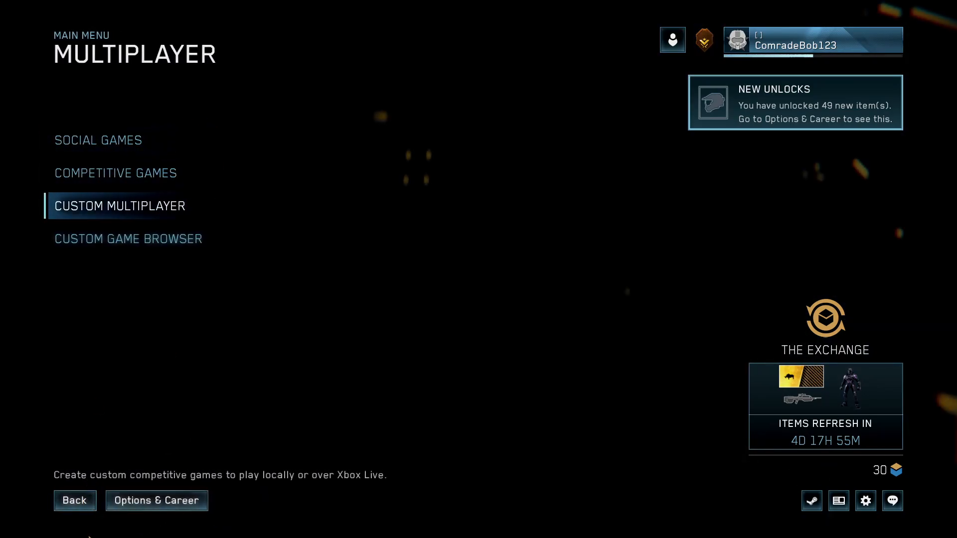
left_click(75, 502)
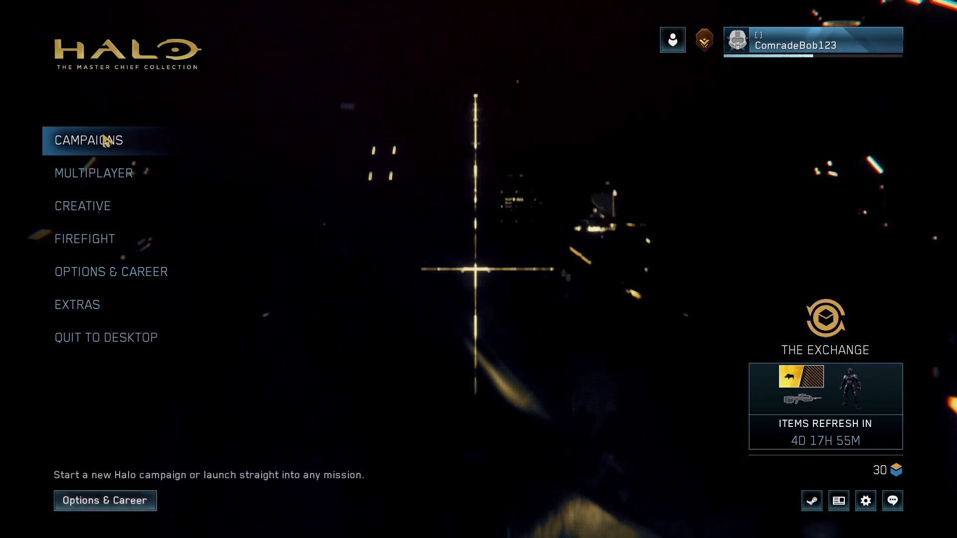
Start the Halo: CE Anniversary mission Assault on the Control Room, accepting the loss of saved progress
left_click(106, 141)
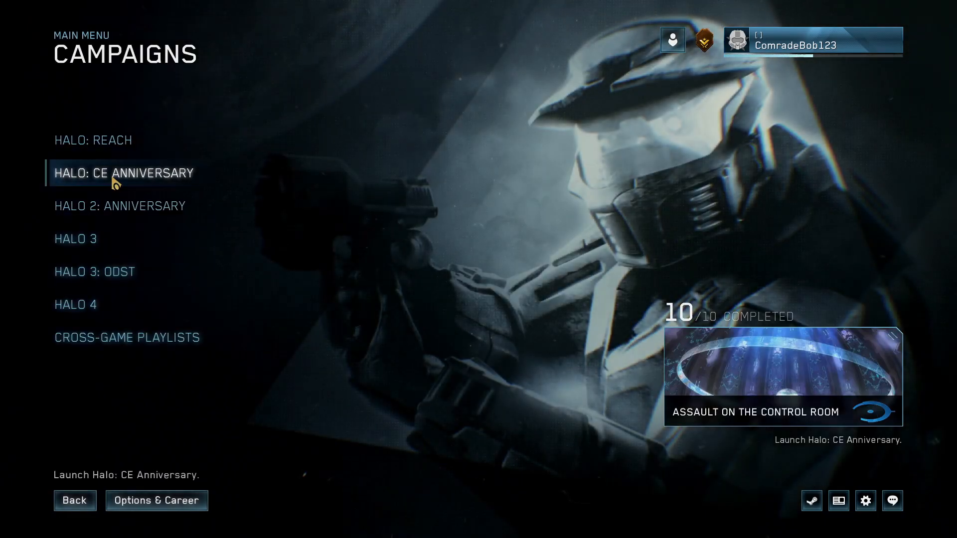
left_click(113, 179)
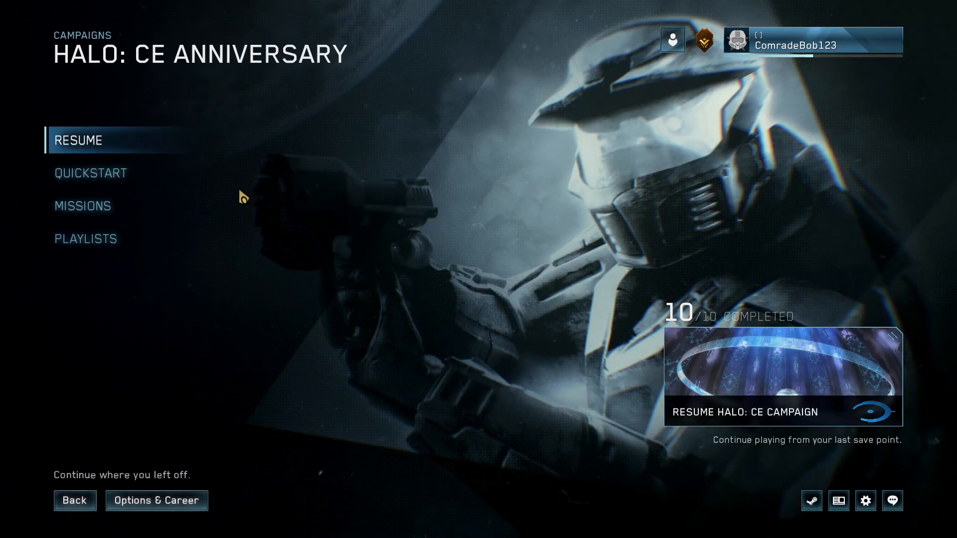
left_click(106, 206)
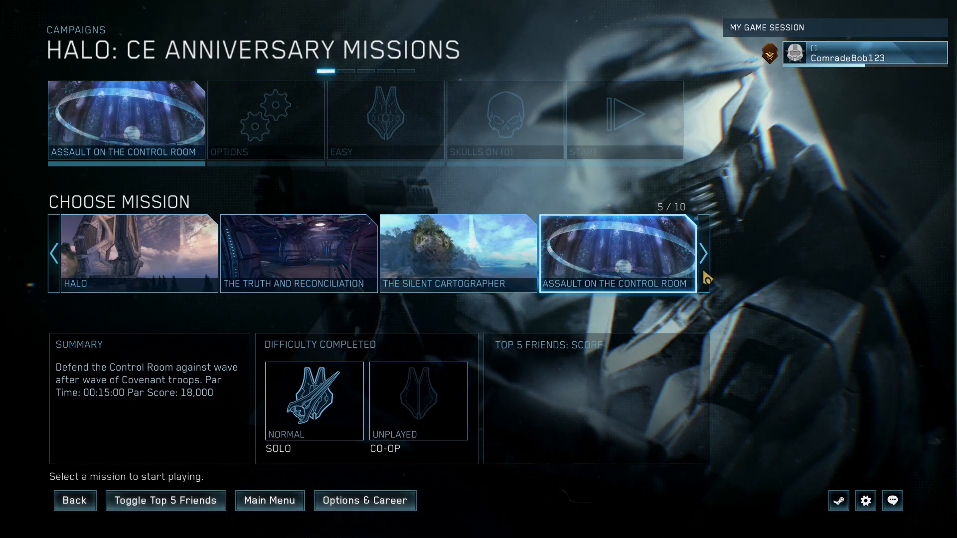
left_click(584, 257)
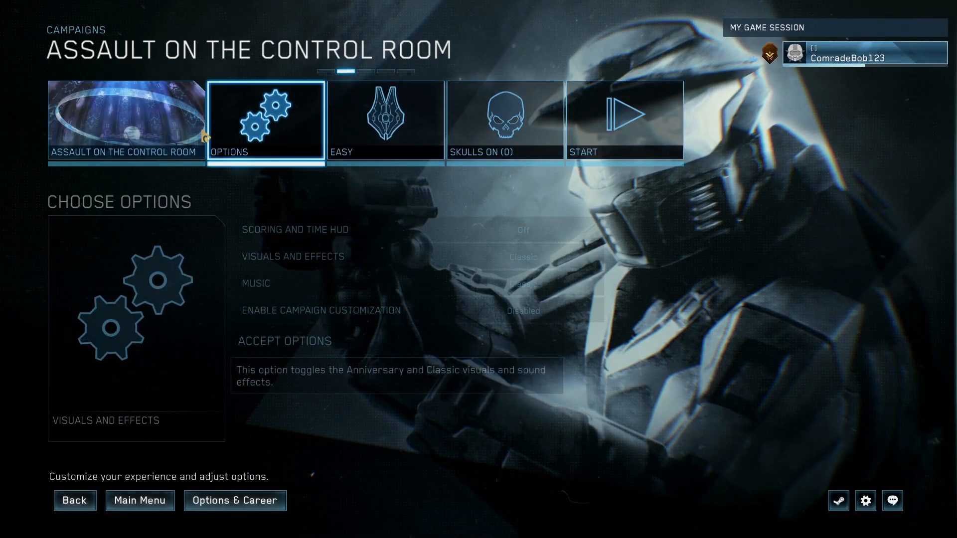
left_click(624, 122)
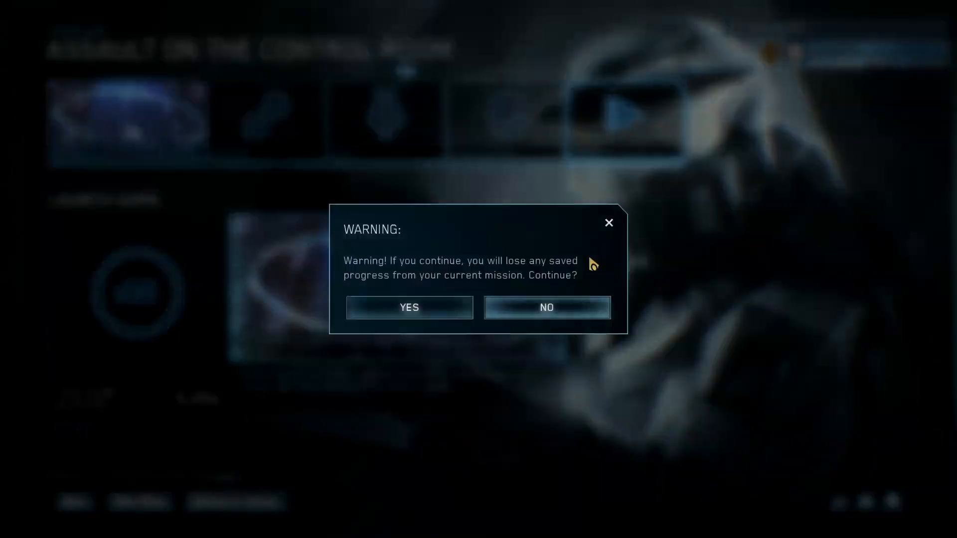
left_click(444, 312)
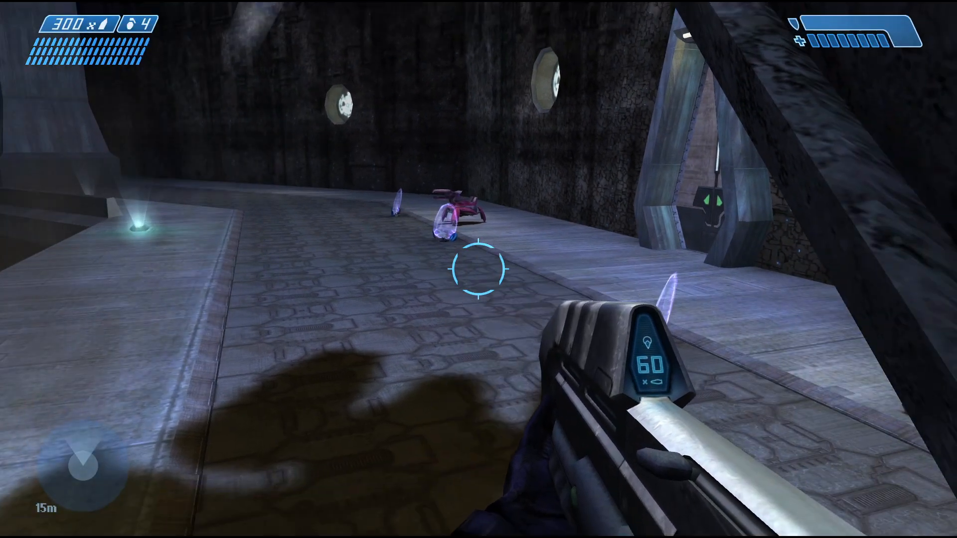
Play the mission's opening area to observe the marines spawned alongside the player
key("w")
key("f")
key("d")
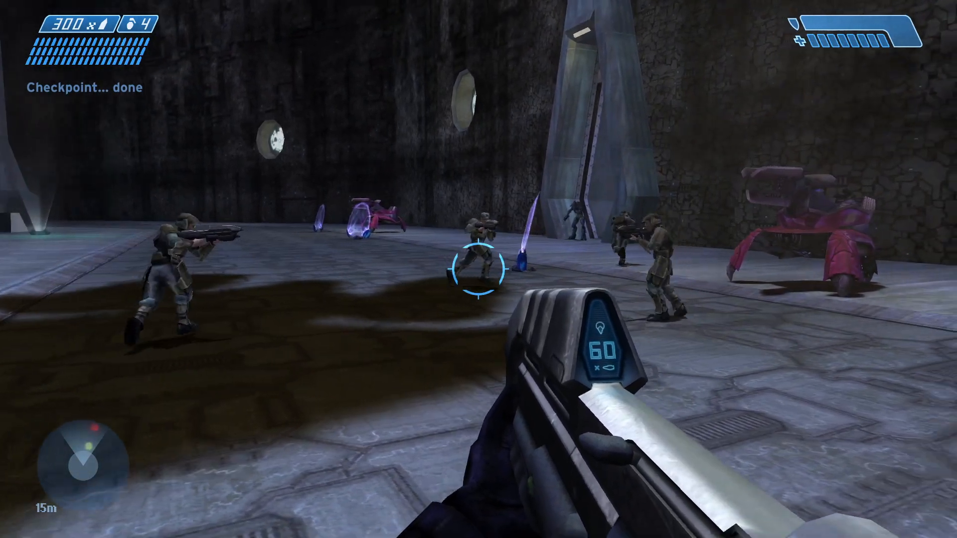
key("d")
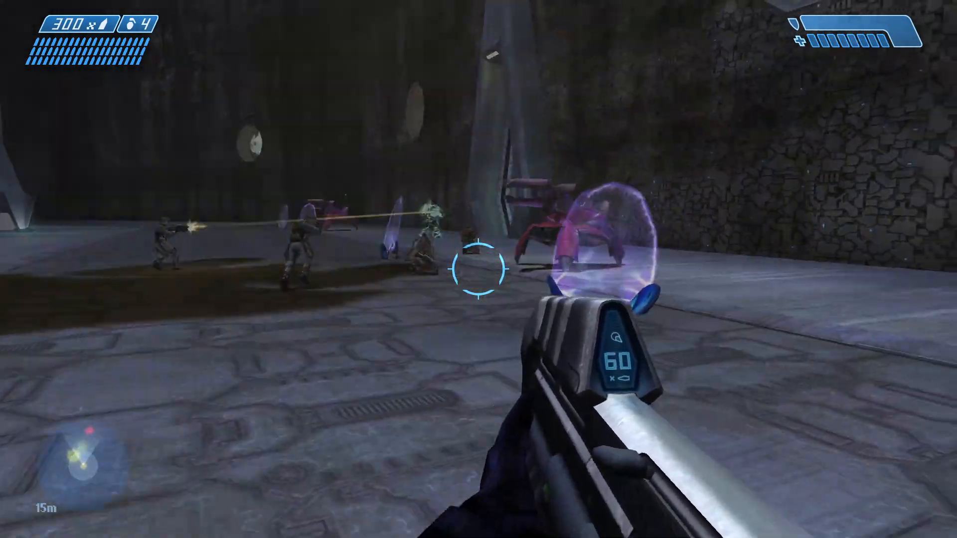
key("d")
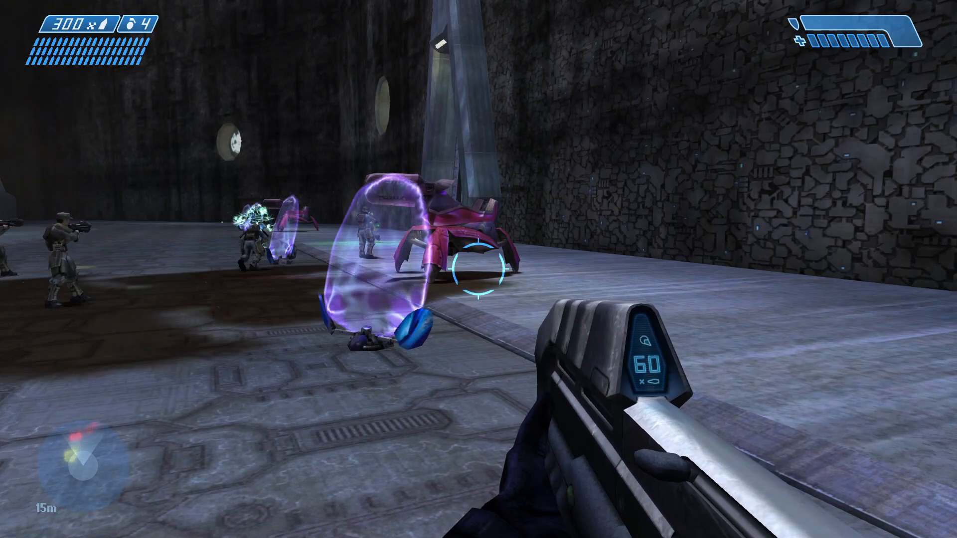
key("a")
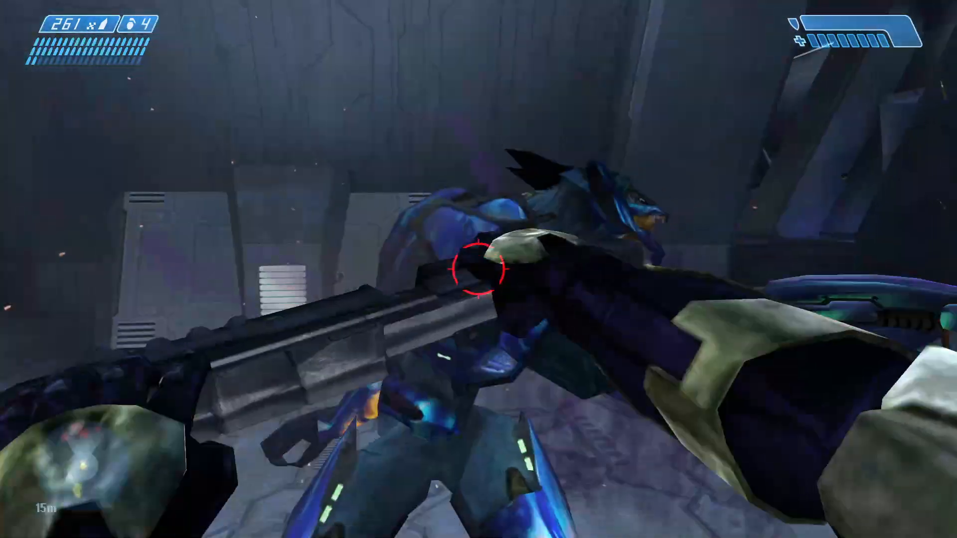
Fight through the Covenant forces in the interior corridors, reloading as needed
key("r")
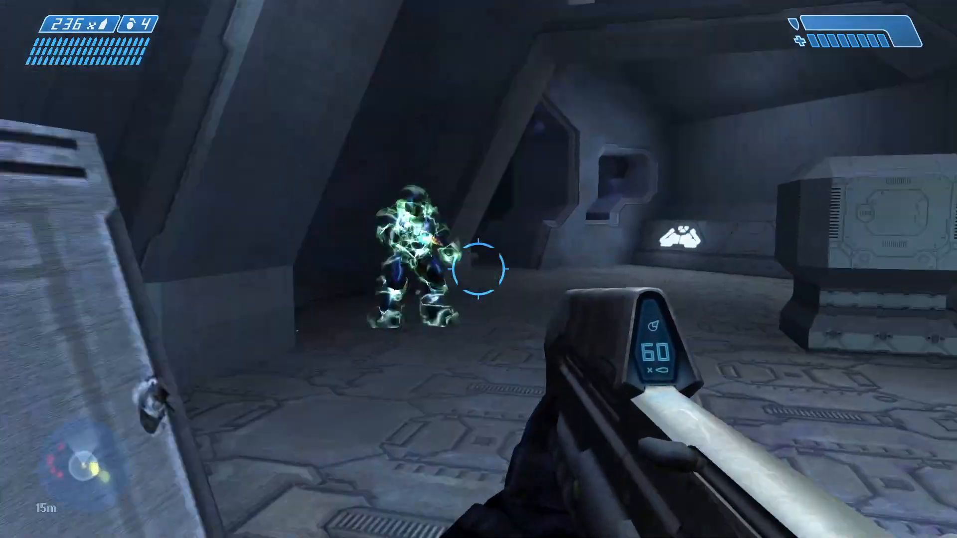
left_click(478, 269)
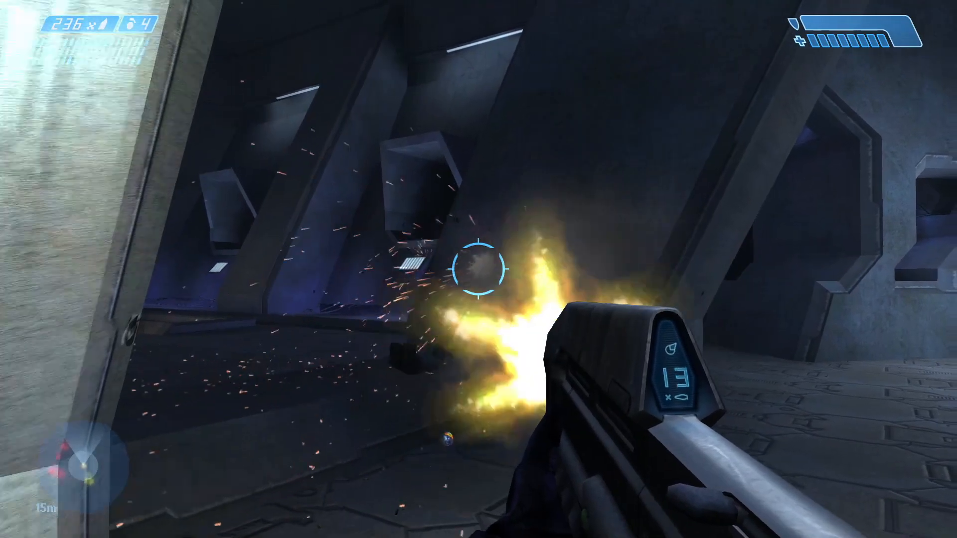
key("r")
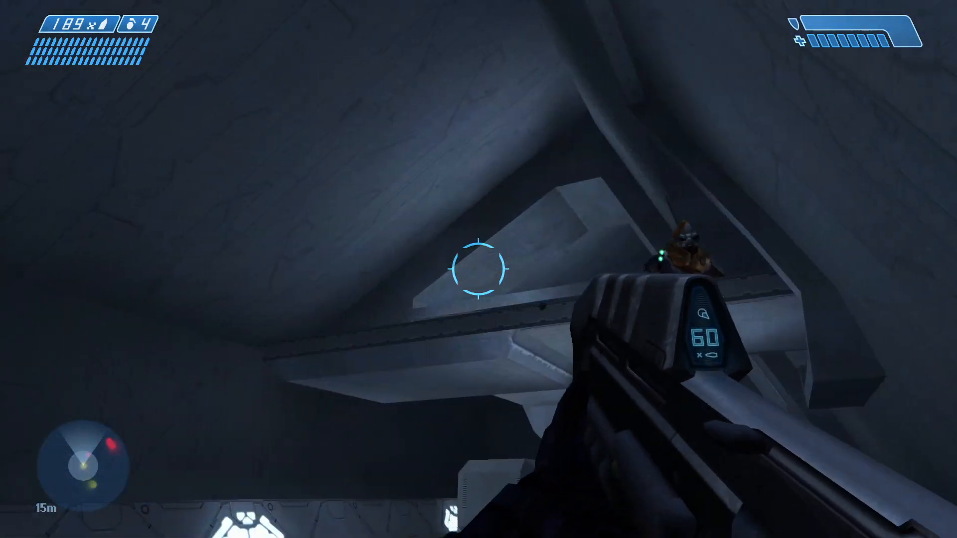
left_click(478, 269)
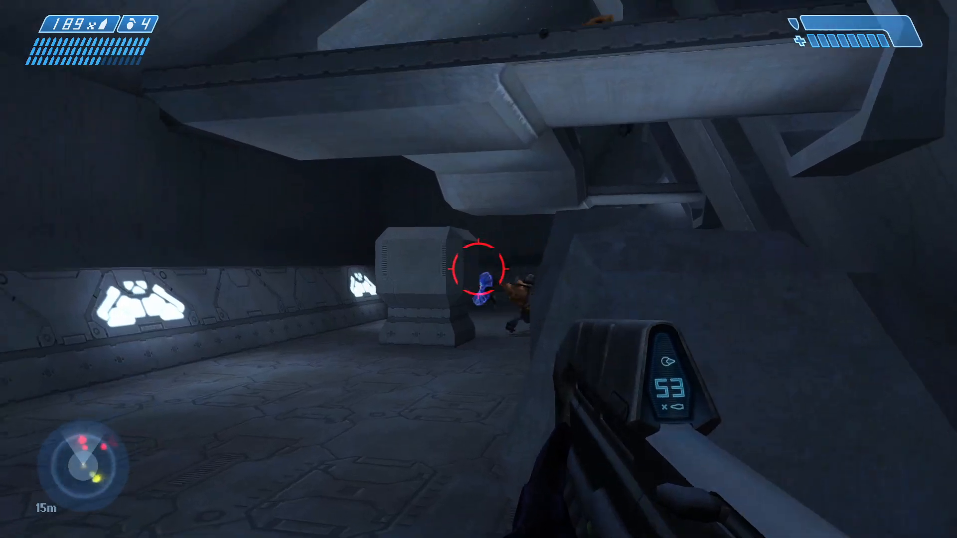
left_click(478, 269)
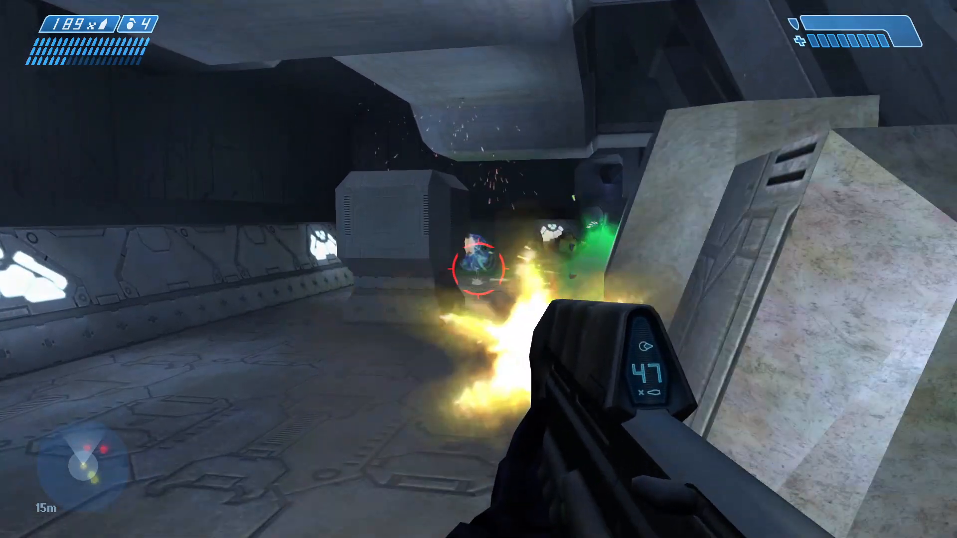
left_click(478, 269)
left_click(478, 269)
left_click(478, 269)
key("w")
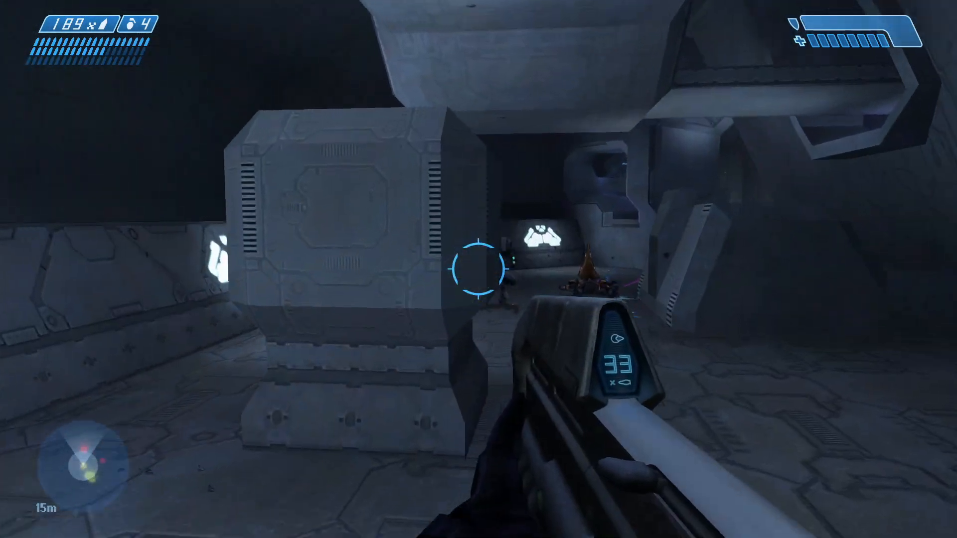
key("w")
left_click(479, 269)
left_click(478, 269)
left_click(479, 269)
left_click(478, 269)
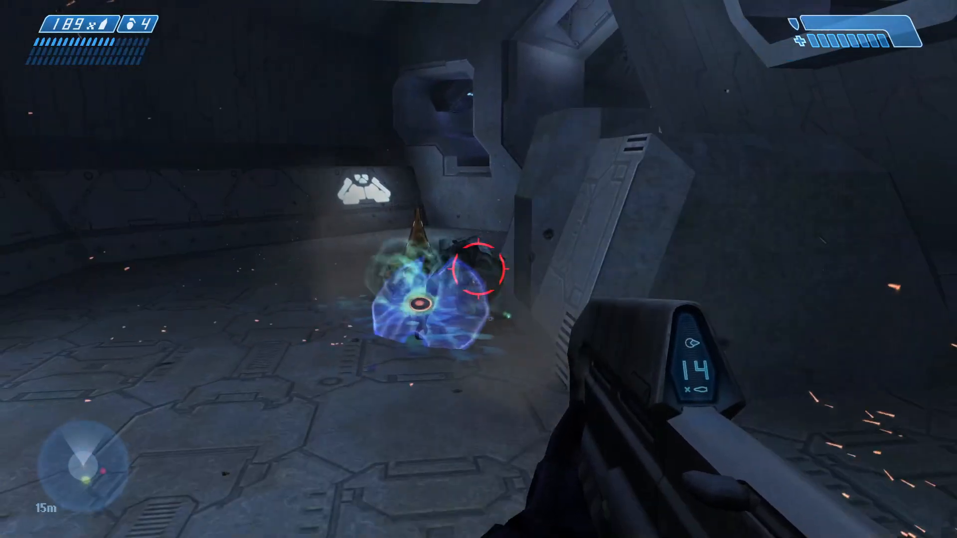
left_click(478, 269)
left_click(478, 269)
key("q")
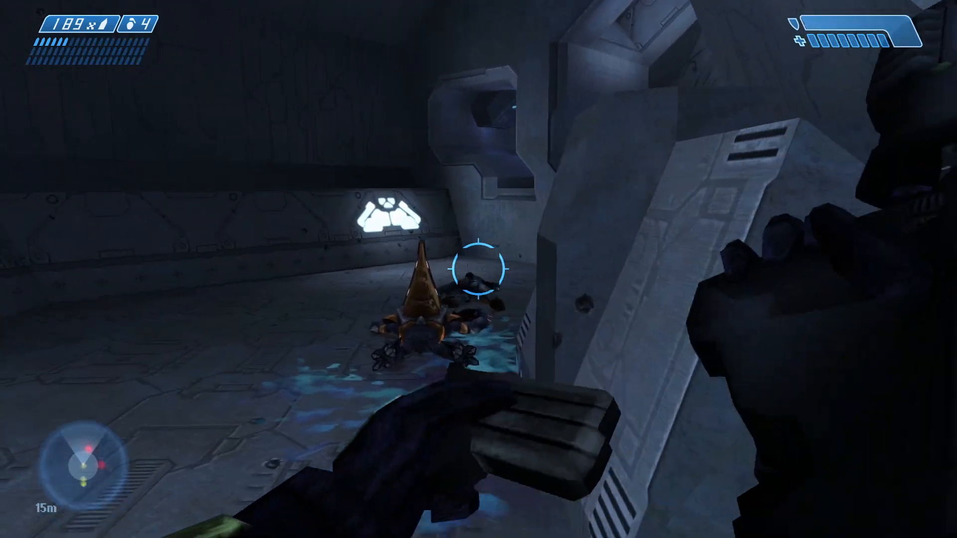
key("r")
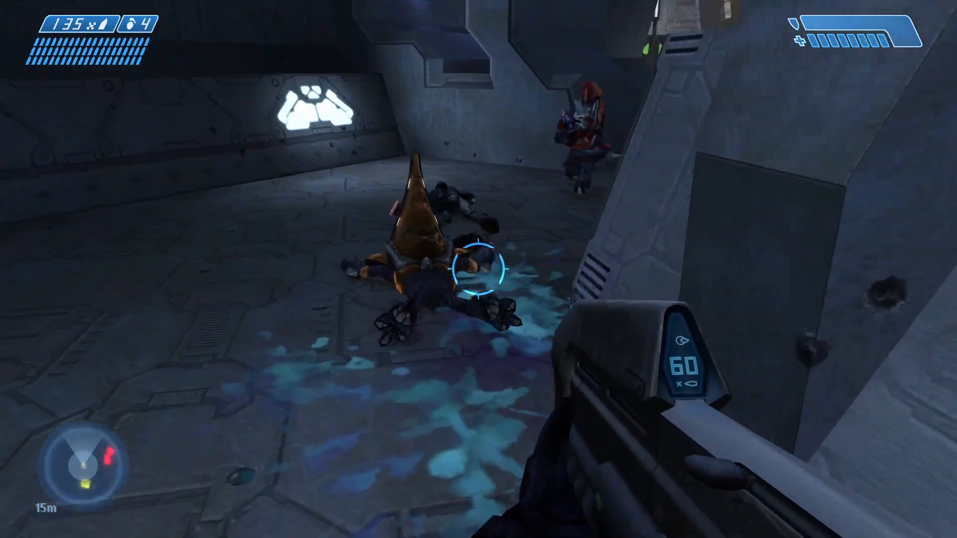
left_click(479, 269)
left_click(478, 269)
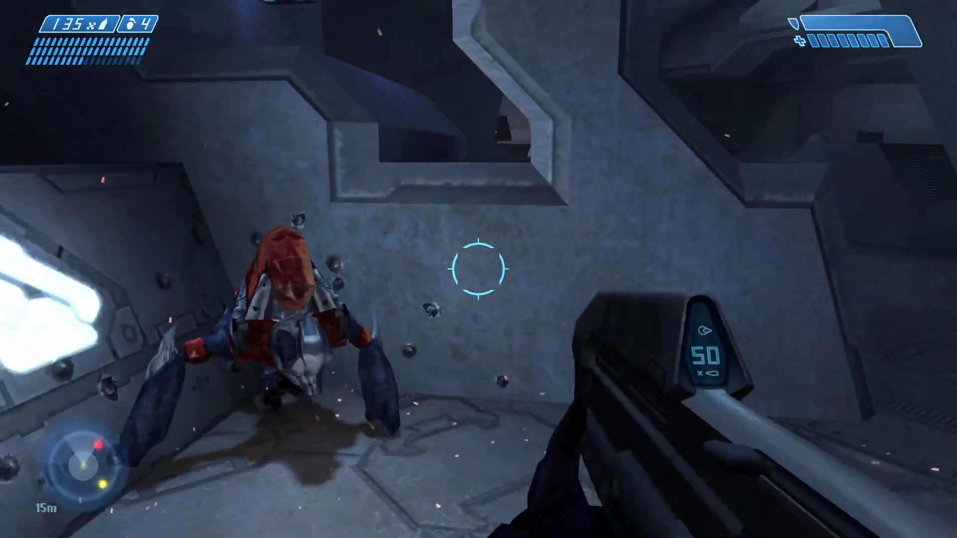
key("r")
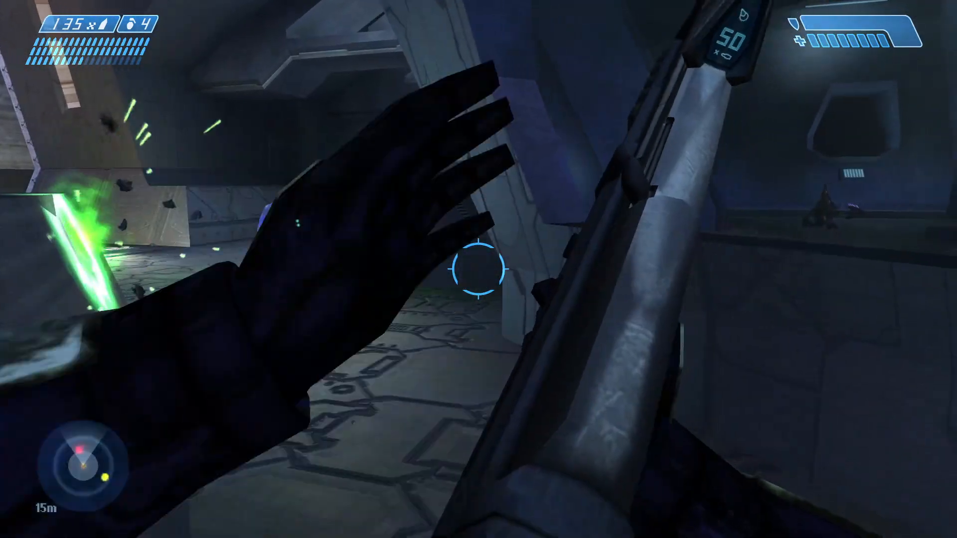
left_click(478, 269)
left_click(478, 269)
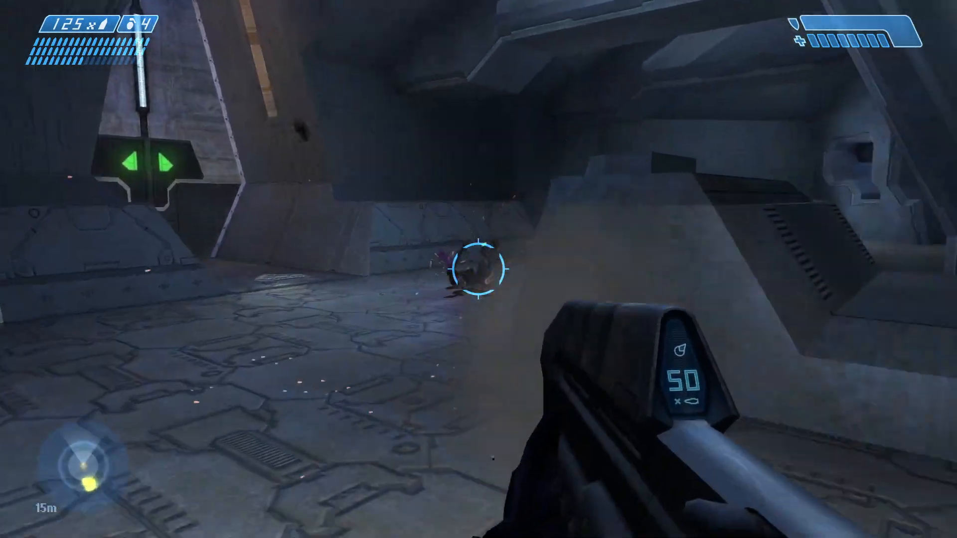
Advance through the corridors with the marine squad to check that they follow the player
key("w")
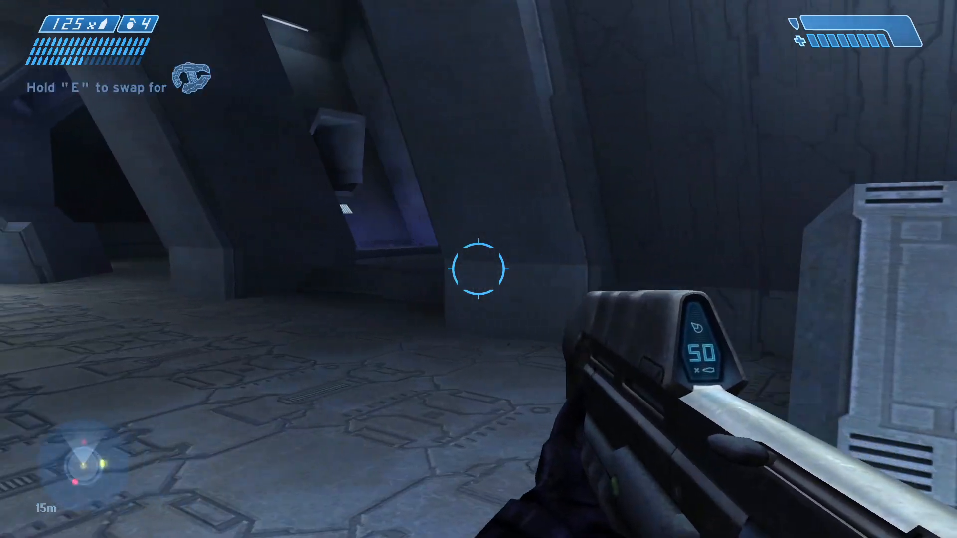
key("a")
left_click(478, 269)
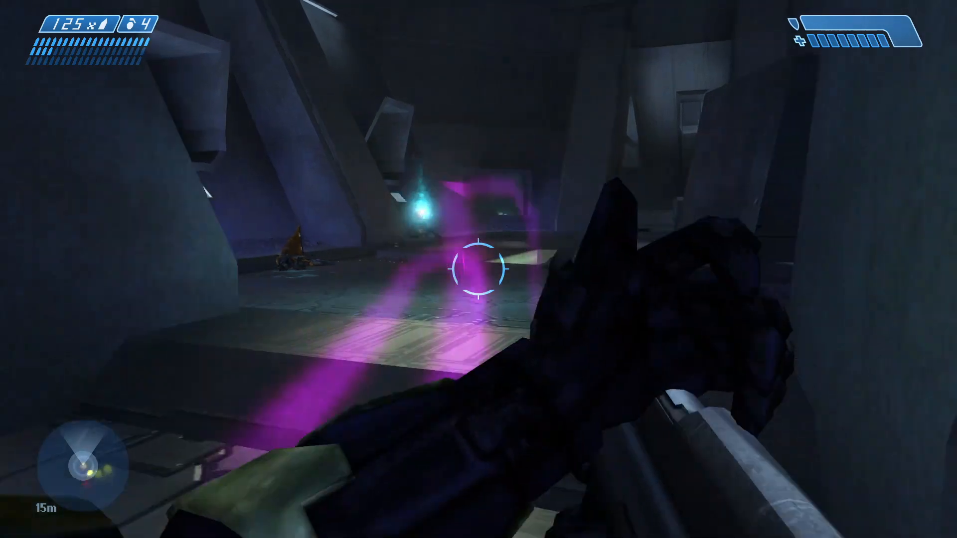
key("r")
key("w")
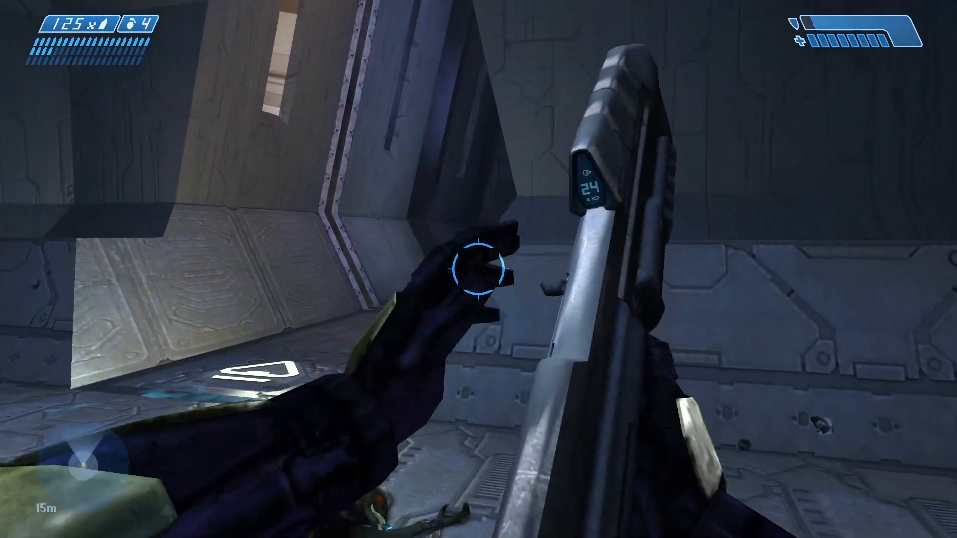
key("w")
key("d")
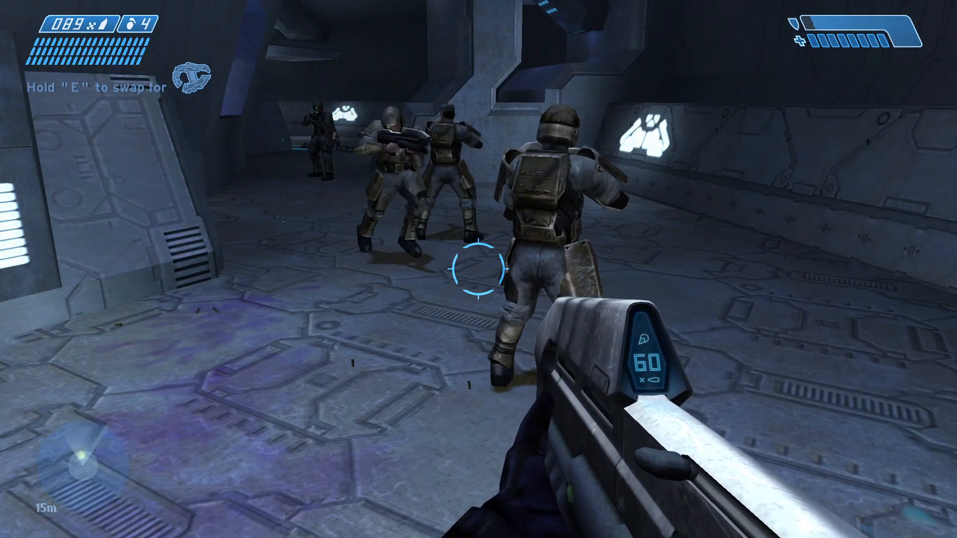
key("w")
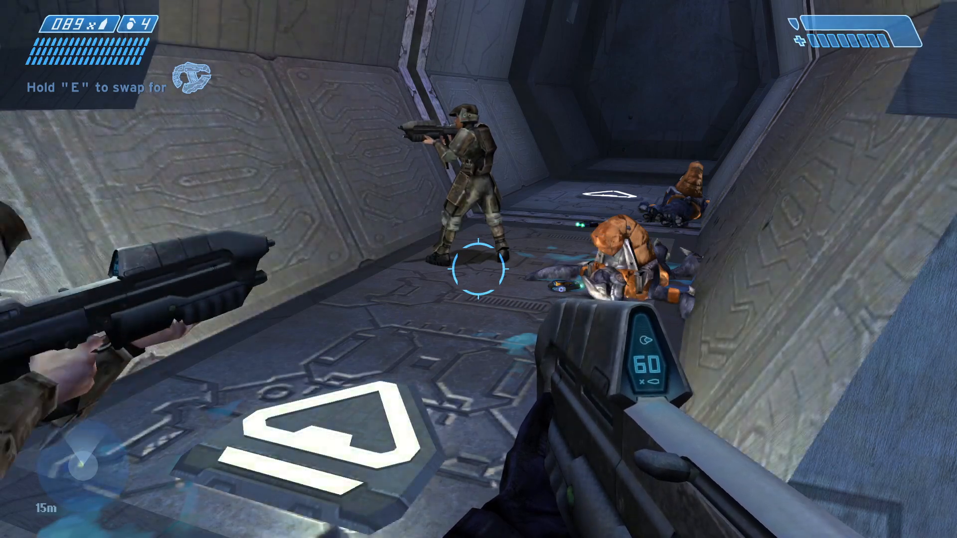
key("s")
key("w")
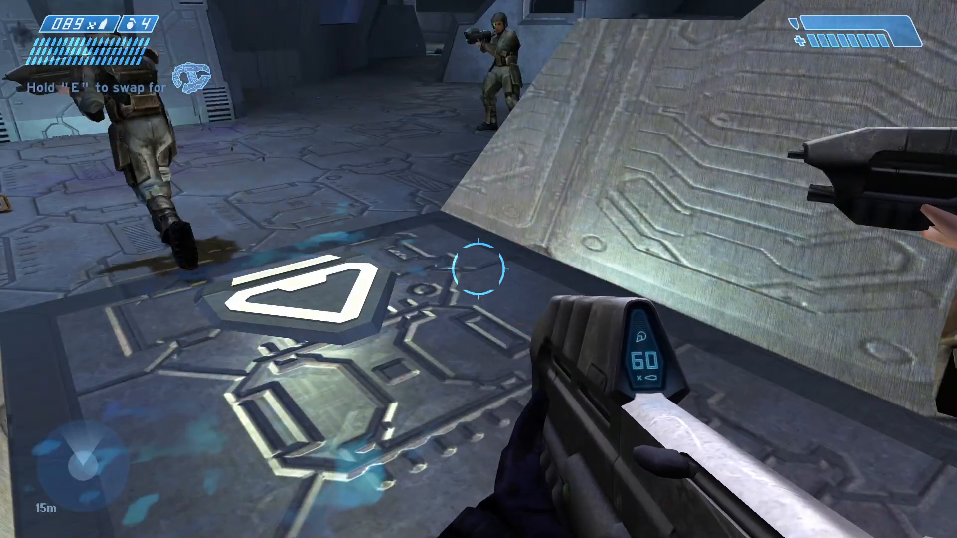
key("q")
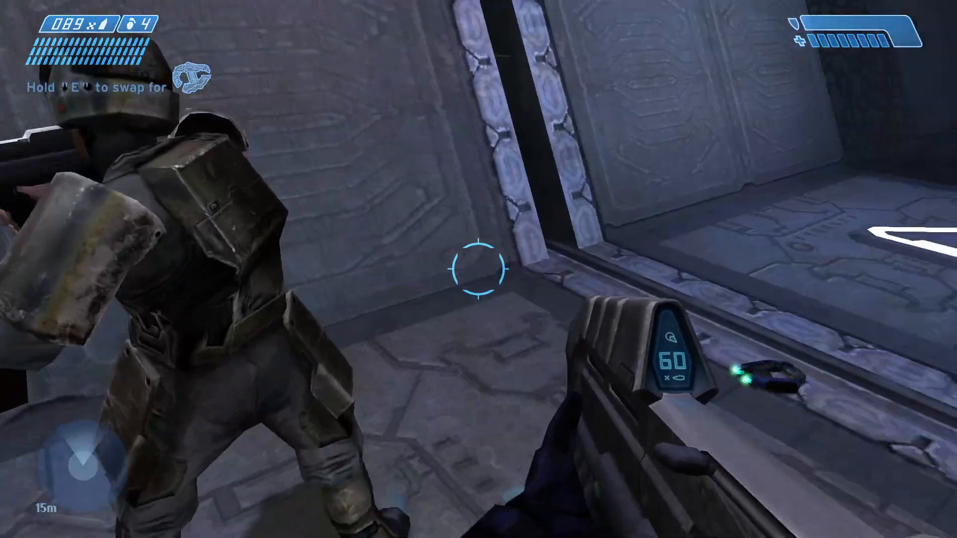
key("w")
key("w")
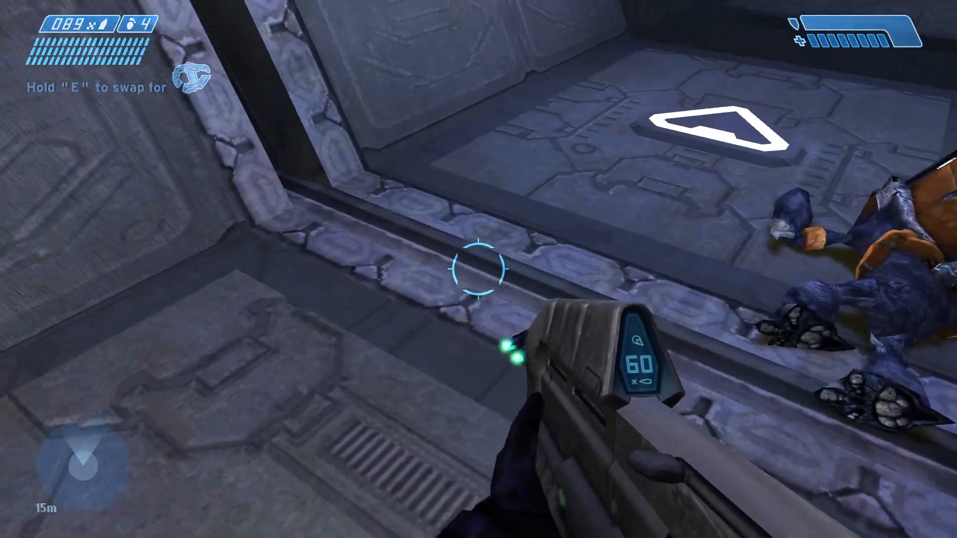
key("w")
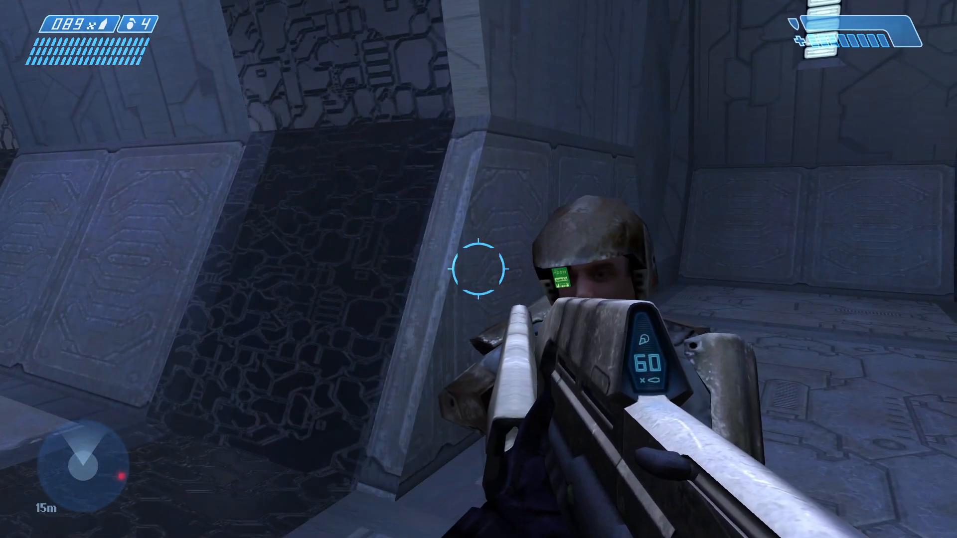
Lead the marines out of the interior onto the bridge to test that they carry over into the next BSP
key("w")
key("w")
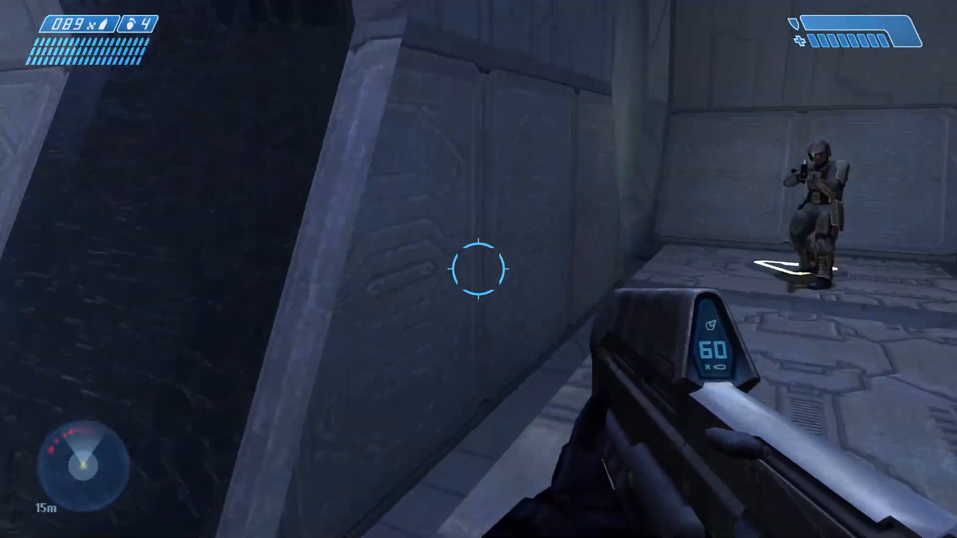
key("w")
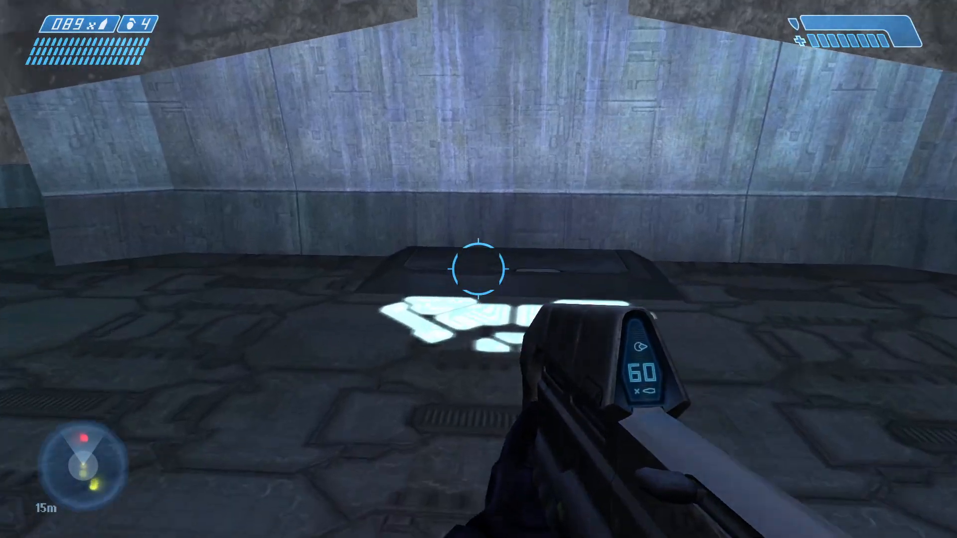
key("w")
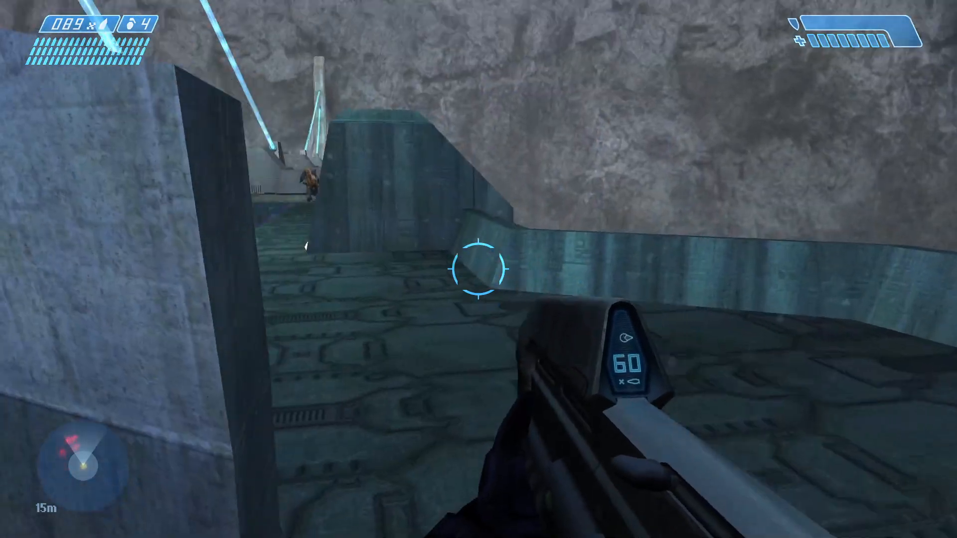
key("w")
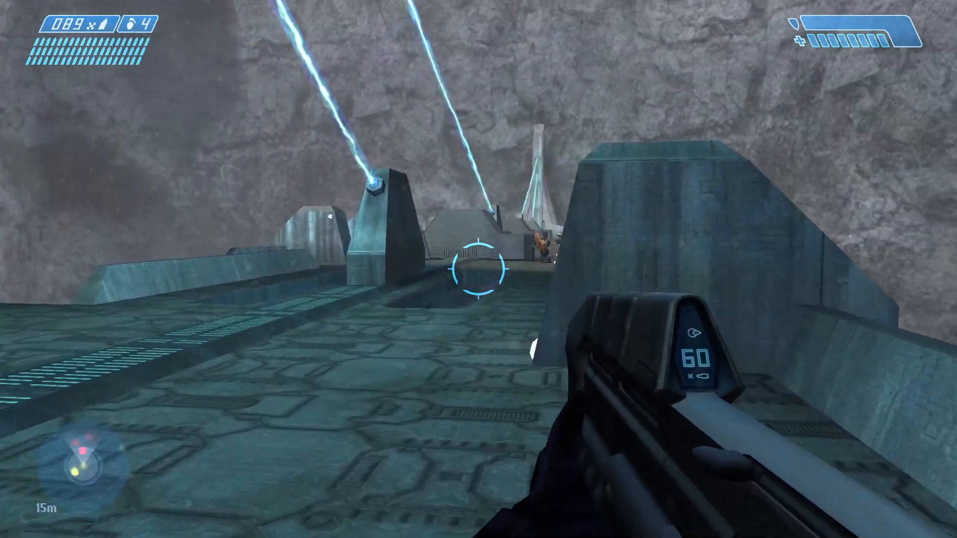
left_click(478, 269)
left_click(478, 269)
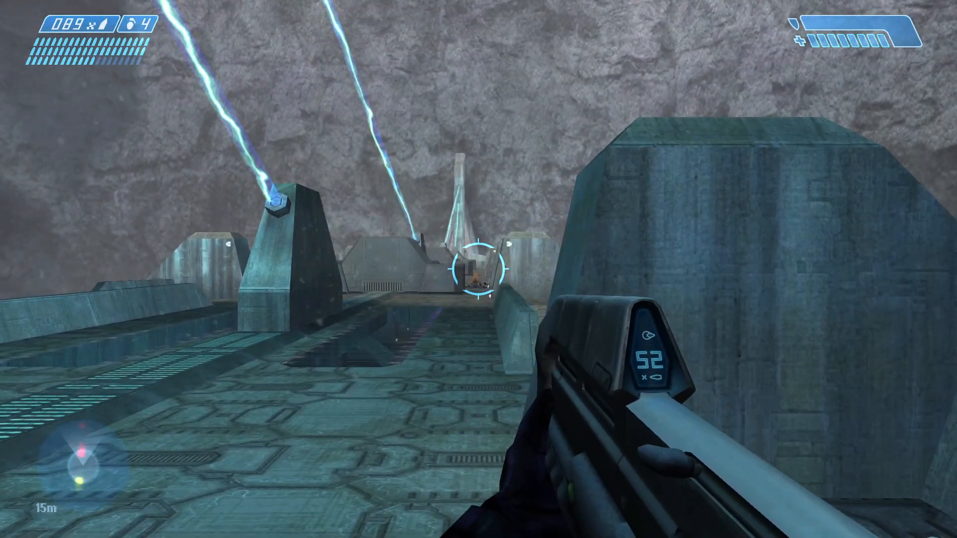
key("a")
key("w")
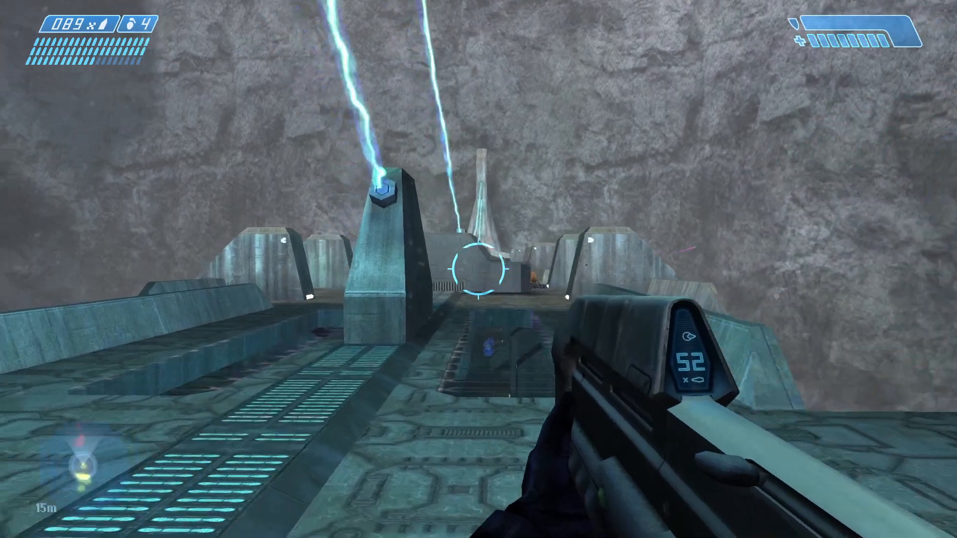
key("a")
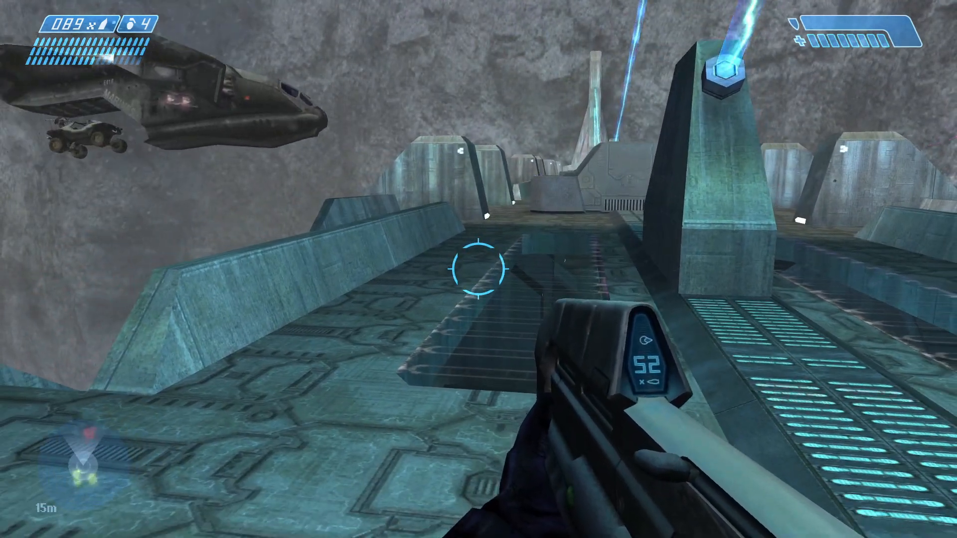
key("w")
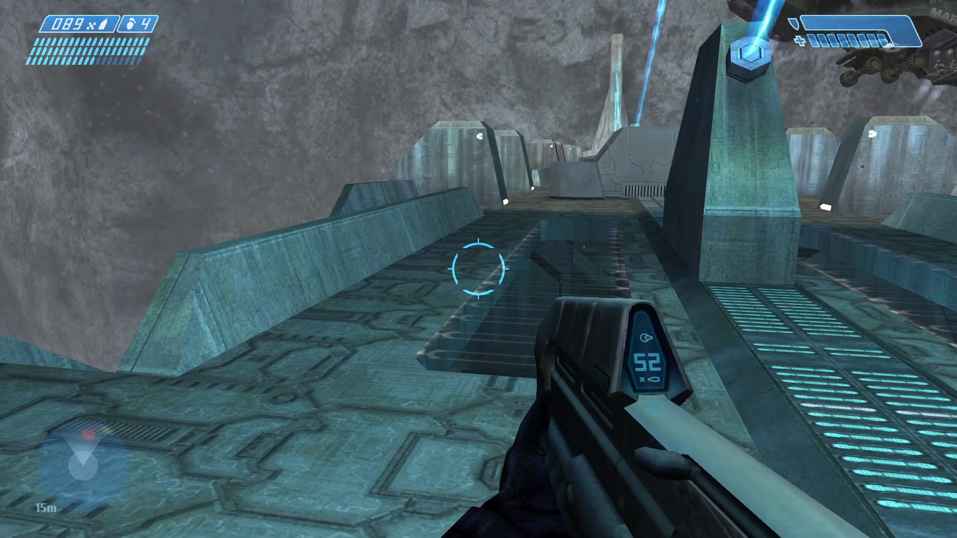